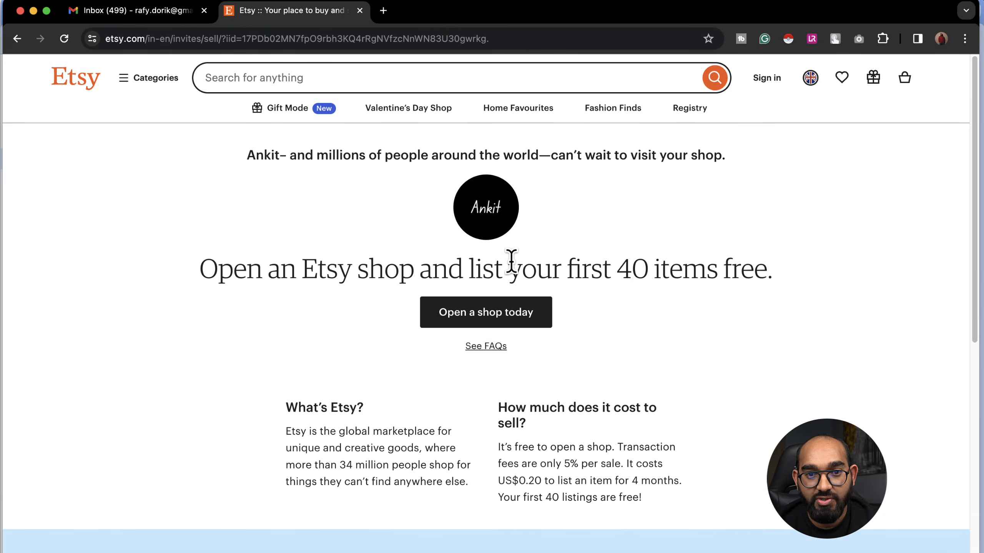
{"action": "left_click_drag", "start_coordinate": [474, 269], "coordinate": [746, 279]}
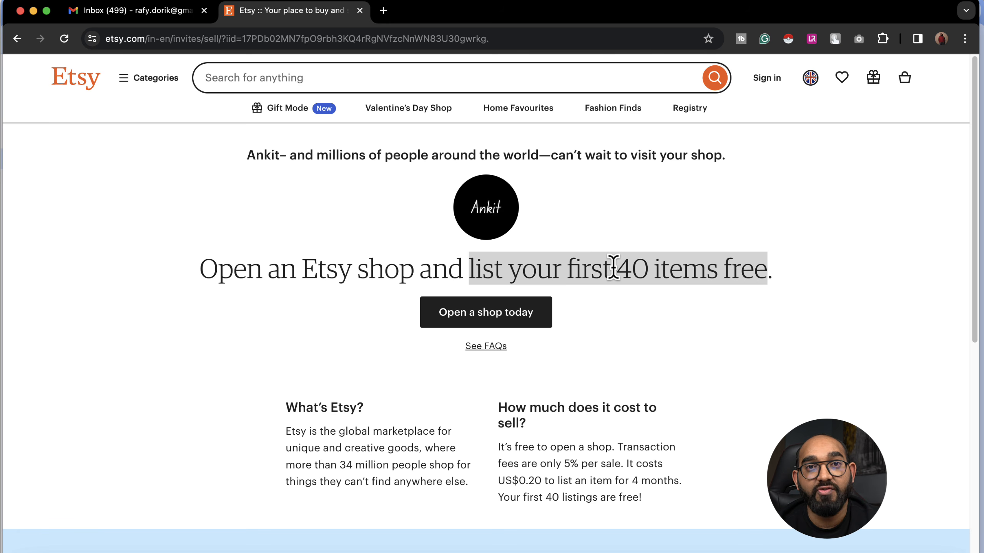
{"action": "triple_click", "coordinate": [525, 267]}
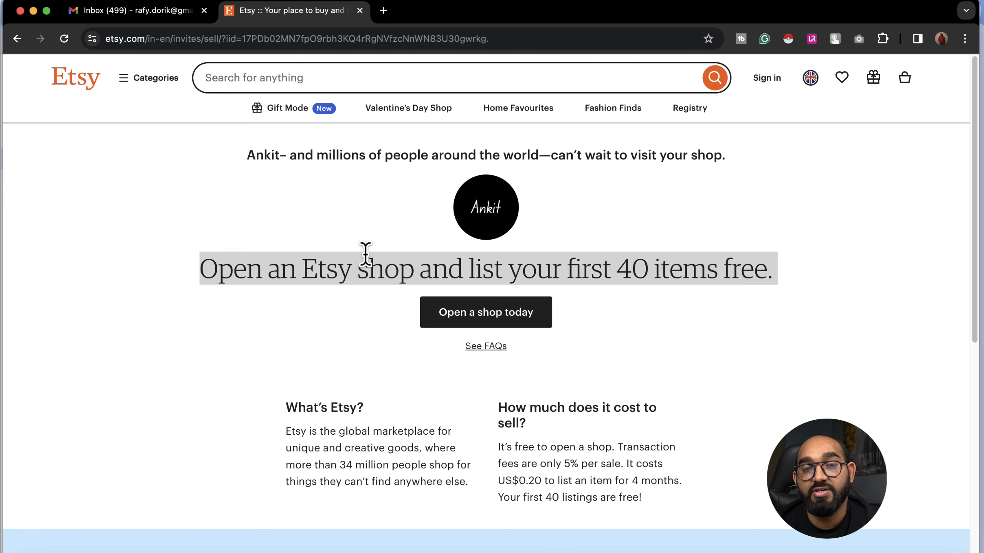
{"action": "left_click_drag", "start_coordinate": [619, 271], "coordinate": [741, 272]}
{"action": "left_click", "coordinate": [145, 361]}
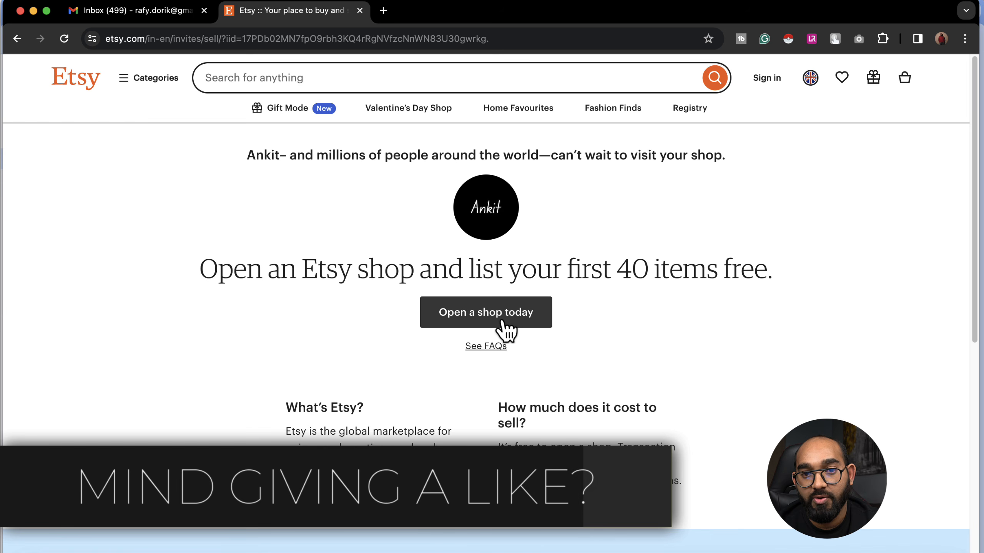
Step: Start opening a new shop and sign in to Etsy with the Google account
{"action": "left_click", "coordinate": [490, 324]}
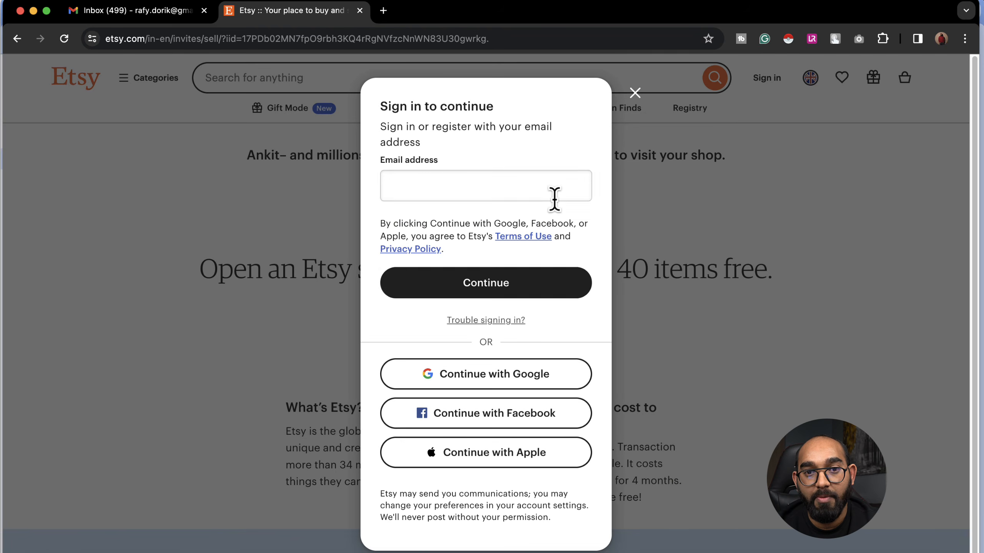
{"action": "left_click", "coordinate": [422, 187]}
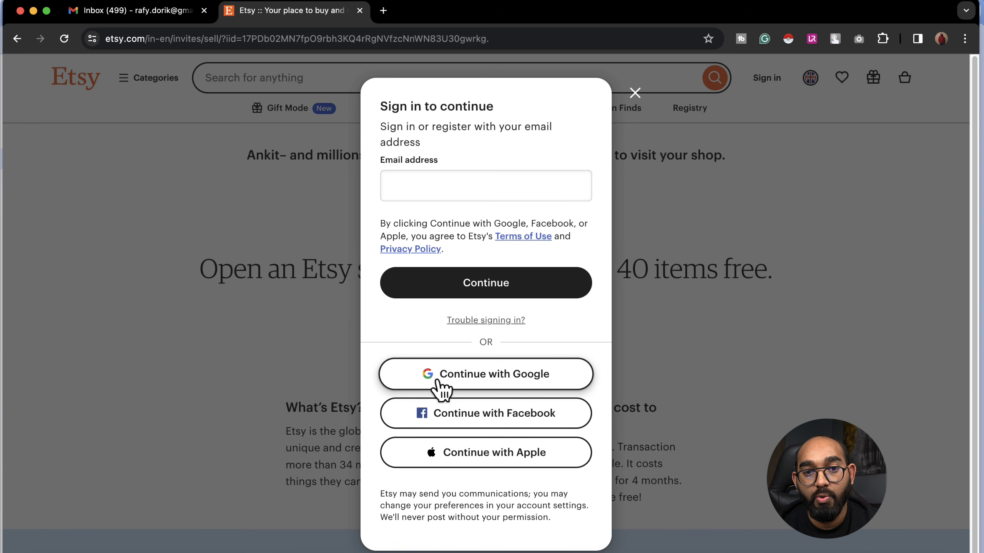
{"action": "left_click", "coordinate": [491, 387]}
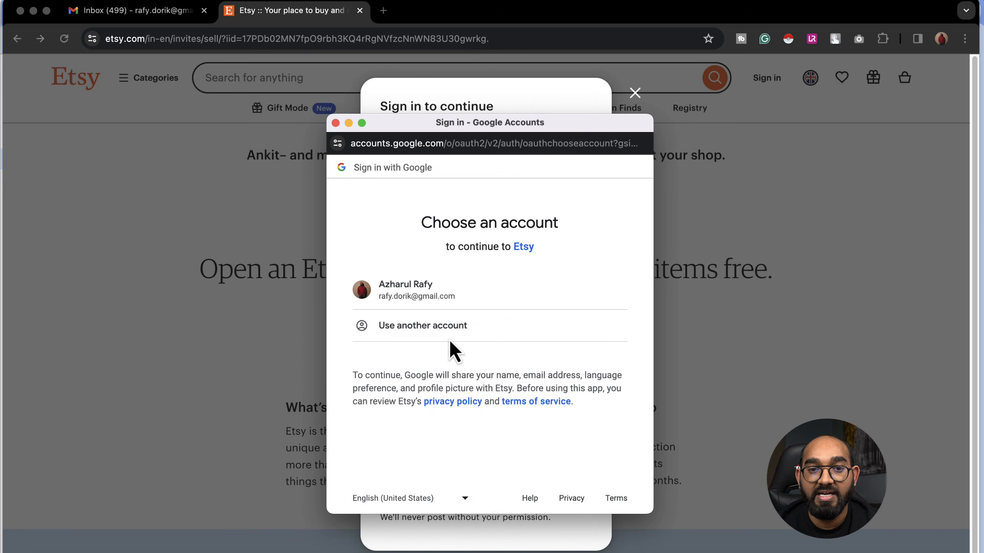
{"action": "left_click", "coordinate": [461, 299]}
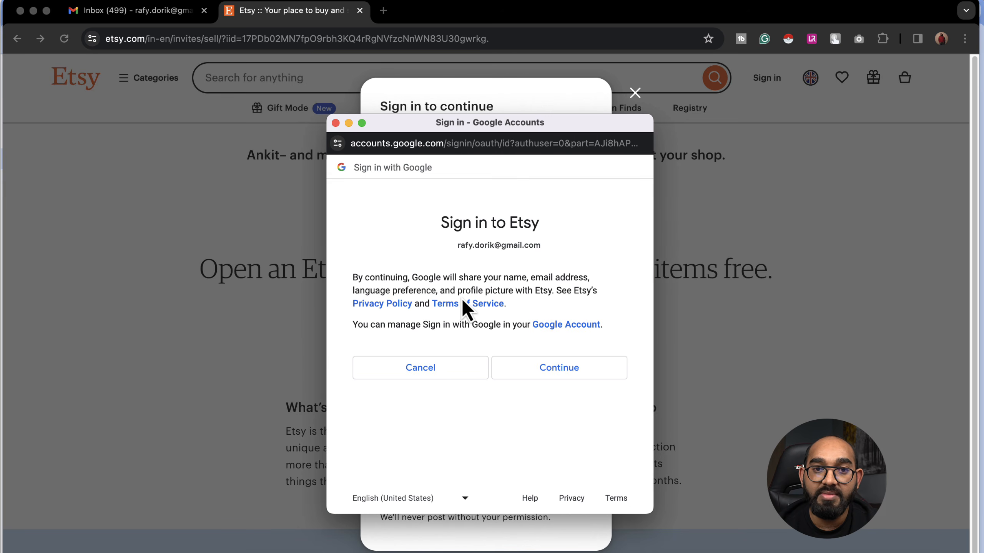
{"action": "left_click", "coordinate": [542, 368]}
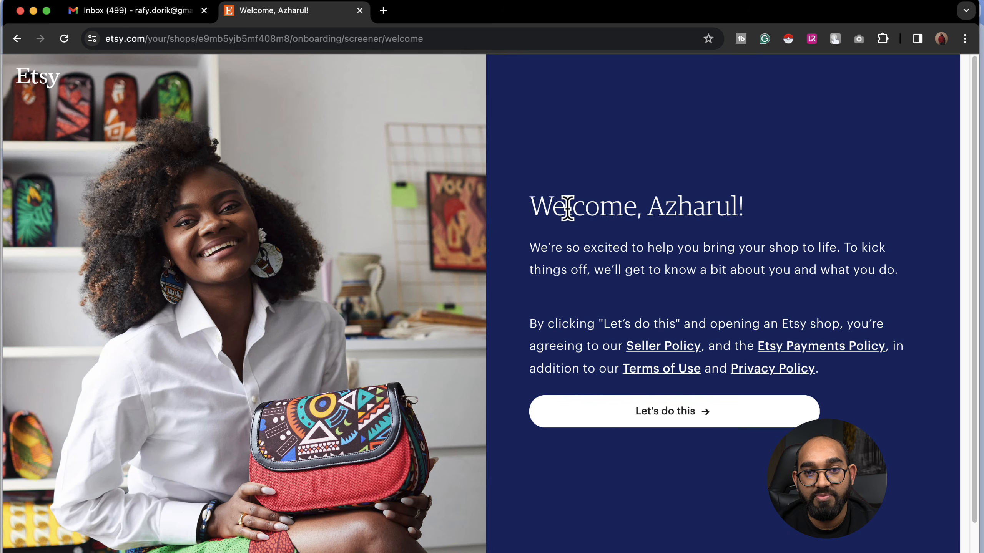
Step: Begin onboarding and answer as a business selling online for the first time
{"action": "left_click_drag", "start_coordinate": [568, 209], "coordinate": [709, 214]}
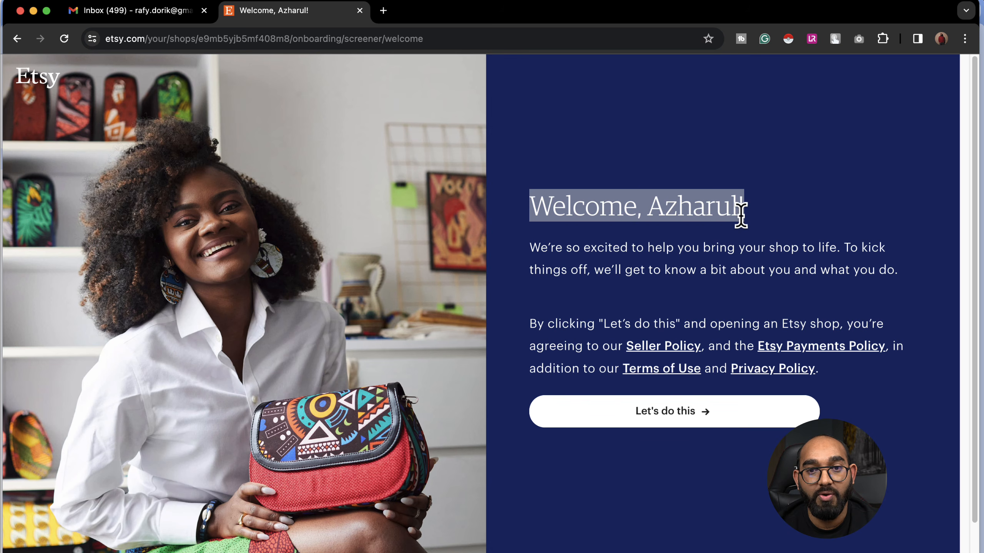
{"action": "left_click", "coordinate": [670, 278]}
{"action": "left_click", "coordinate": [693, 413]}
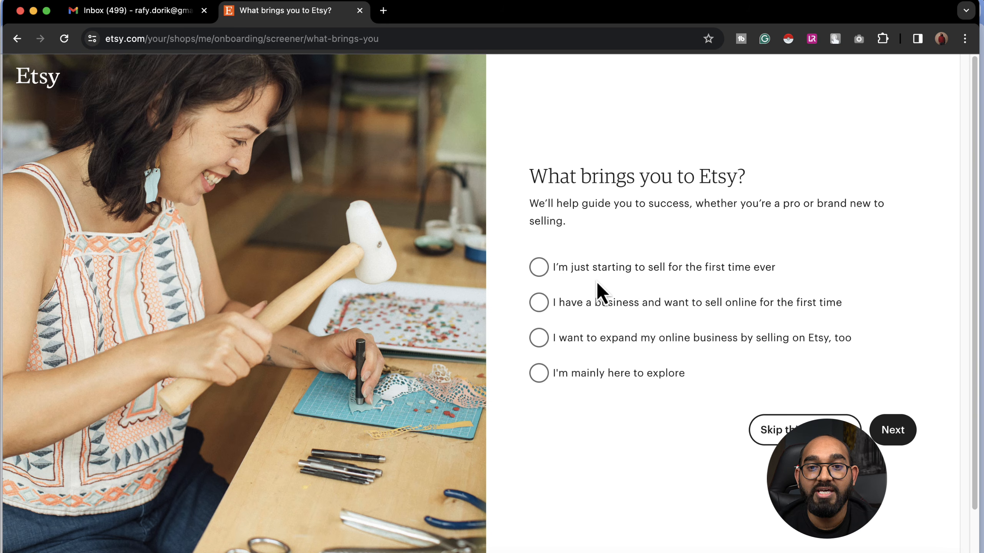
{"action": "left_click", "coordinate": [542, 307]}
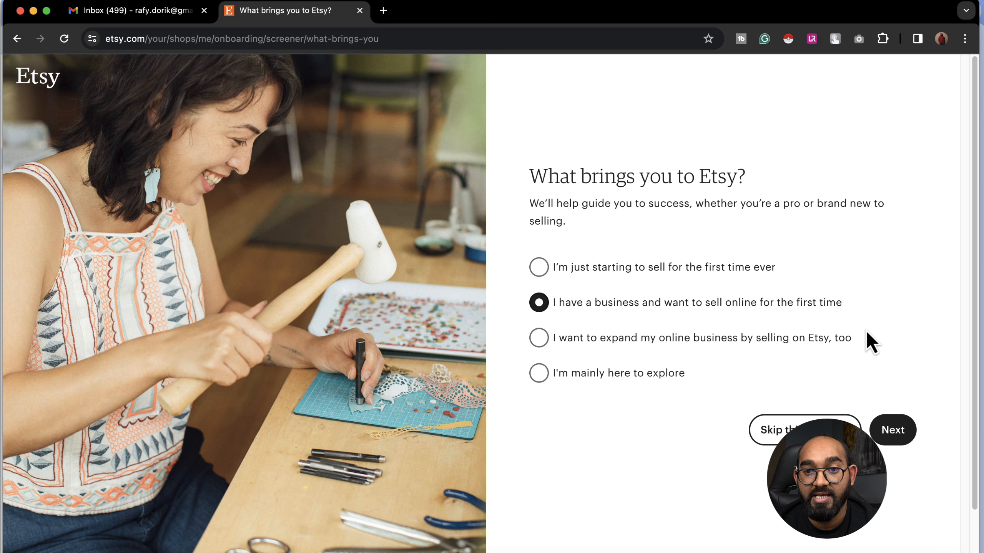
{"action": "left_click", "coordinate": [891, 431]}
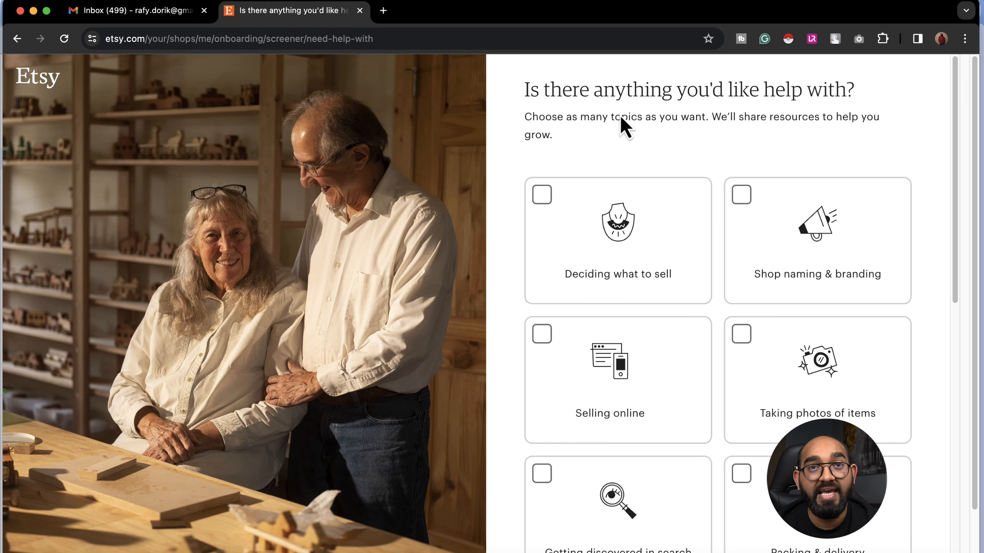
Step: Skip the help-topics question without selecting any topics
{"action": "scroll", "coordinate": [650, 252], "scroll_direction": "down", "scroll_amount": 1}
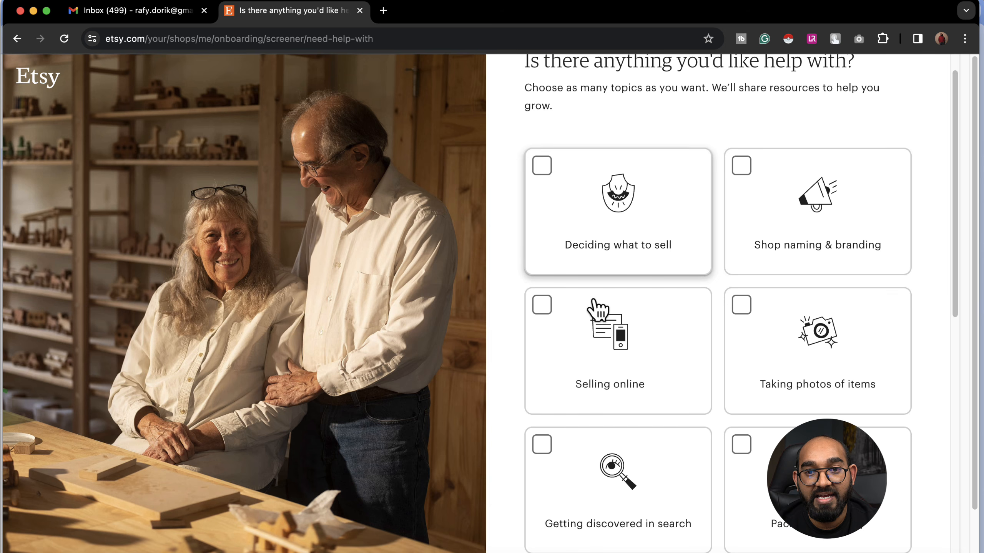
{"action": "scroll", "coordinate": [720, 301], "scroll_direction": "down", "scroll_amount": 3}
{"action": "scroll", "coordinate": [715, 306], "scroll_direction": "down", "scroll_amount": 3}
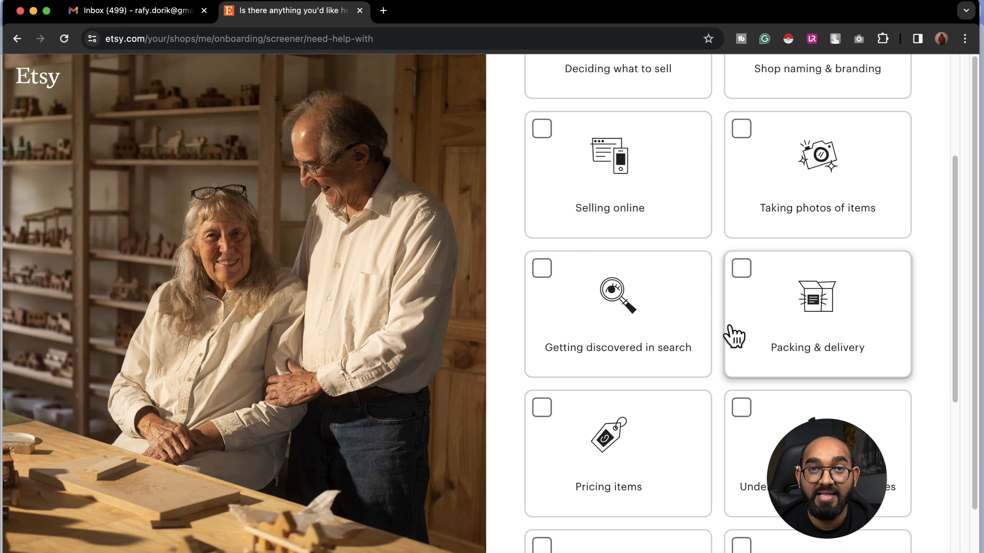
{"action": "scroll", "coordinate": [654, 350], "scroll_direction": "down", "scroll_amount": 10}
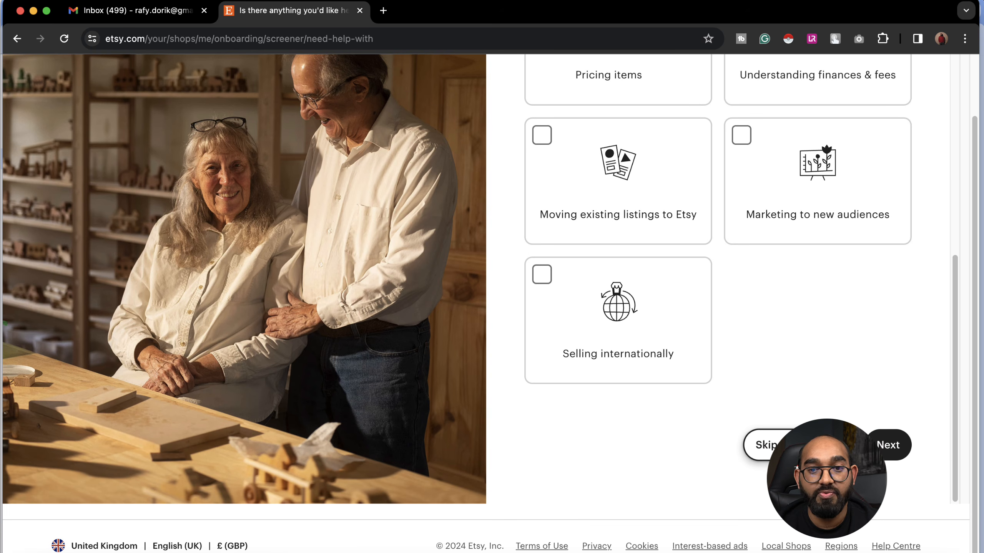
{"action": "left_click", "coordinate": [771, 440]}
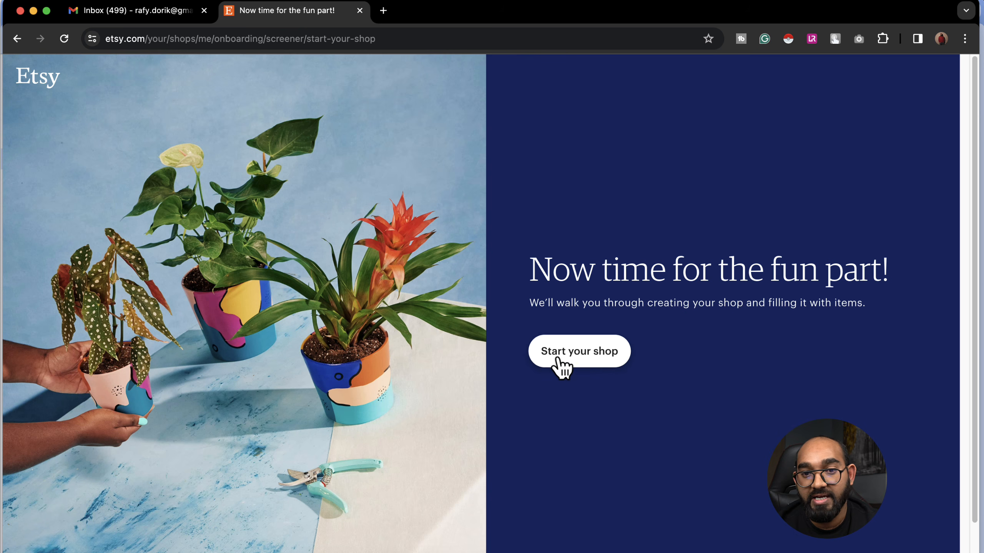
Step: Set shop language to English and currency to United States Dollar, keep United Kingdom, and save
{"action": "left_click", "coordinate": [579, 365]}
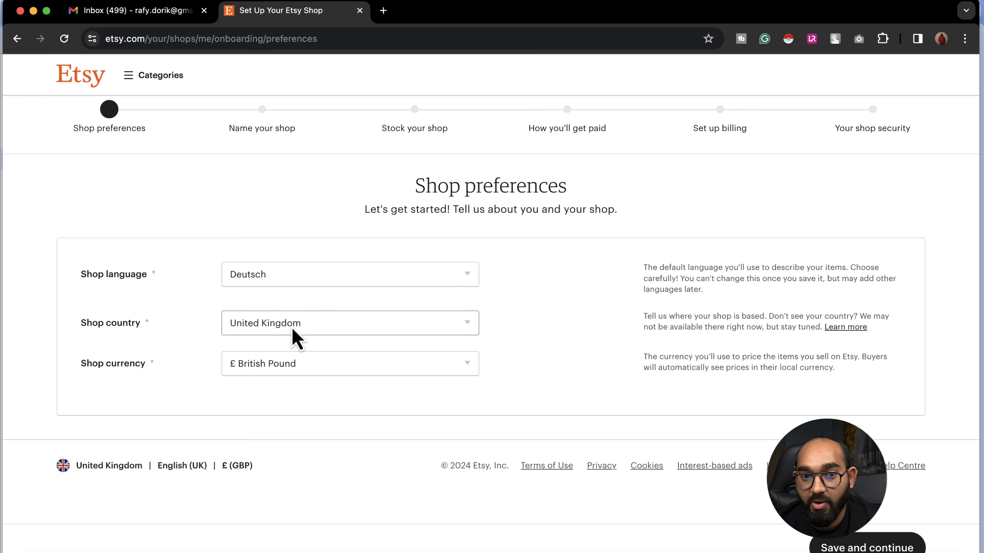
{"action": "left_click", "coordinate": [287, 280]}
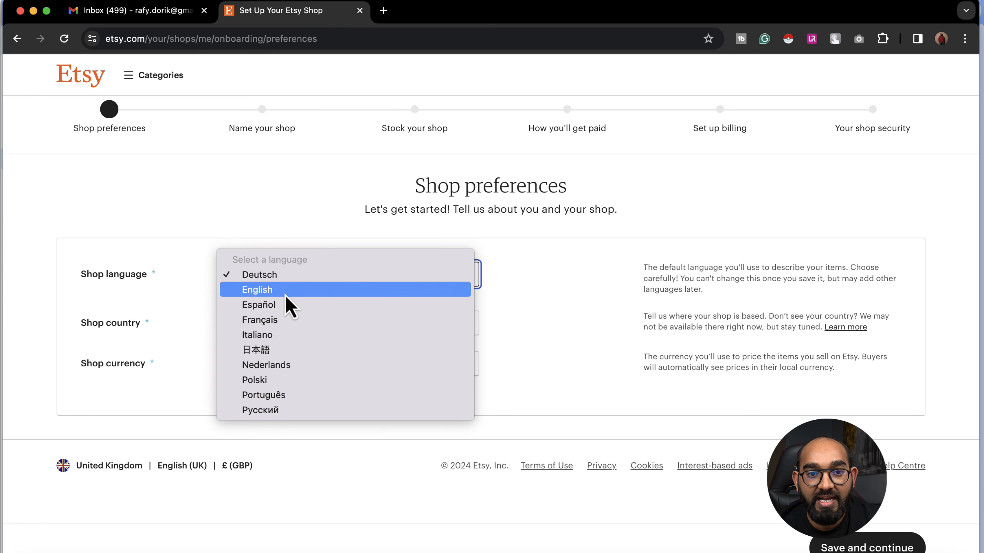
{"action": "left_click", "coordinate": [284, 295]}
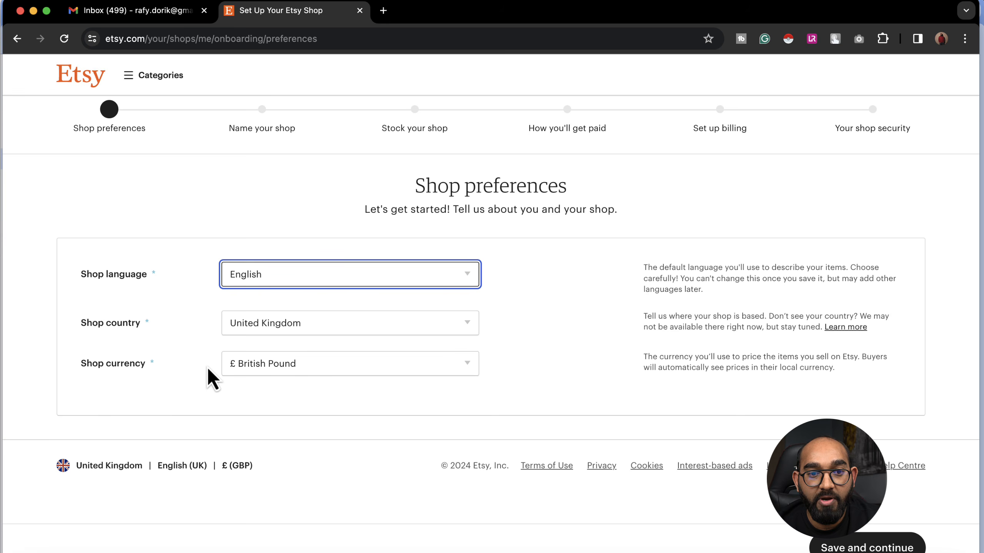
{"action": "left_click", "coordinate": [260, 367]}
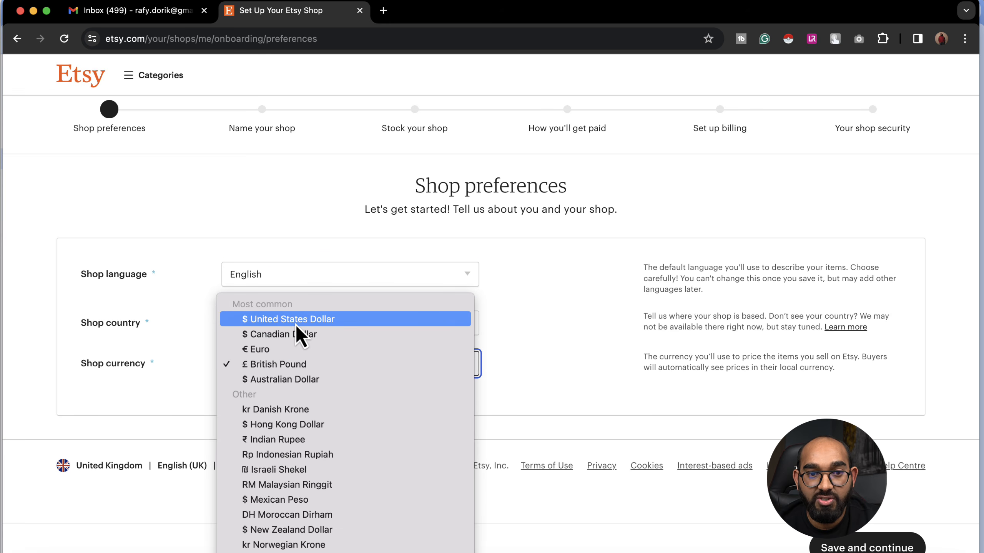
{"action": "left_click", "coordinate": [295, 323]}
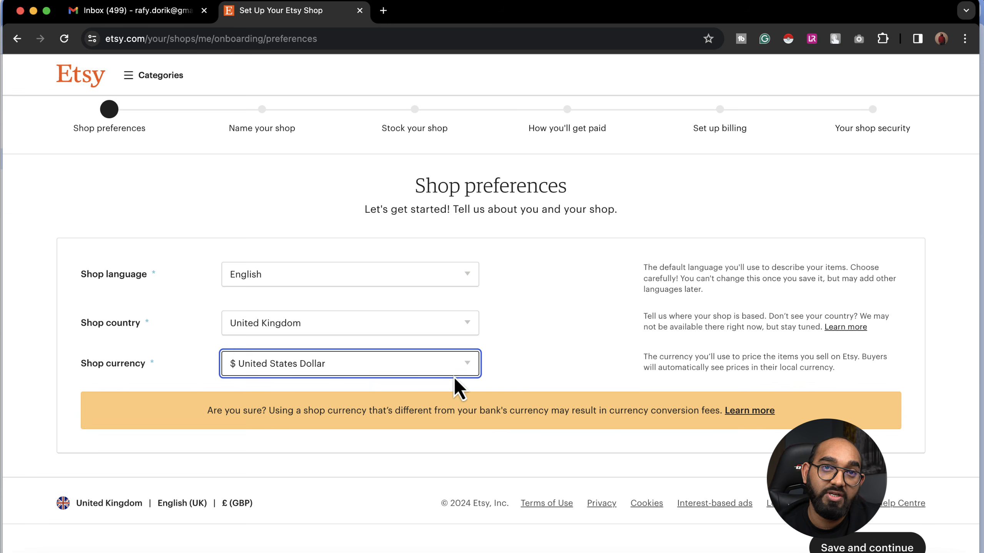
{"action": "left_click", "coordinate": [386, 362]}
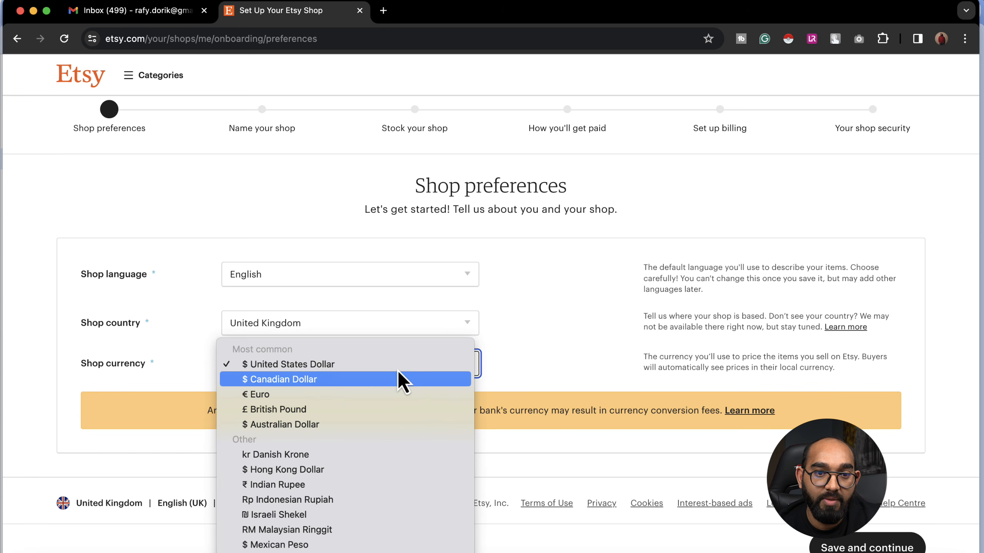
{"action": "left_click", "coordinate": [515, 375]}
{"action": "left_click", "coordinate": [306, 327]}
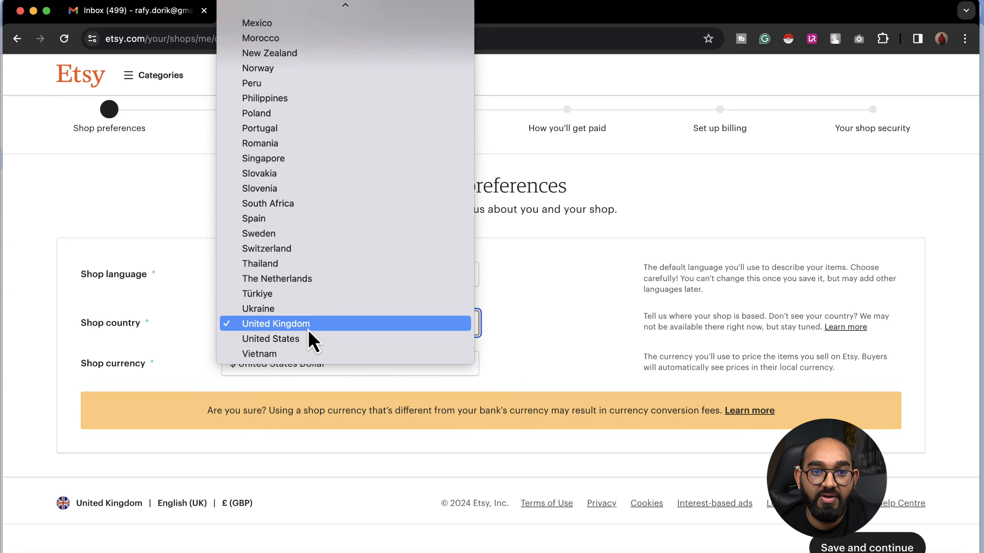
{"action": "left_click", "coordinate": [564, 331]}
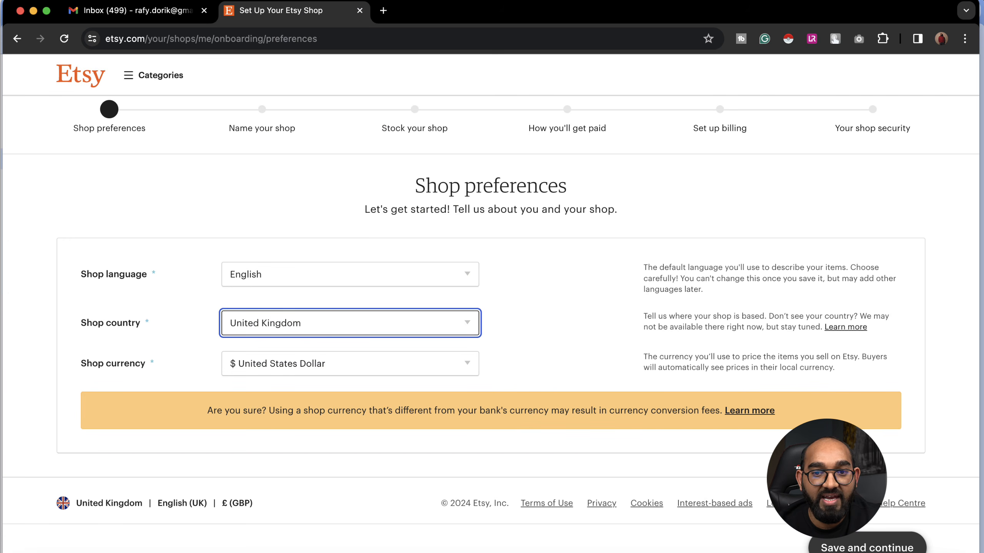
{"action": "left_click", "coordinate": [867, 546]}
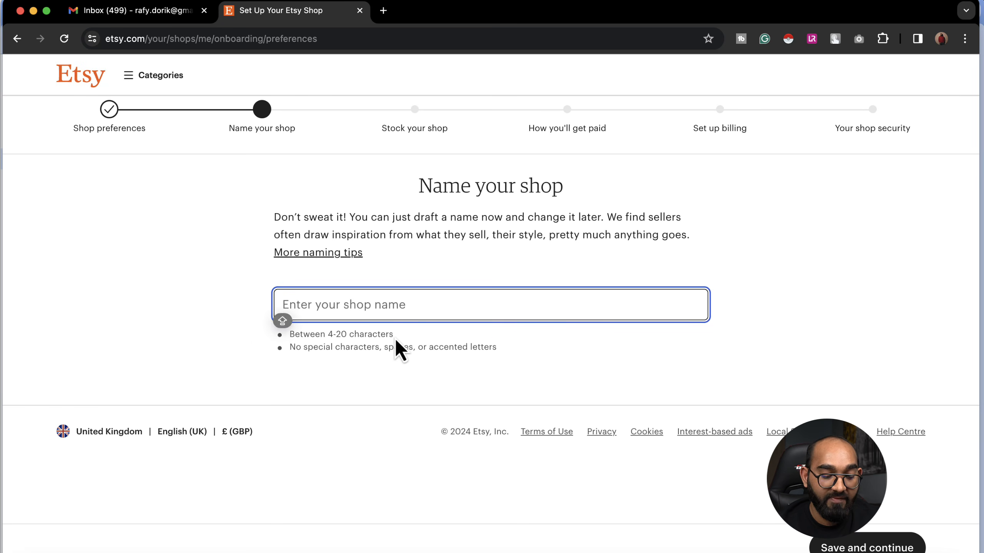
Step: Enter the available shop name RAFYSTESTSHOP and save it
{"action": "type", "text": "RAFYSTESTSHOP"}
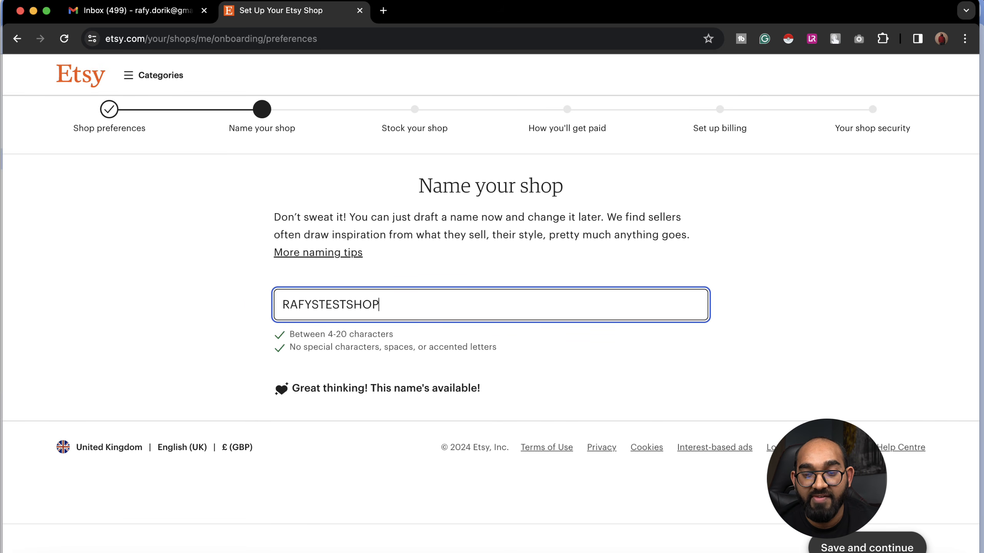
{"action": "left_click", "coordinate": [866, 547]}
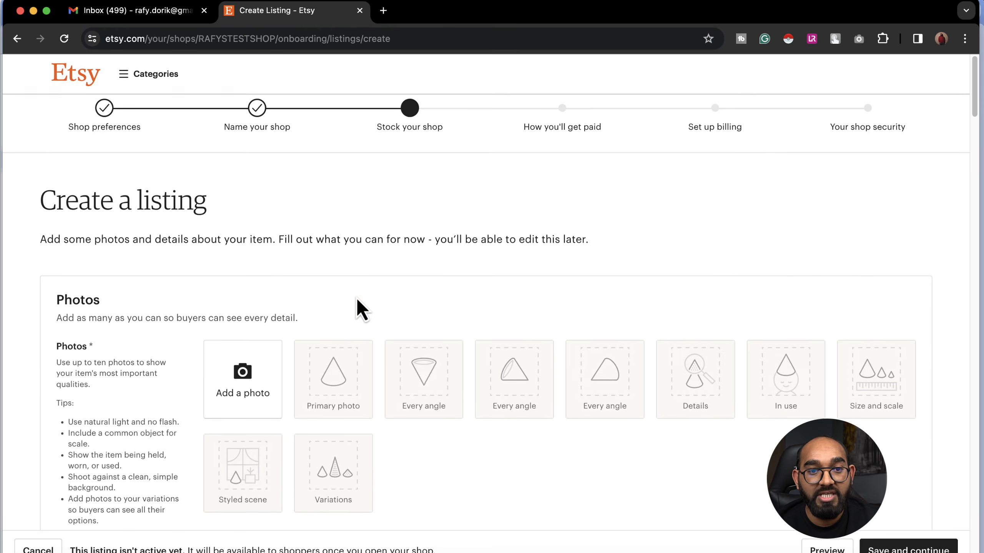
Step: Upload the bella-canvas t-shirt image from Downloads as the listing's first photo
{"action": "scroll", "coordinate": [356, 302], "scroll_direction": "down", "scroll_amount": 3}
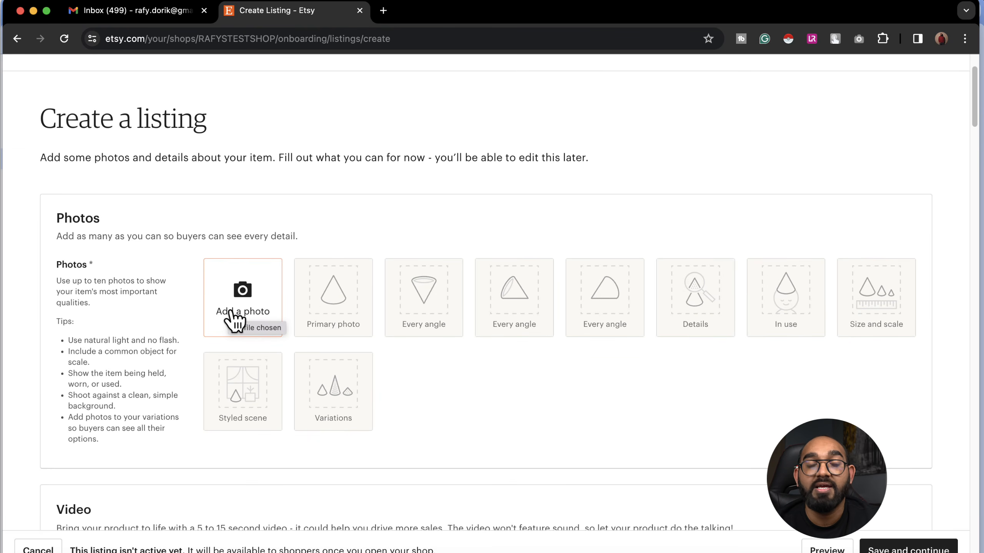
{"action": "left_click", "coordinate": [231, 311]}
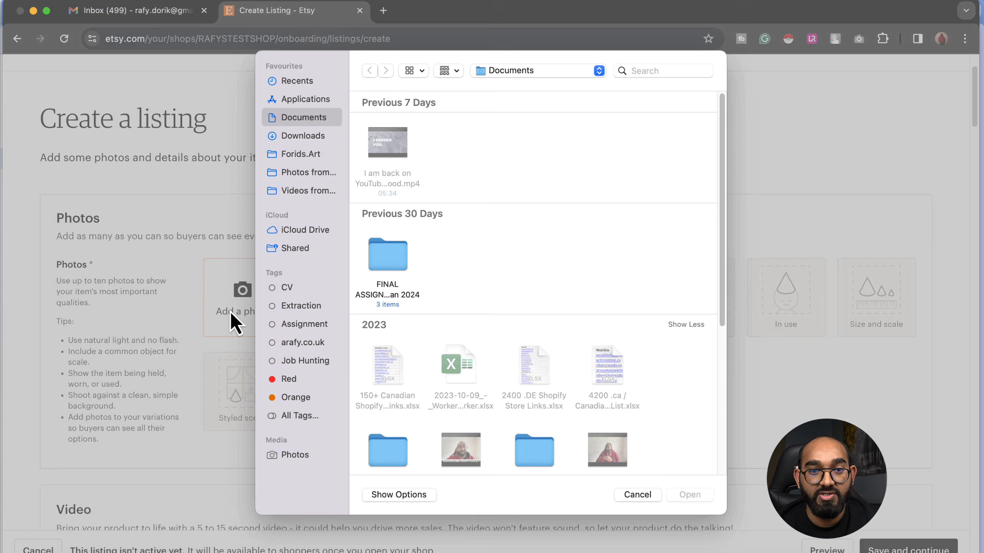
{"action": "left_click", "coordinate": [300, 156]}
{"action": "left_click", "coordinate": [335, 140]}
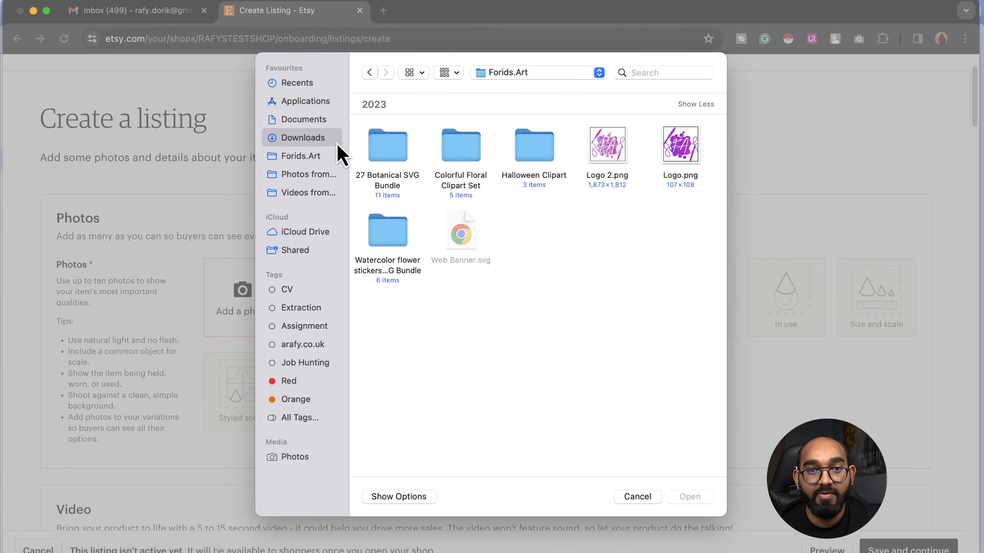
{"action": "left_click", "coordinate": [385, 153]}
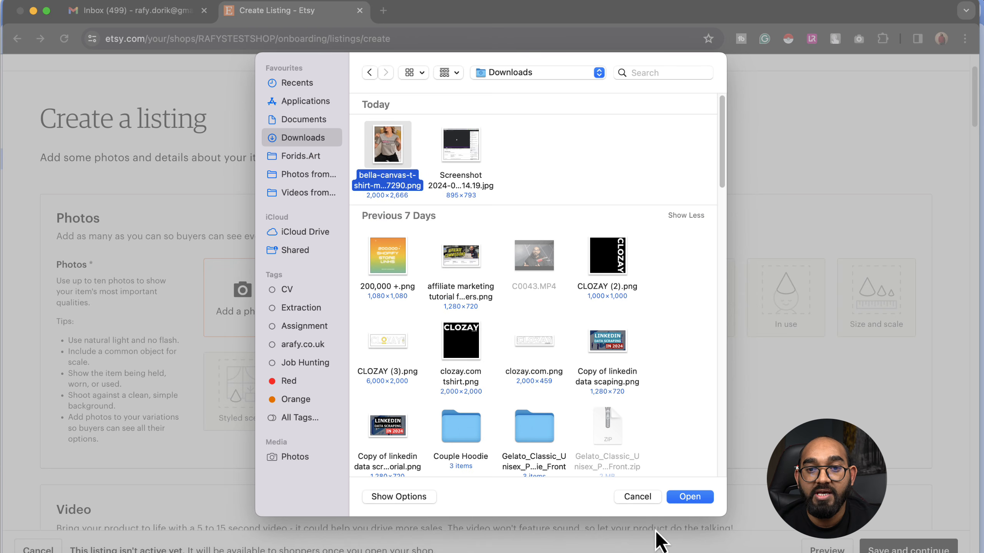
{"action": "left_click", "coordinate": [690, 497]}
{"action": "scroll", "coordinate": [310, 349], "scroll_direction": "down", "scroll_amount": 1}
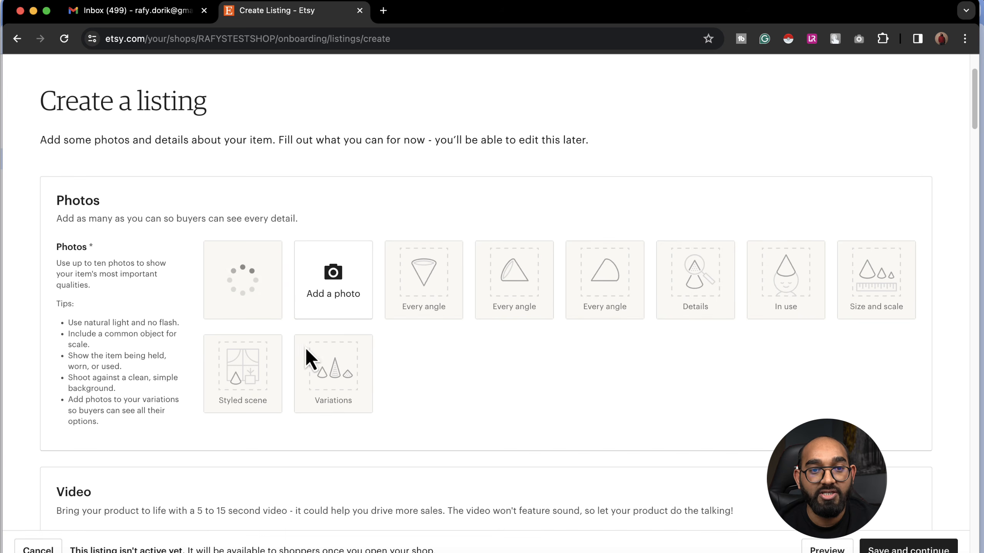
{"action": "scroll", "coordinate": [174, 296], "scroll_direction": "down", "scroll_amount": 3}
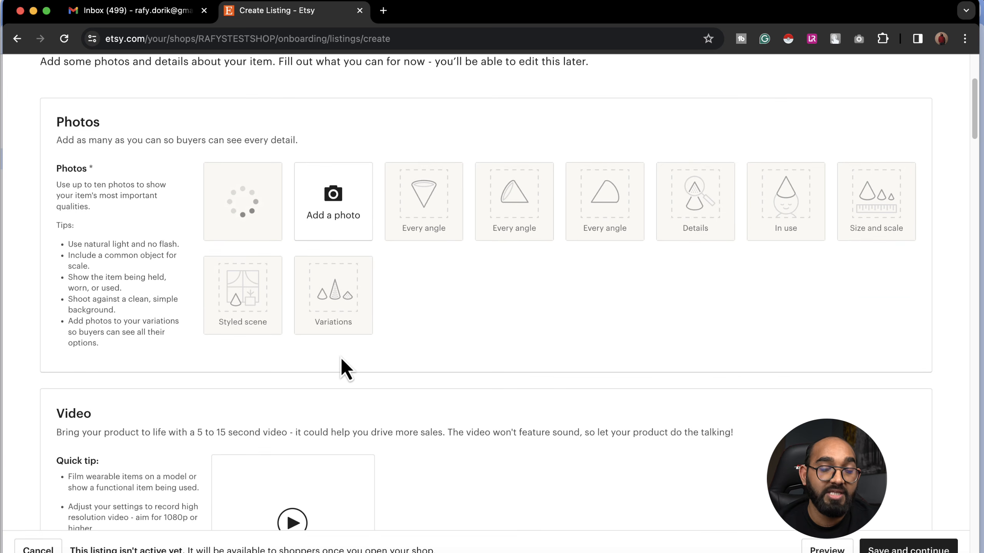
{"action": "scroll", "coordinate": [252, 358], "scroll_direction": "down", "scroll_amount": 1}
{"action": "scroll", "coordinate": [420, 345], "scroll_direction": "down", "scroll_amount": 5}
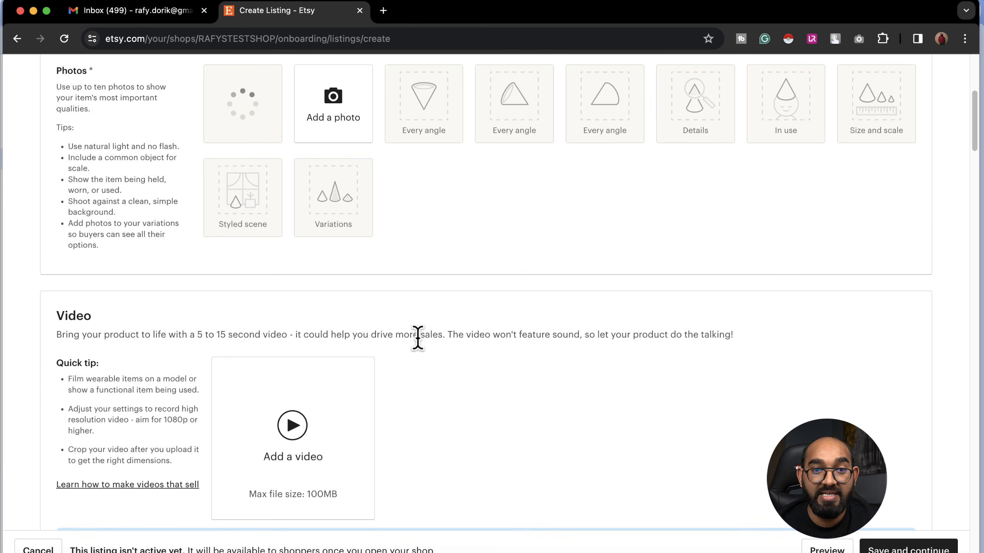
{"action": "scroll", "coordinate": [381, 321], "scroll_direction": "down", "scroll_amount": 7}
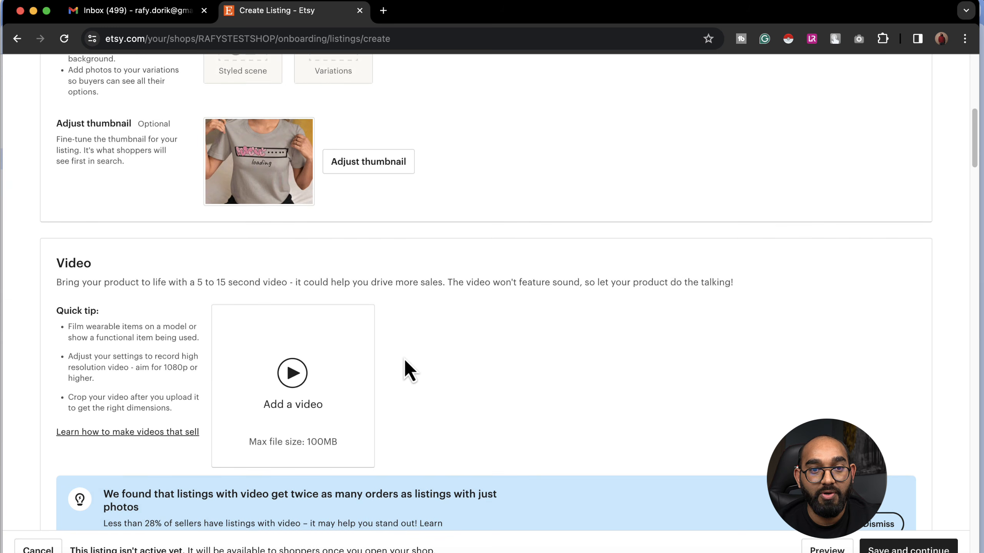
{"action": "scroll", "coordinate": [385, 382], "scroll_direction": "up", "scroll_amount": 14}
{"action": "scroll", "coordinate": [386, 385], "scroll_direction": "down", "scroll_amount": 14}
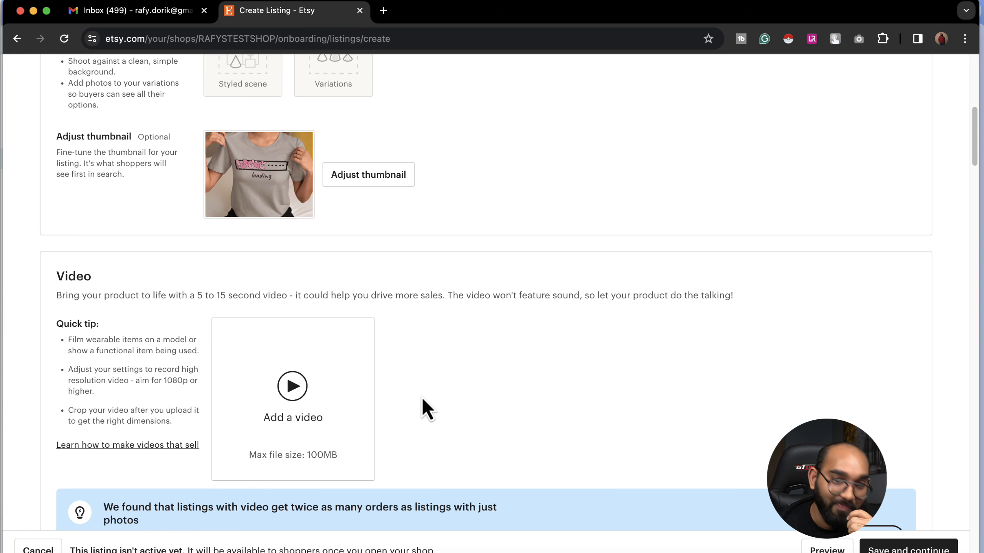
{"action": "scroll", "coordinate": [421, 397], "scroll_direction": "down", "scroll_amount": 20}
Step: Title the listing 'Demo Listing'
{"action": "left_click", "coordinate": [263, 303]}
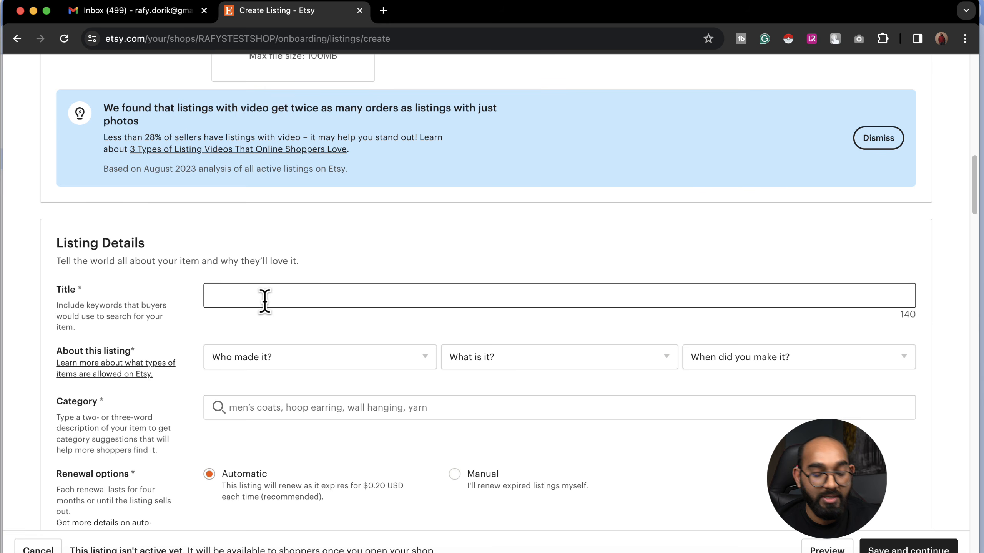
{"action": "type", "text": "Demo Liss"}
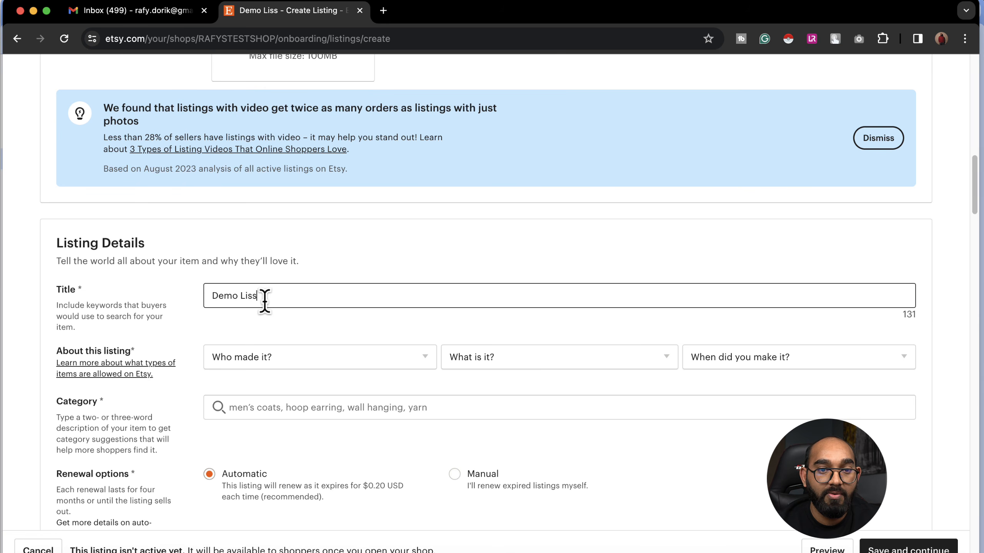
{"action": "key", "text": "BackSpace"}
{"action": "type", "text": "ting"}
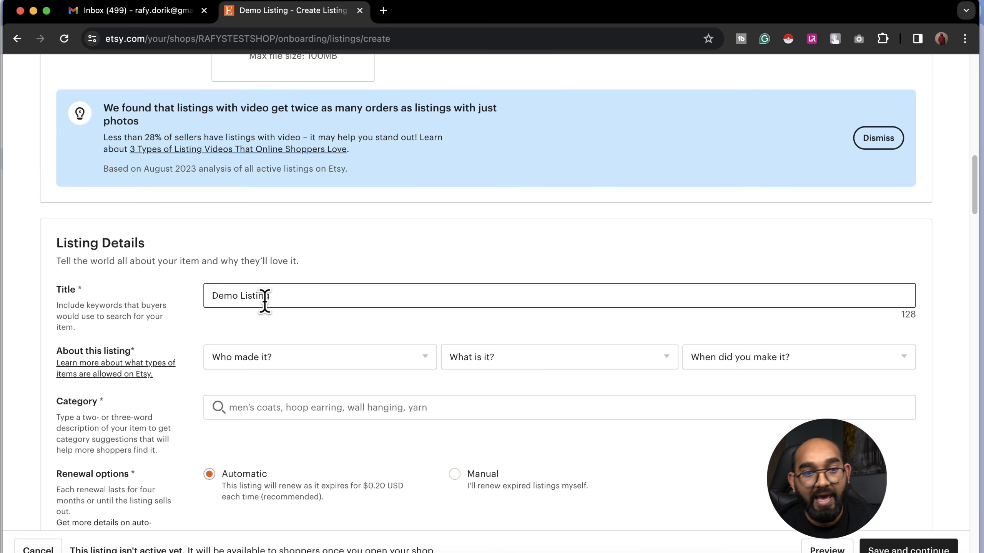
{"action": "scroll", "coordinate": [175, 338], "scroll_direction": "down", "scroll_amount": 1}
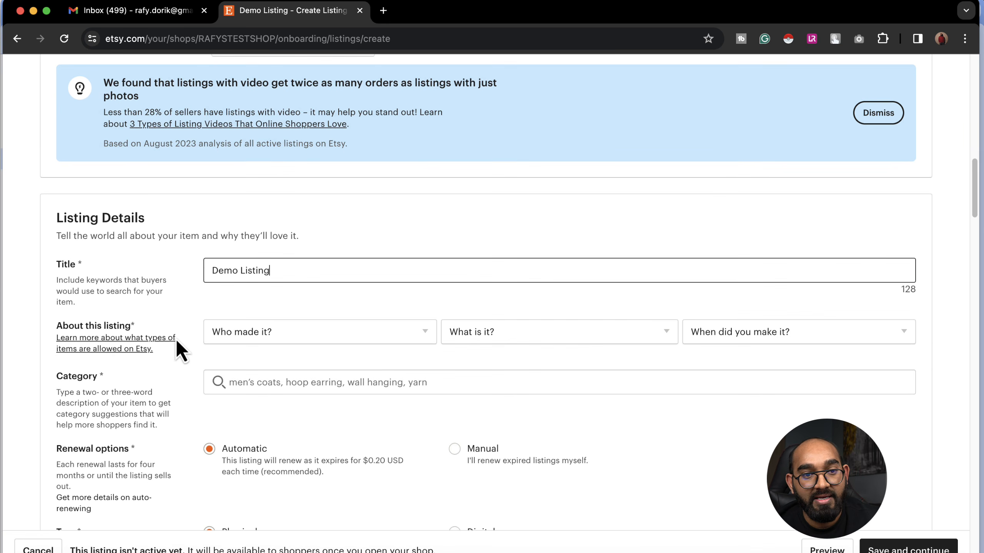
Step: Set Who made it? to I did
{"action": "left_click", "coordinate": [280, 335]}
{"action": "left_click", "coordinate": [286, 362]}
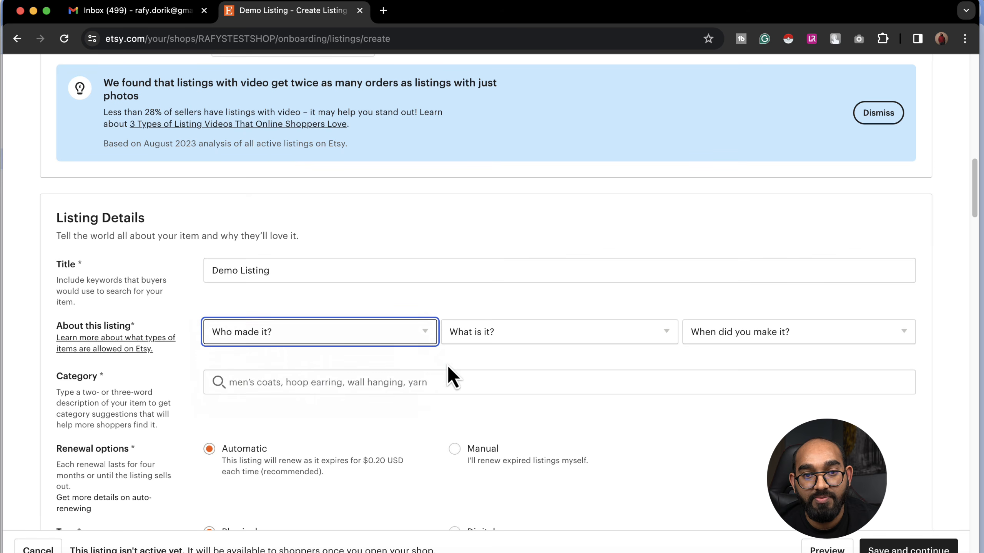
{"action": "left_click", "coordinate": [341, 335]}
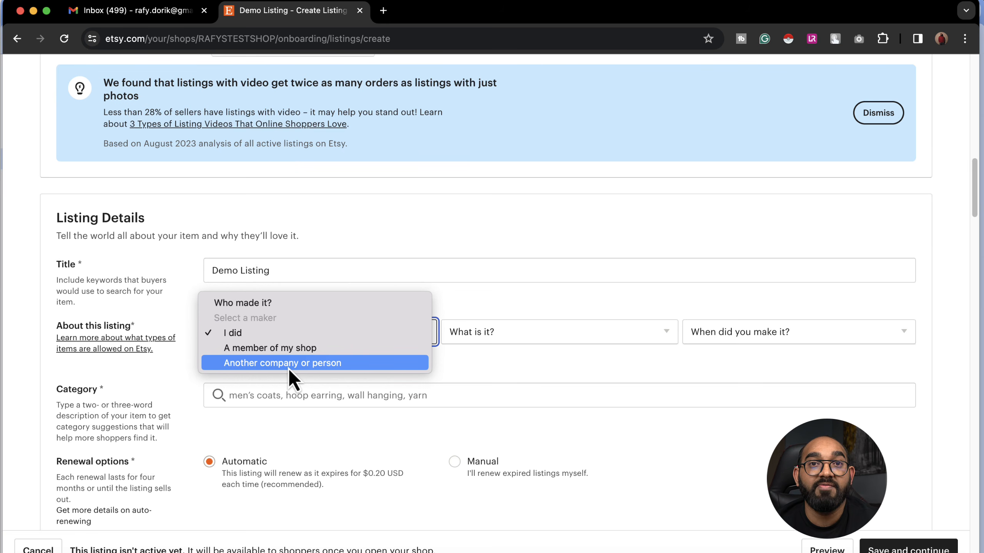
{"action": "left_click", "coordinate": [242, 366]}
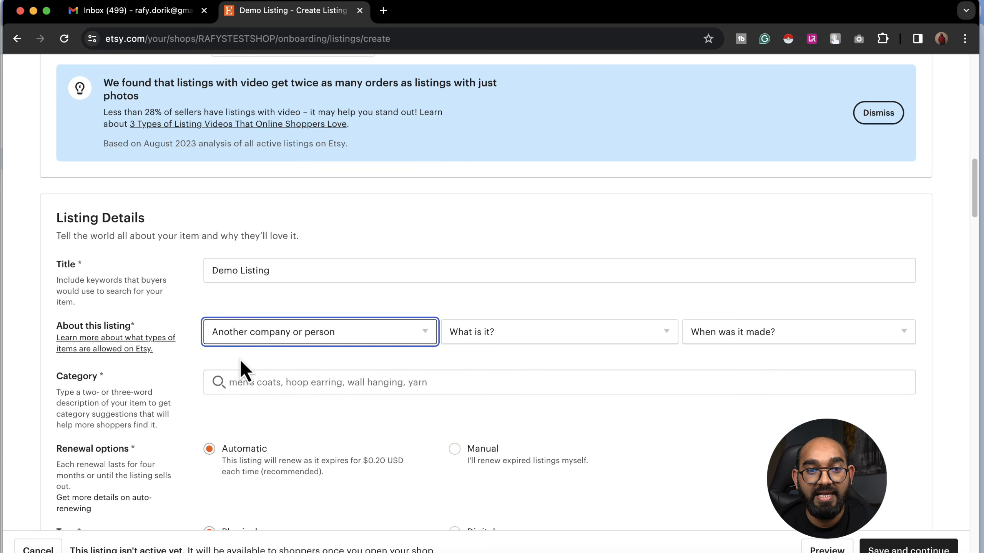
{"action": "left_click", "coordinate": [303, 338]}
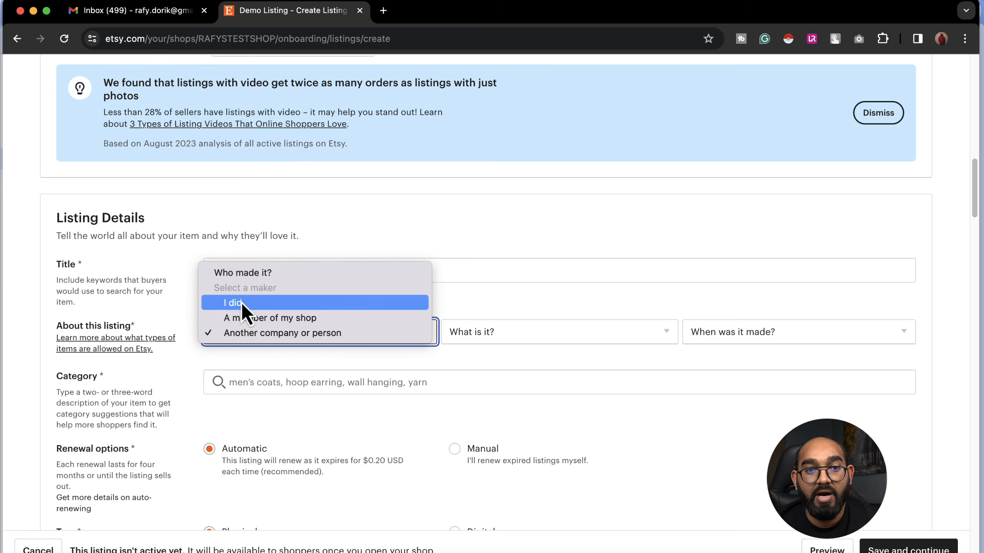
{"action": "left_click", "coordinate": [254, 306]}
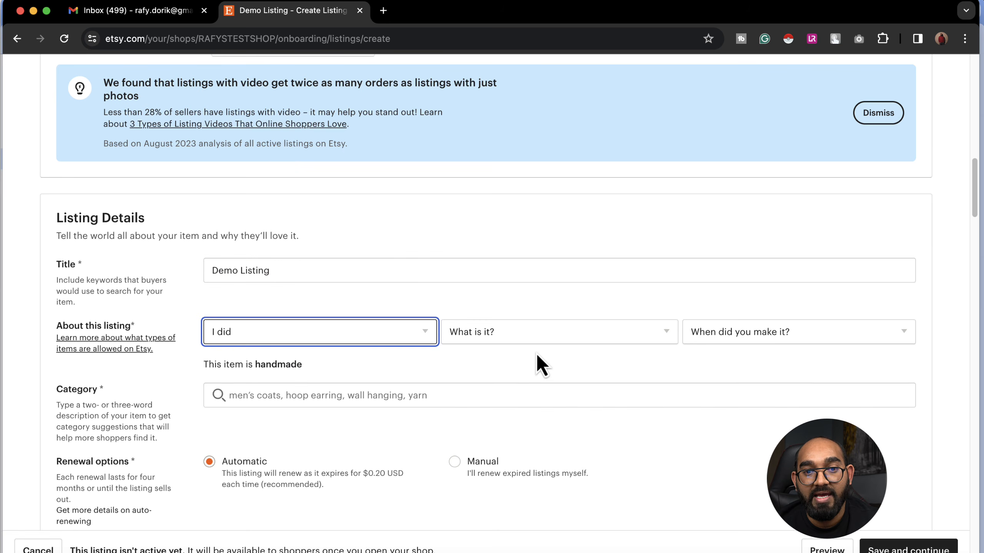
Step: Mark the item as a finished product made 2020 - 2024
{"action": "left_click", "coordinate": [494, 339]}
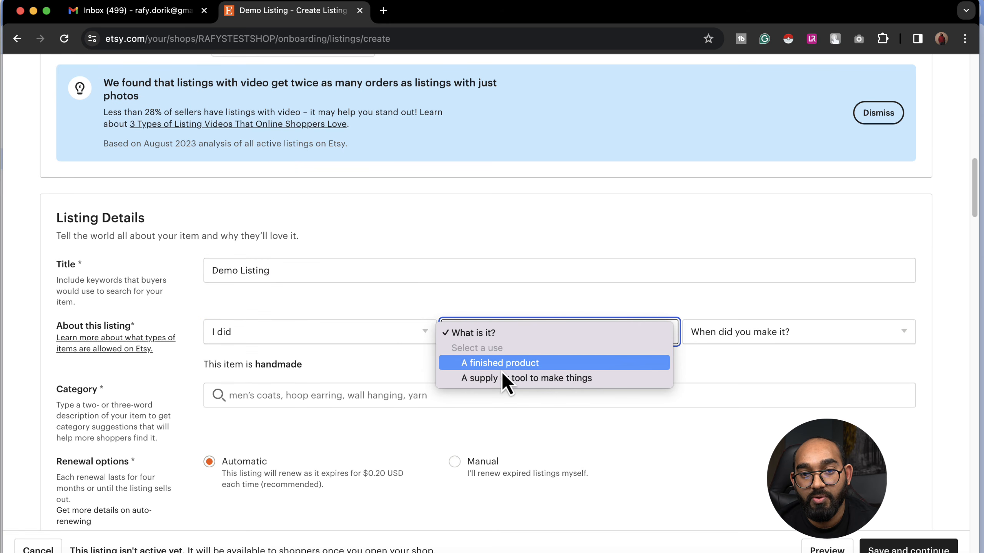
{"action": "left_click", "coordinate": [526, 366]}
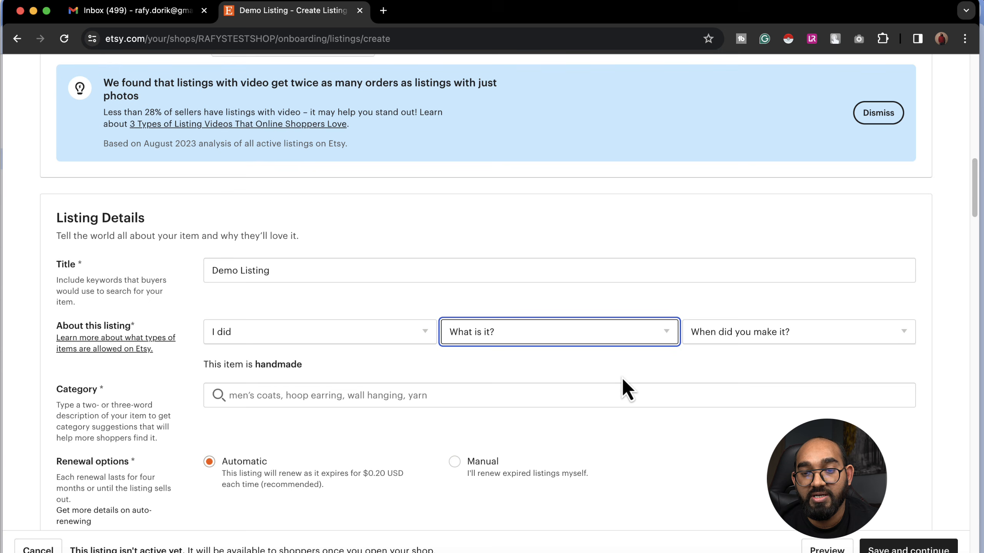
{"action": "left_click", "coordinate": [727, 341]}
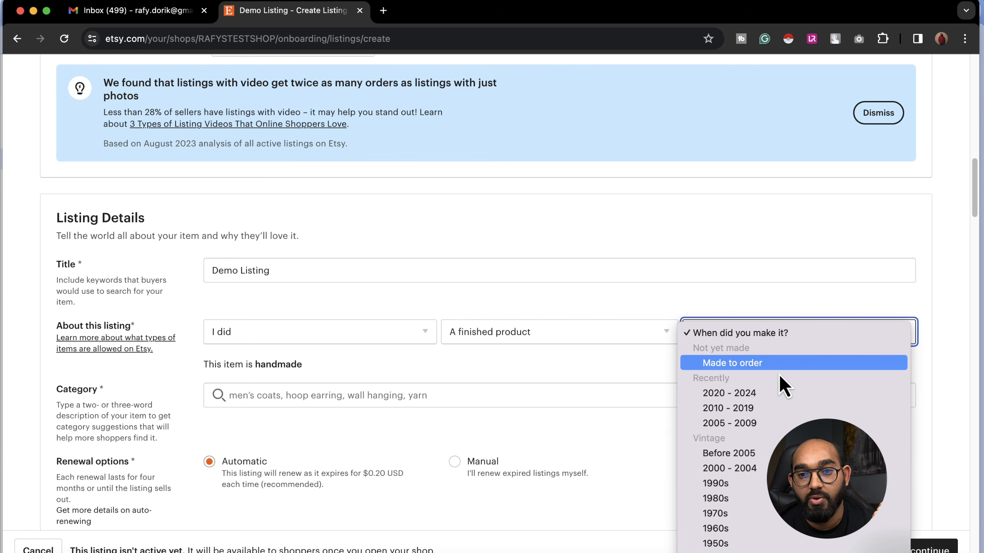
{"action": "left_click", "coordinate": [728, 395]}
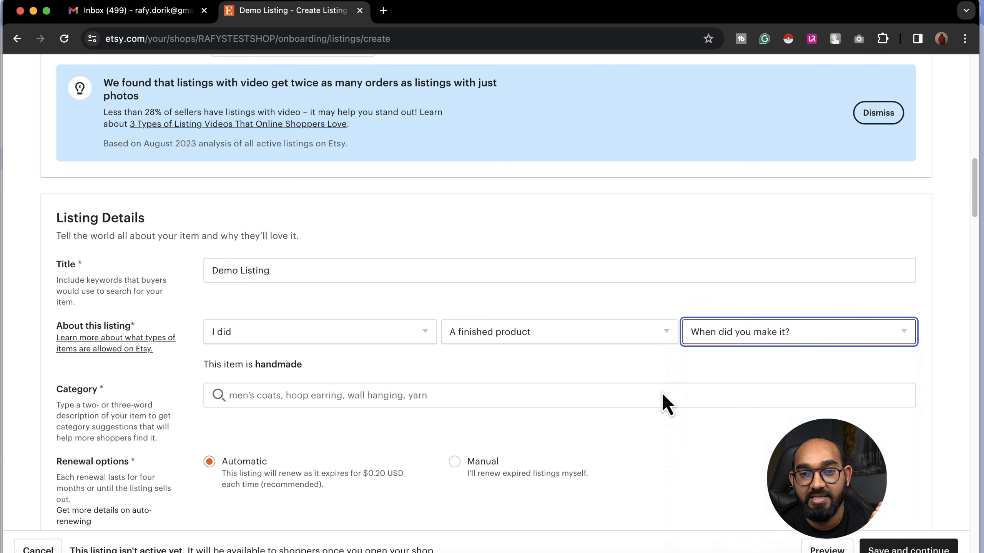
{"action": "scroll", "coordinate": [687, 376], "scroll_direction": "down", "scroll_amount": 3}
{"action": "left_click", "coordinate": [325, 280]}
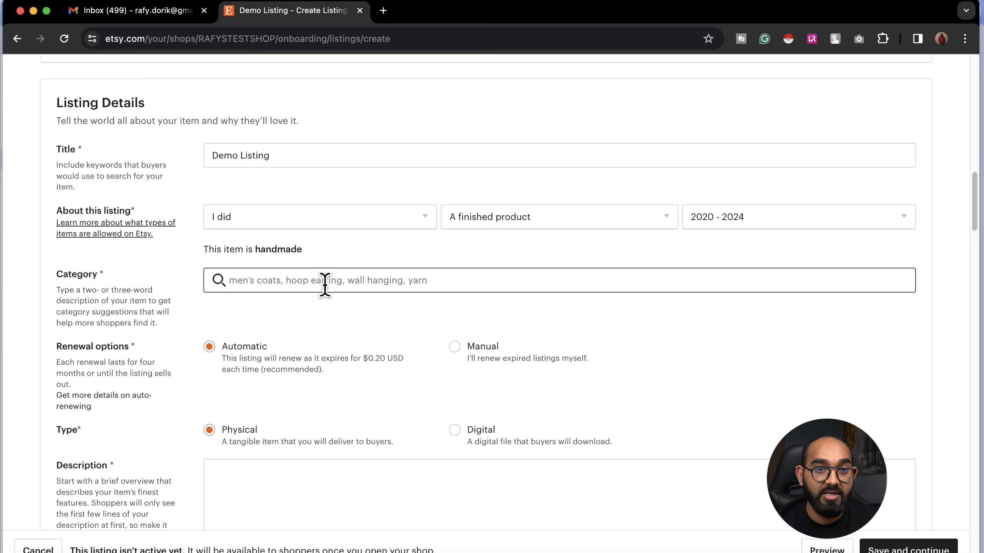
Step: Search 'Tshirt digital' and set the listing category to Digital Prints
{"action": "type", "text": "Dig"}
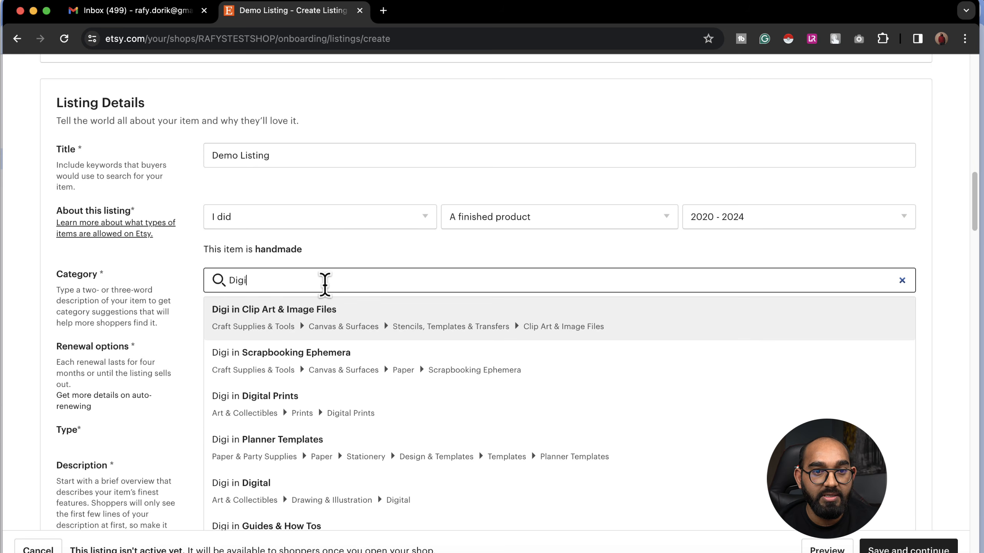
{"action": "type", "text": "i"}
{"action": "type", "text": "tal"}
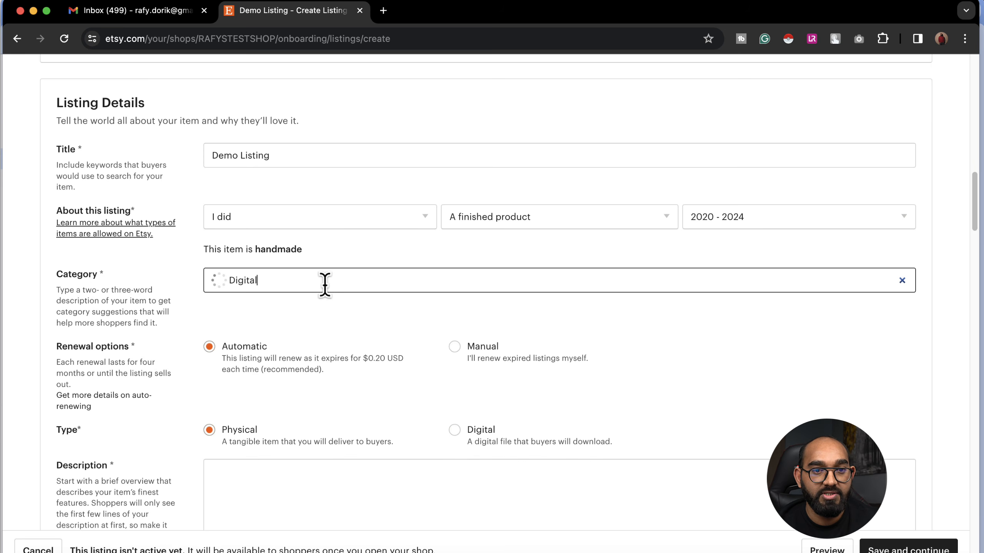
{"action": "type", "text": " Art"}
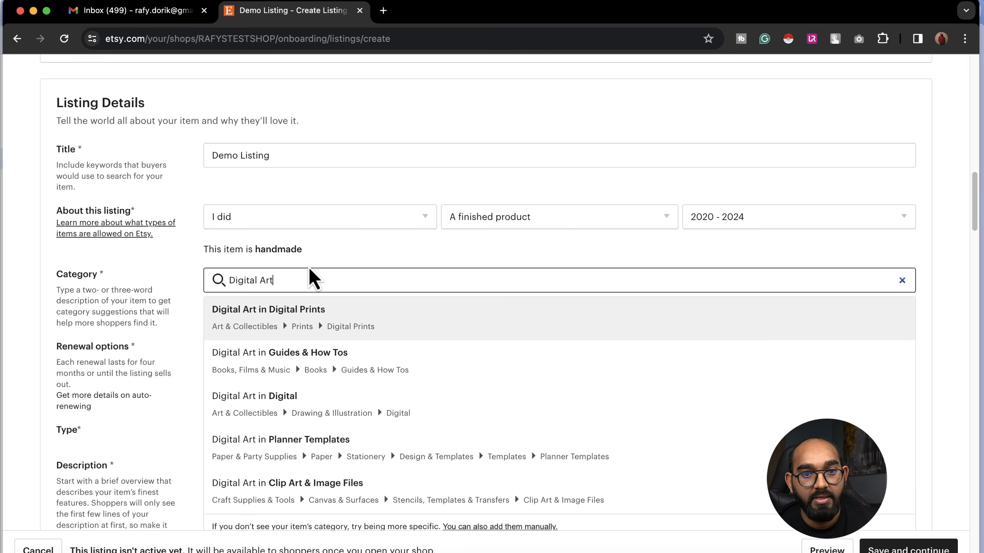
{"action": "triple_click", "coordinate": [262, 281]}
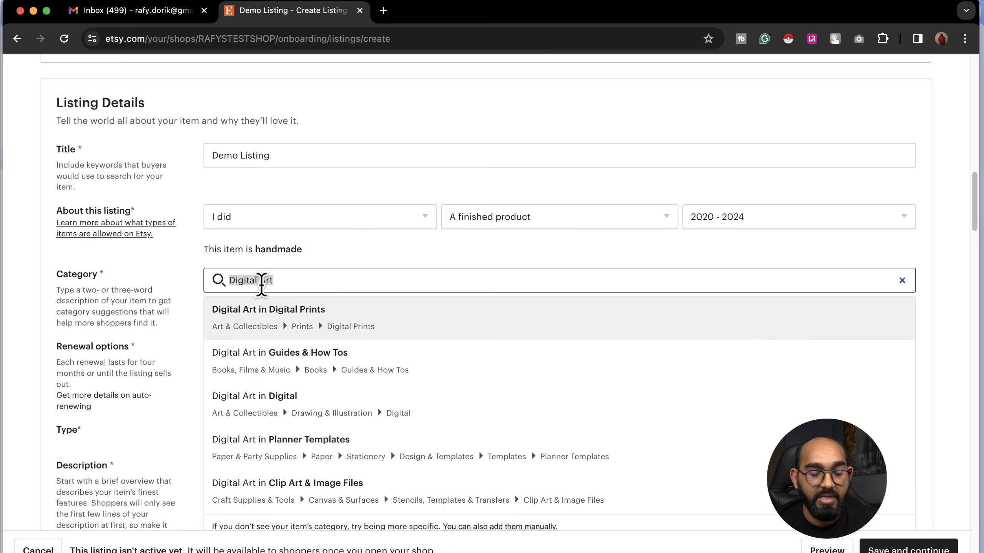
{"action": "type", "text": "Tshirt"}
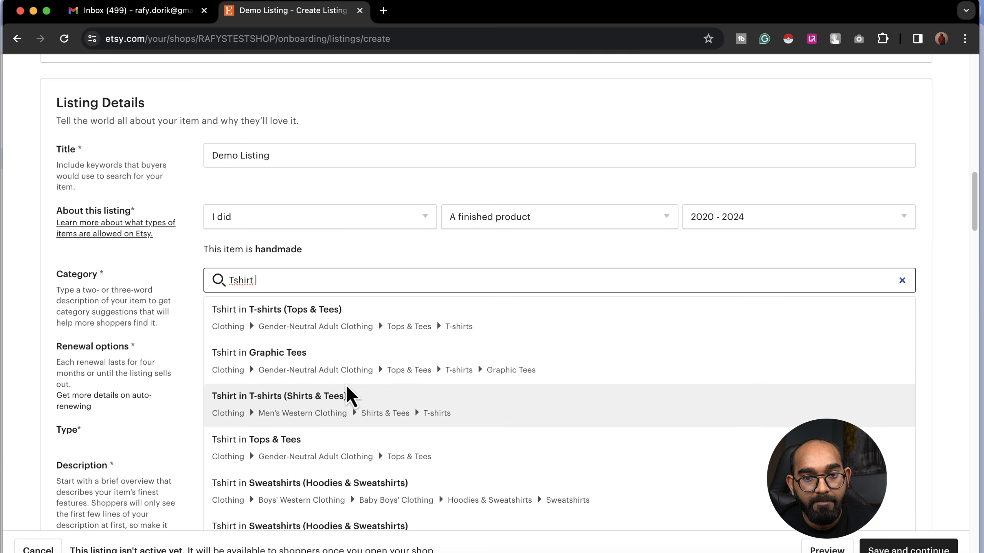
{"action": "type", "text": " digital"}
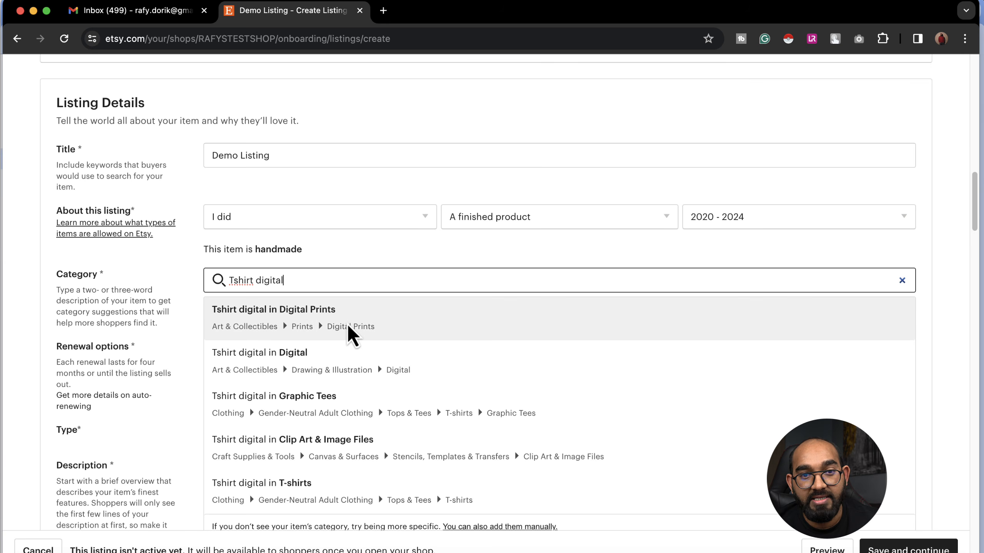
{"action": "left_click", "coordinate": [347, 325]}
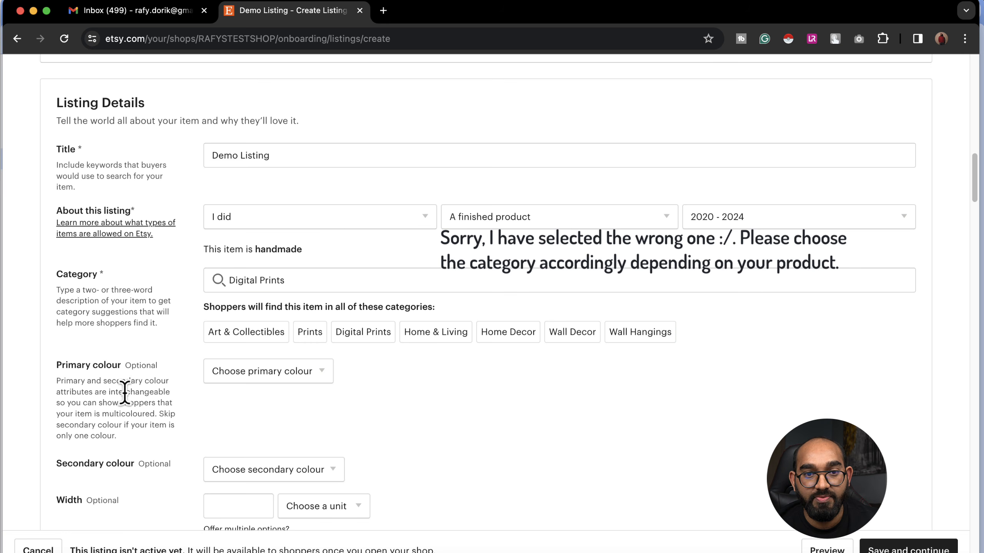
{"action": "scroll", "coordinate": [457, 354], "scroll_direction": "down", "scroll_amount": 5}
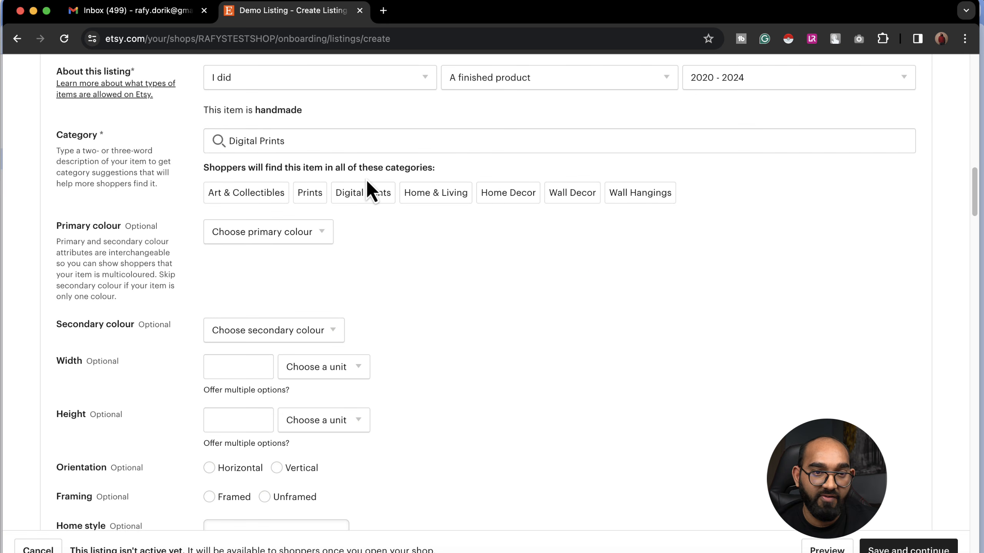
{"action": "scroll", "coordinate": [399, 220], "scroll_direction": "down", "scroll_amount": 3}
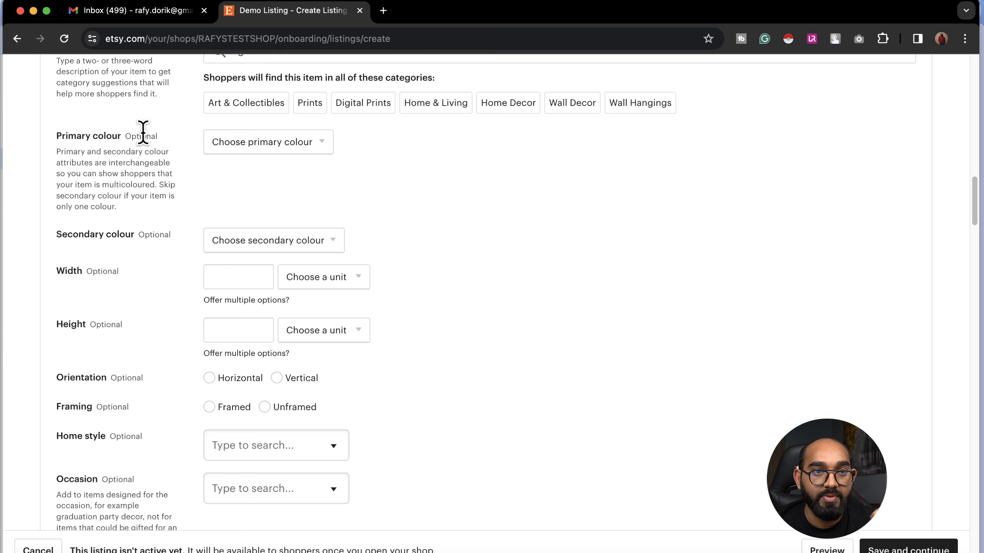
{"action": "left_click_drag", "start_coordinate": [161, 154], "coordinate": [93, 136]}
{"action": "scroll", "coordinate": [156, 277], "scroll_direction": "down", "scroll_amount": 1}
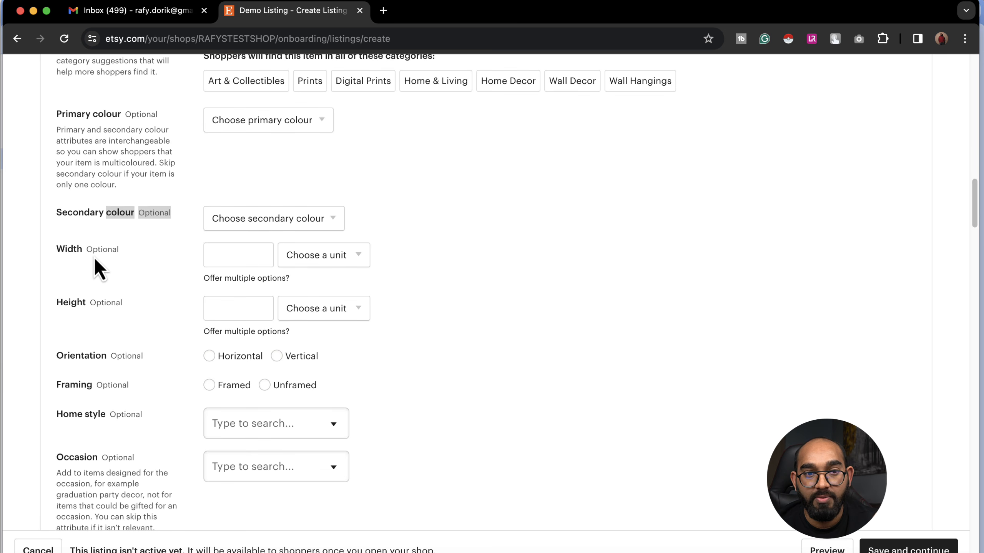
{"action": "scroll", "coordinate": [99, 305], "scroll_direction": "down", "scroll_amount": 5}
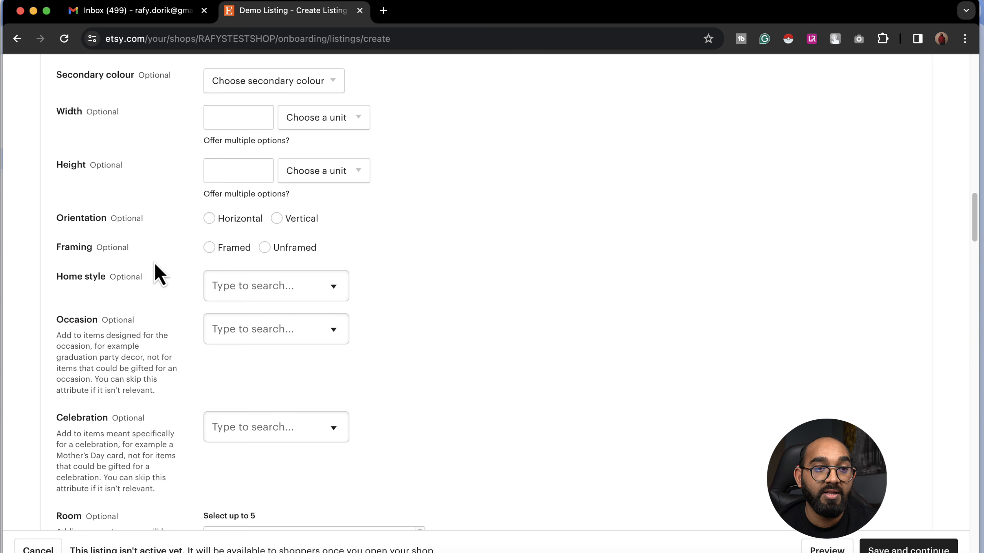
{"action": "scroll", "coordinate": [167, 287], "scroll_direction": "down", "scroll_amount": 5}
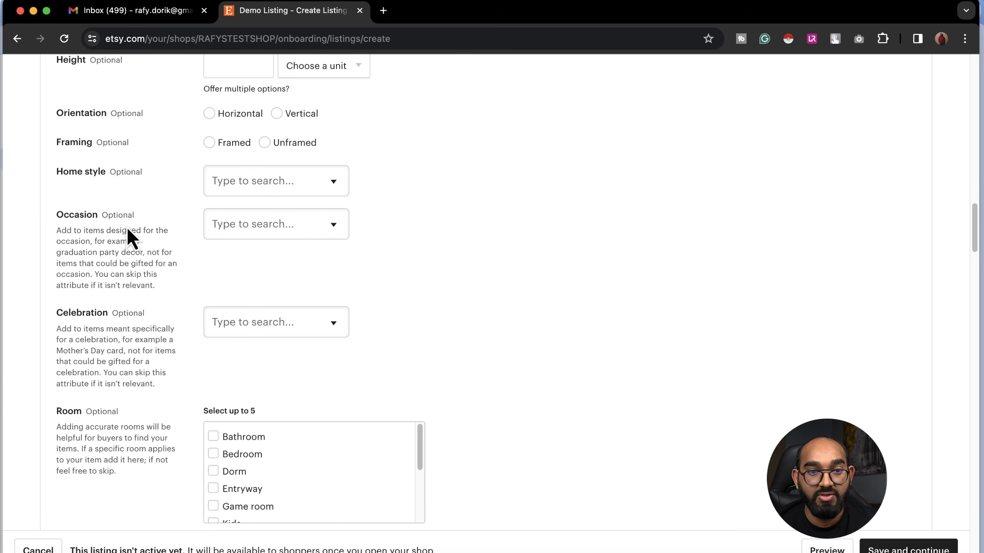
{"action": "scroll", "coordinate": [128, 233], "scroll_direction": "down", "scroll_amount": 15}
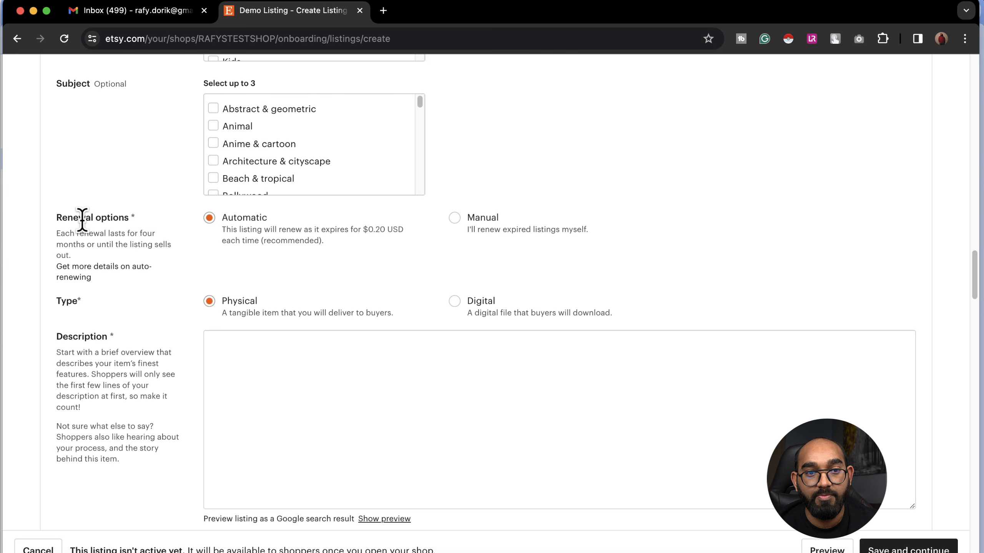
{"action": "left_click_drag", "start_coordinate": [83, 220], "coordinate": [131, 215]}
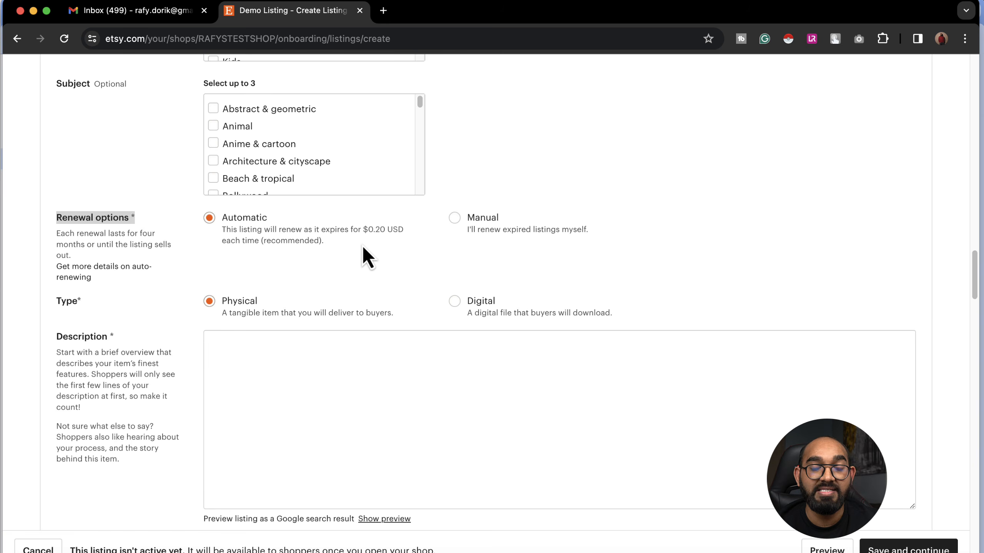
Step: Keep renewal on Automatic and set the listing type to Digital
{"action": "left_click", "coordinate": [469, 219]}
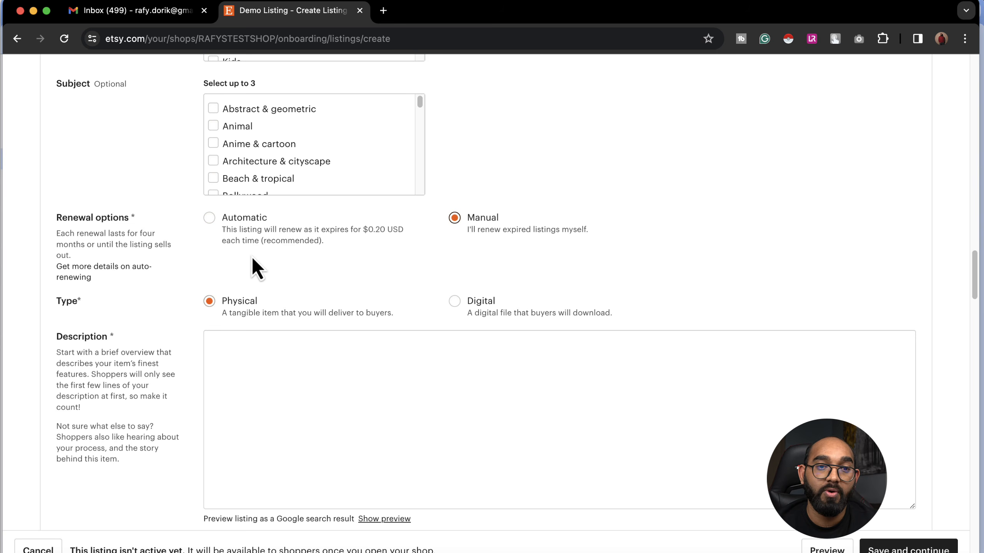
{"action": "left_click", "coordinate": [258, 224]}
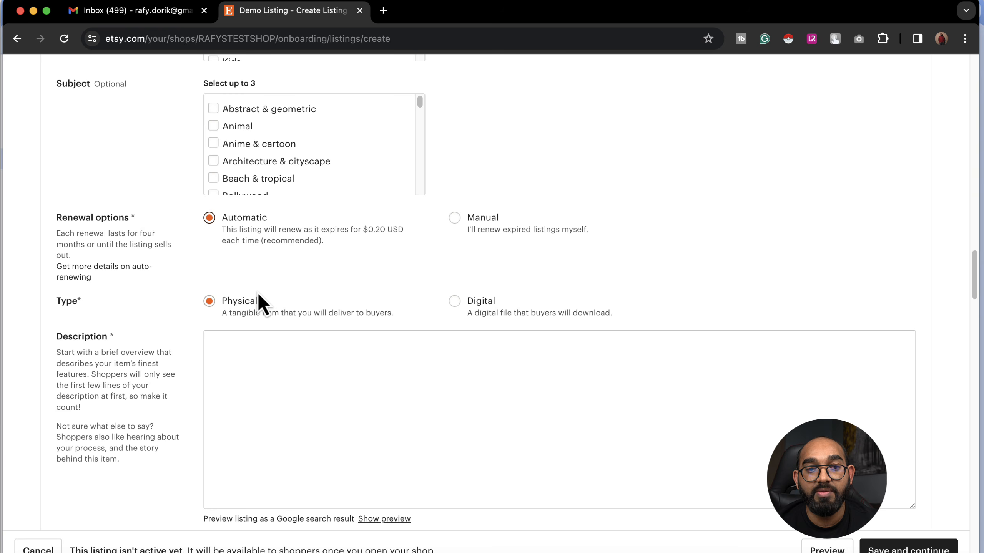
{"action": "scroll", "coordinate": [248, 291], "scroll_direction": "down", "scroll_amount": 1}
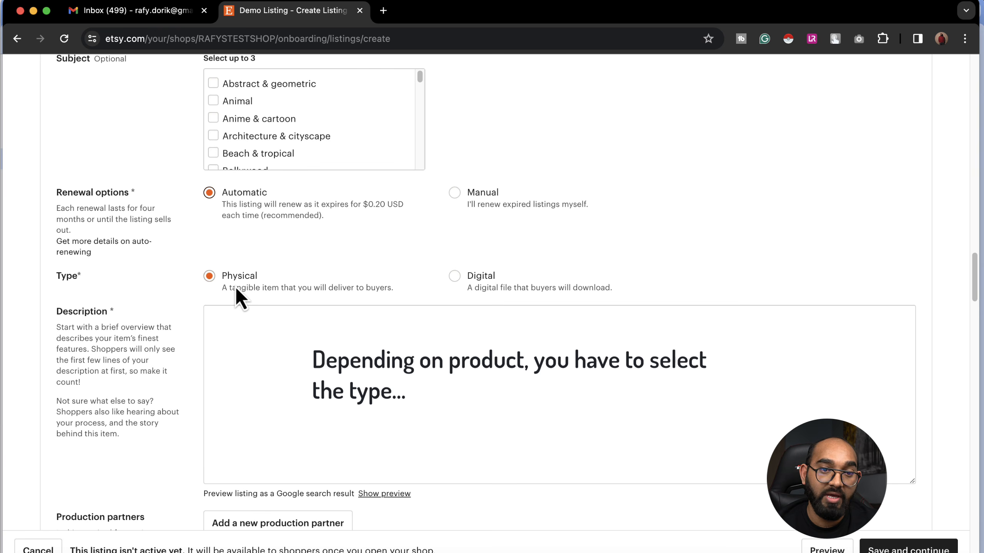
{"action": "left_click", "coordinate": [487, 281]}
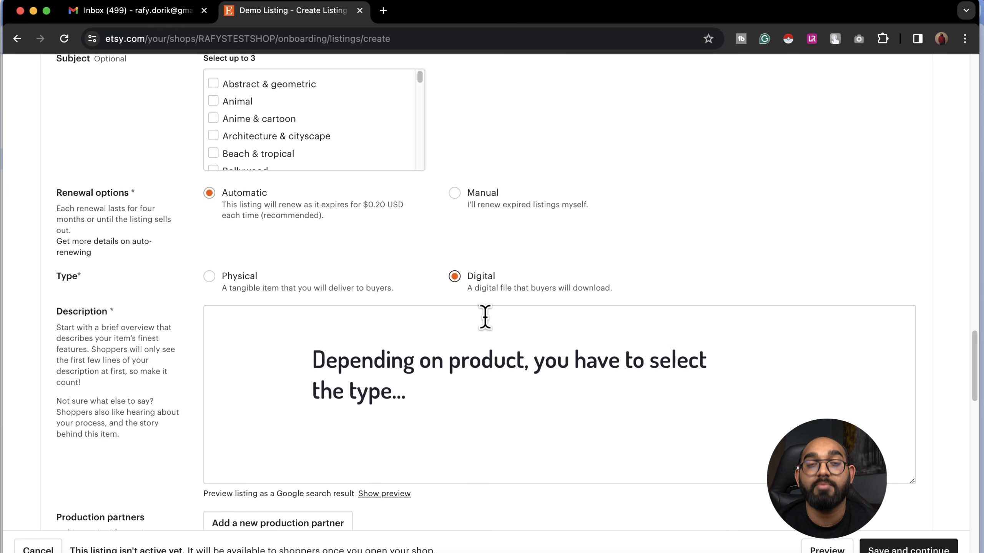
{"action": "scroll", "coordinate": [490, 345], "scroll_direction": "down", "scroll_amount": 1}
{"action": "scroll", "coordinate": [491, 344], "scroll_direction": "down", "scroll_amount": 2}
{"action": "left_click", "coordinate": [297, 257]}
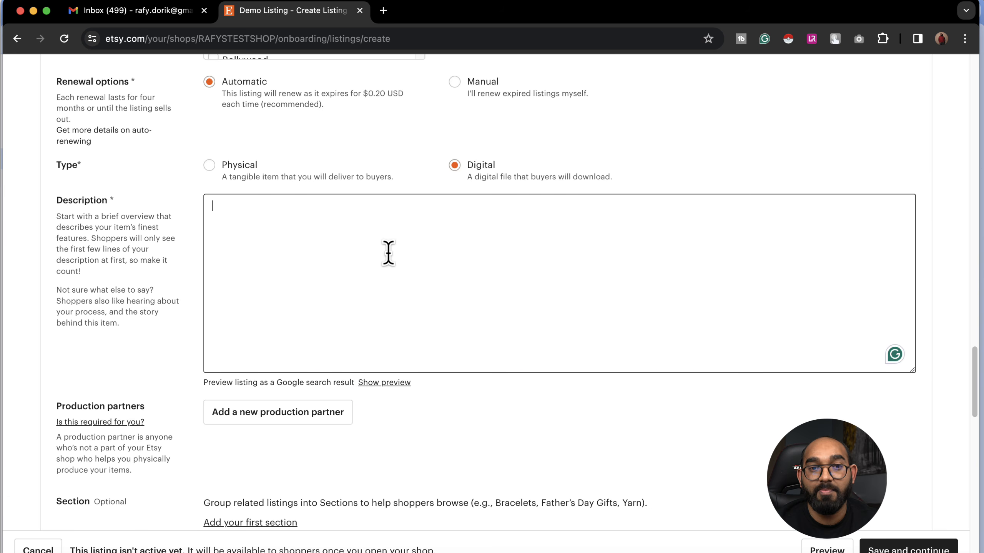
Step: Clear the Description box and enter 'Add your SEO optimized product description'
{"action": "key", "text": "BackSpace"}
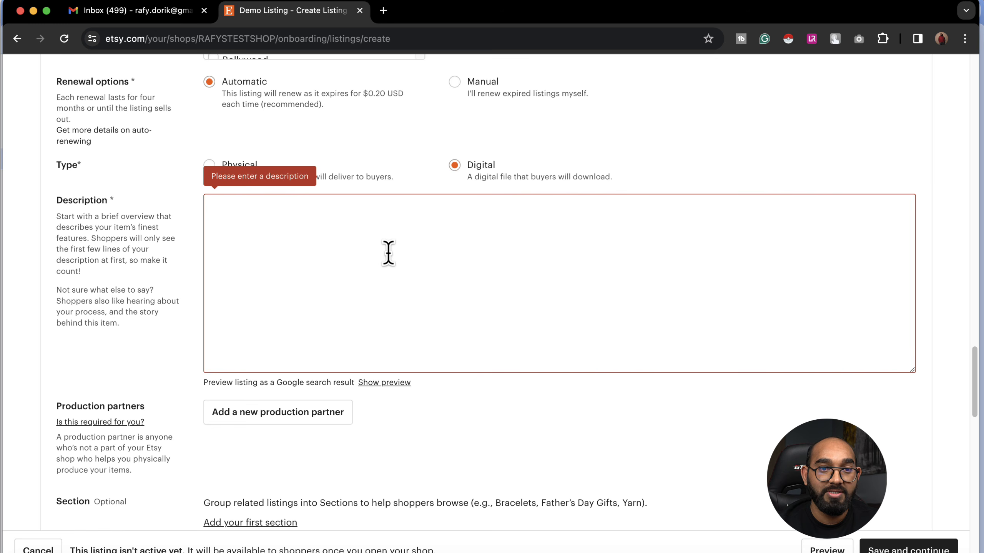
{"action": "type", "text": "Add your"}
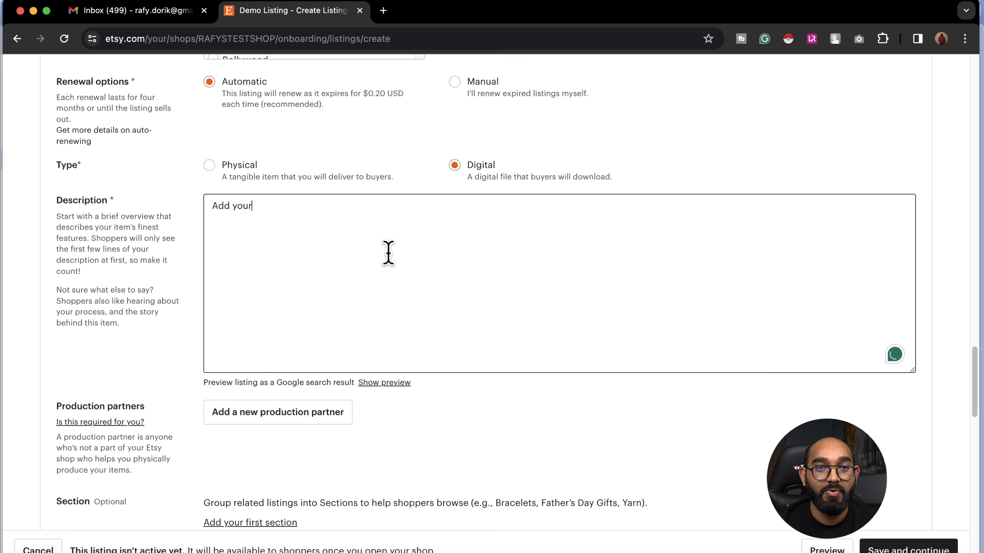
{"action": "type", "text": " SEO opti"}
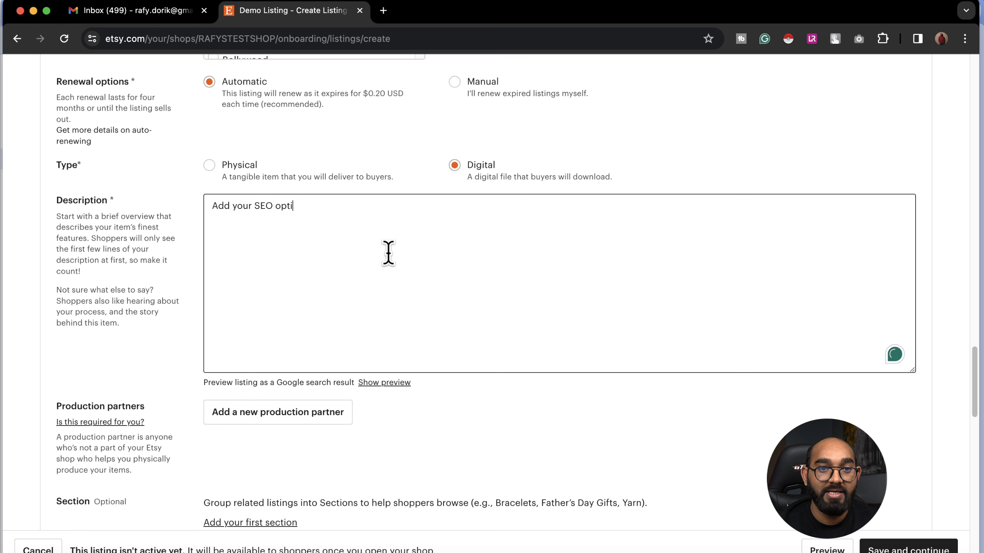
{"action": "type", "text": "mized prod"}
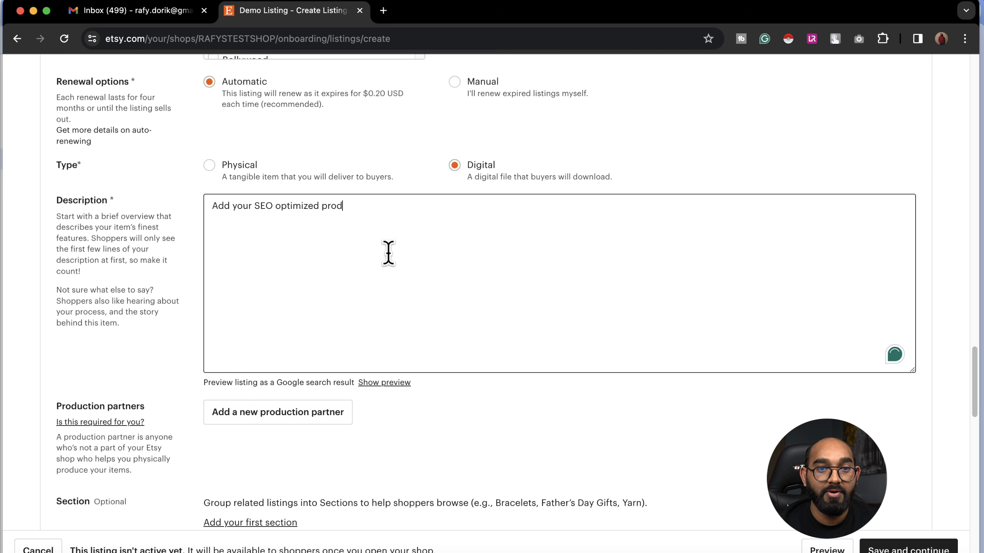
{"action": "type", "text": "uct description"}
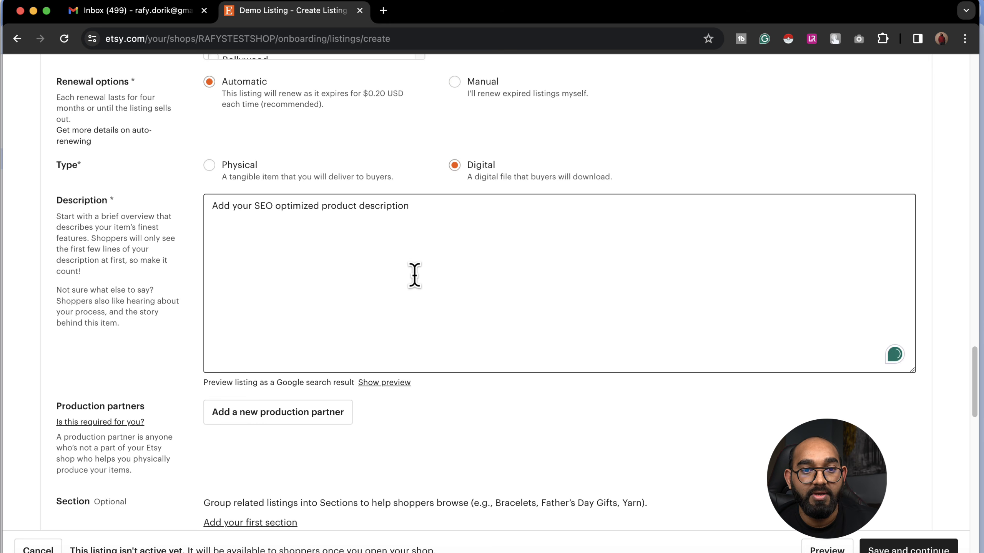
{"action": "scroll", "coordinate": [412, 277], "scroll_direction": "down", "scroll_amount": 3}
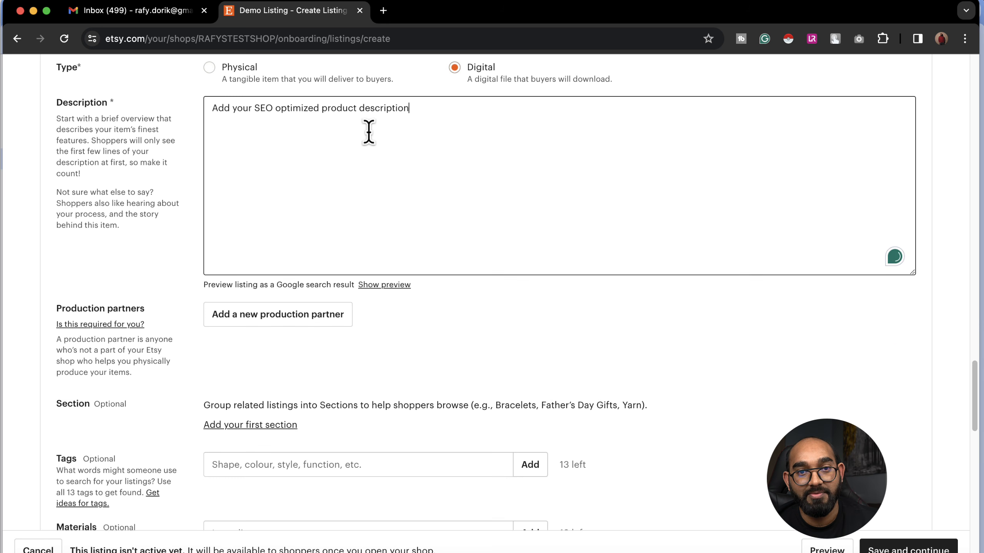
{"action": "scroll", "coordinate": [194, 283], "scroll_direction": "down", "scroll_amount": 4}
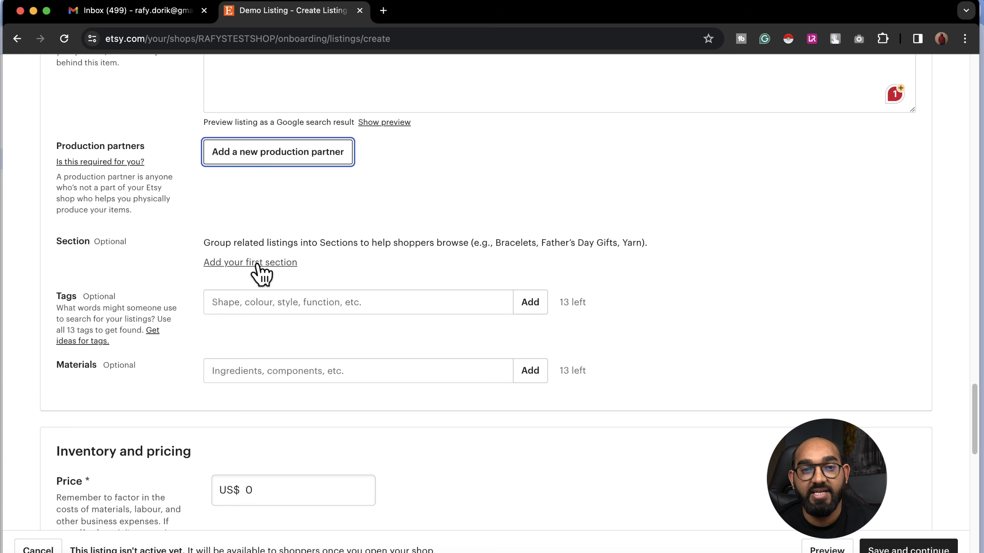
Step: Enter four listing tags: add, 13, tags and relevant
{"action": "scroll", "coordinate": [292, 313], "scroll_direction": "down", "scroll_amount": 1}
{"action": "left_click", "coordinate": [248, 276]}
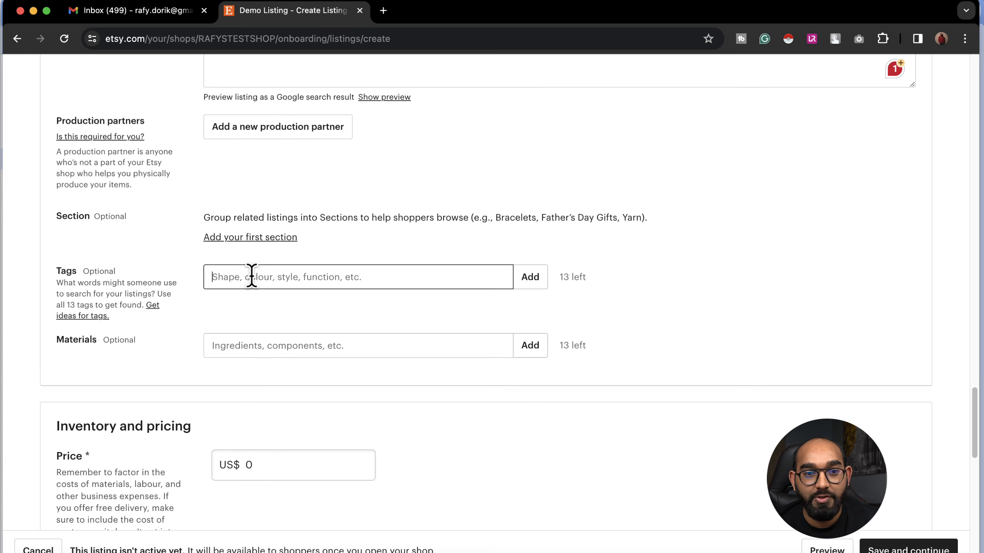
{"action": "type", "text": "add"}
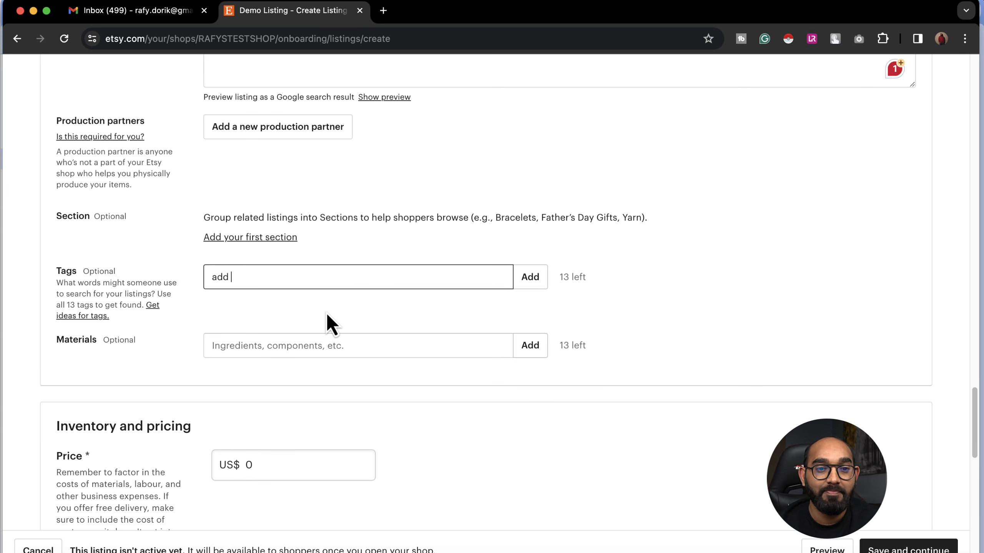
{"action": "key", "text": "Return"}
{"action": "type", "text": "2"}
{"action": "key", "text": "BackSpace"}
{"action": "type", "text": "13"}
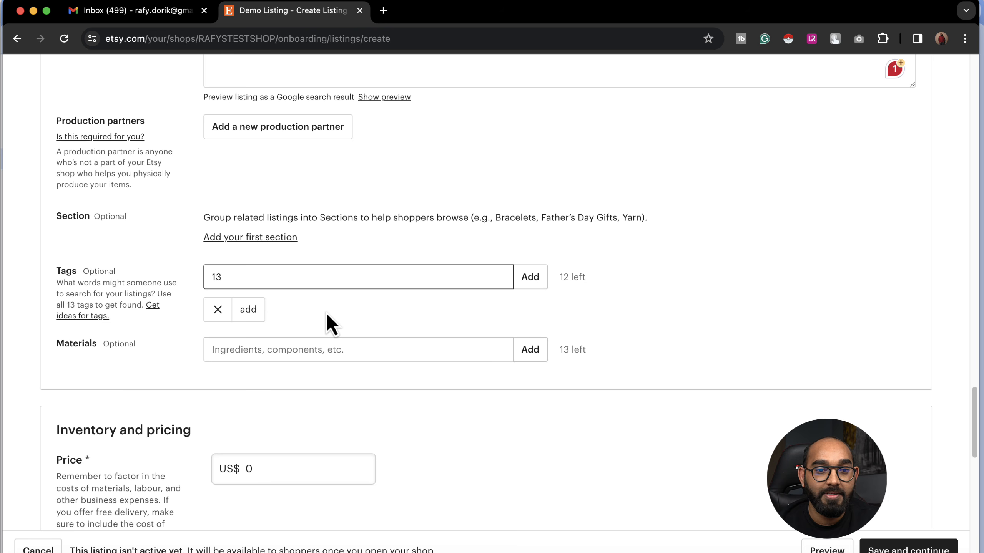
{"action": "key", "text": "Return"}
{"action": "type", "text": "ta"}
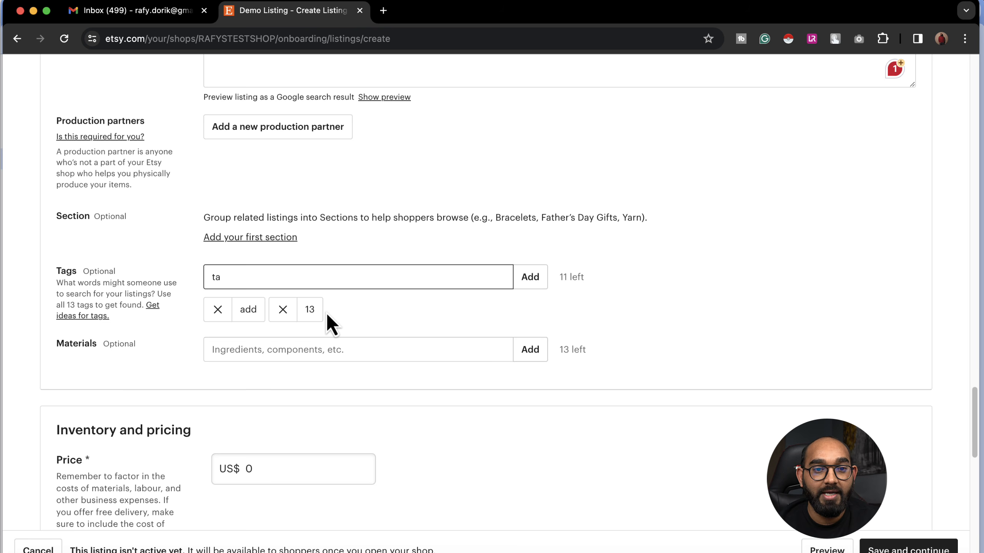
{"action": "type", "text": "gs"}
{"action": "key", "text": "Return"}
{"action": "type", "text": "relevan"}
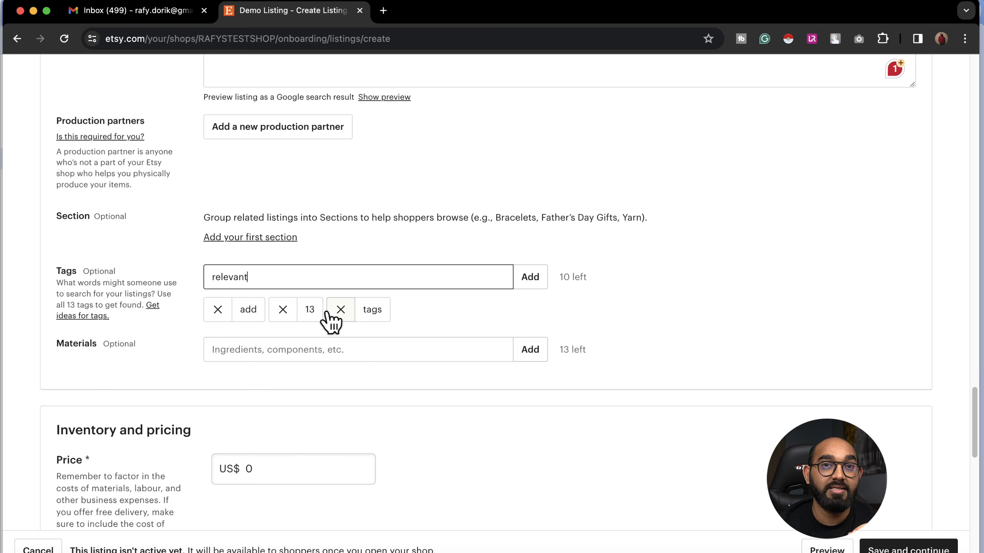
{"action": "key", "text": "Return"}
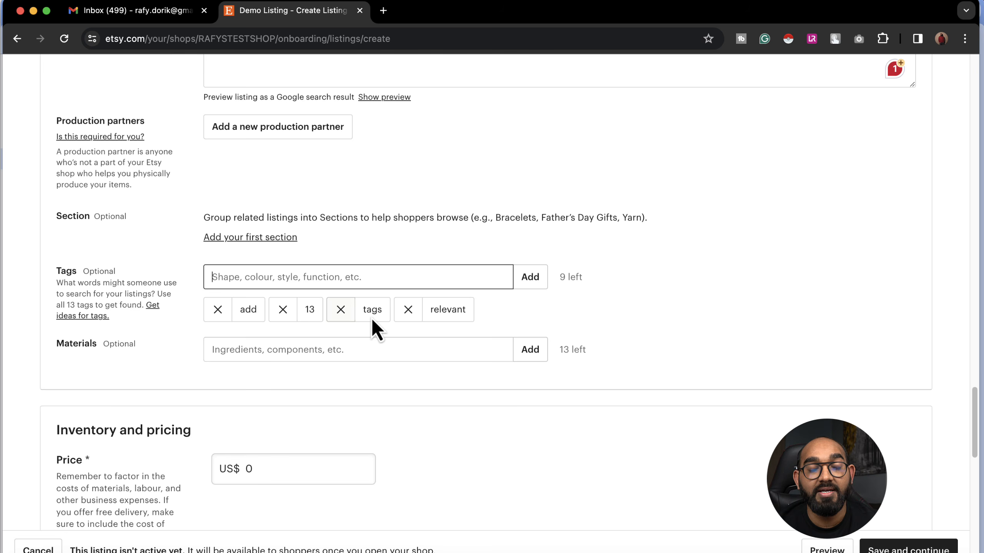
{"action": "scroll", "coordinate": [504, 314], "scroll_direction": "down", "scroll_amount": 3}
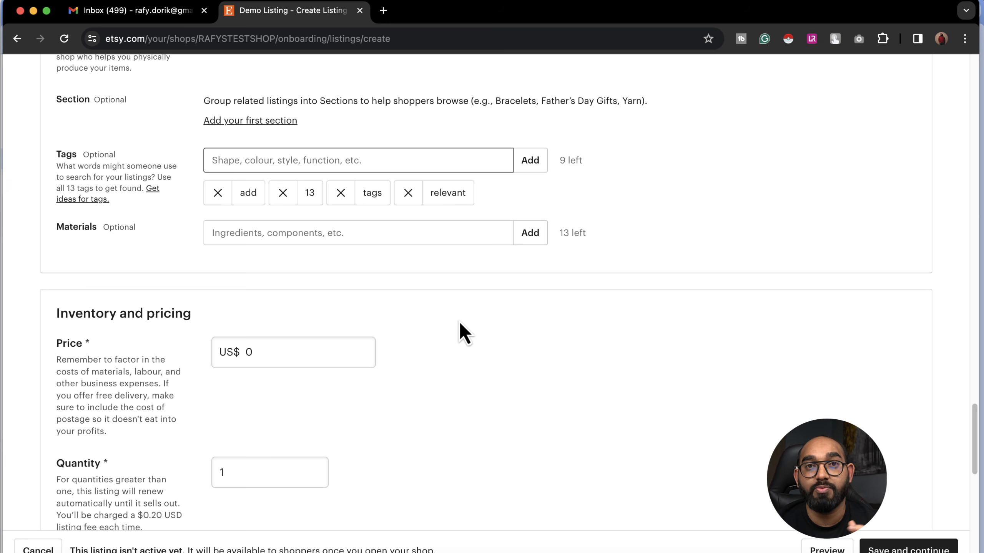
Step: Enter a US$20 price for the demo listing, then tab past Quantity down to Digital files
{"action": "scroll", "coordinate": [231, 321], "scroll_direction": "down", "scroll_amount": 1}
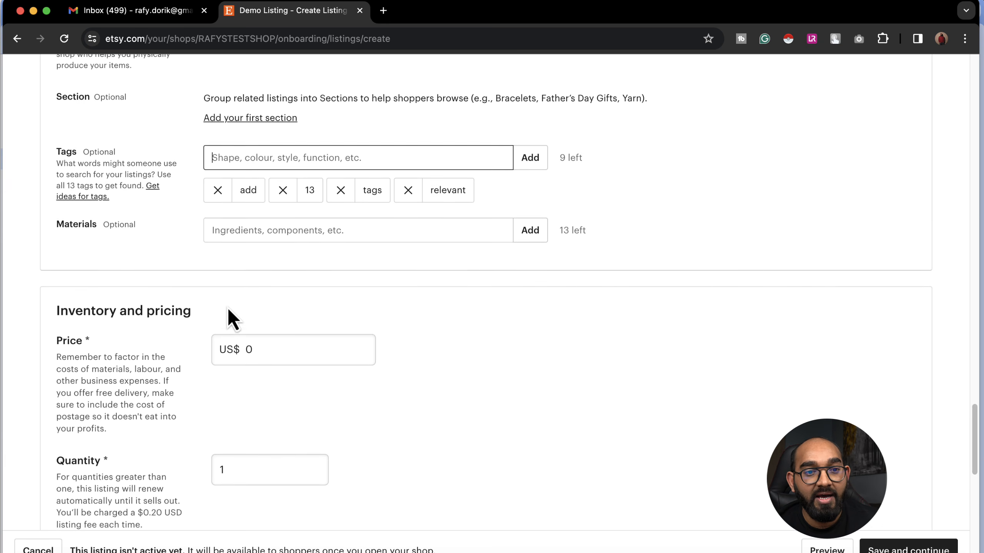
{"action": "left_click", "coordinate": [285, 303]}
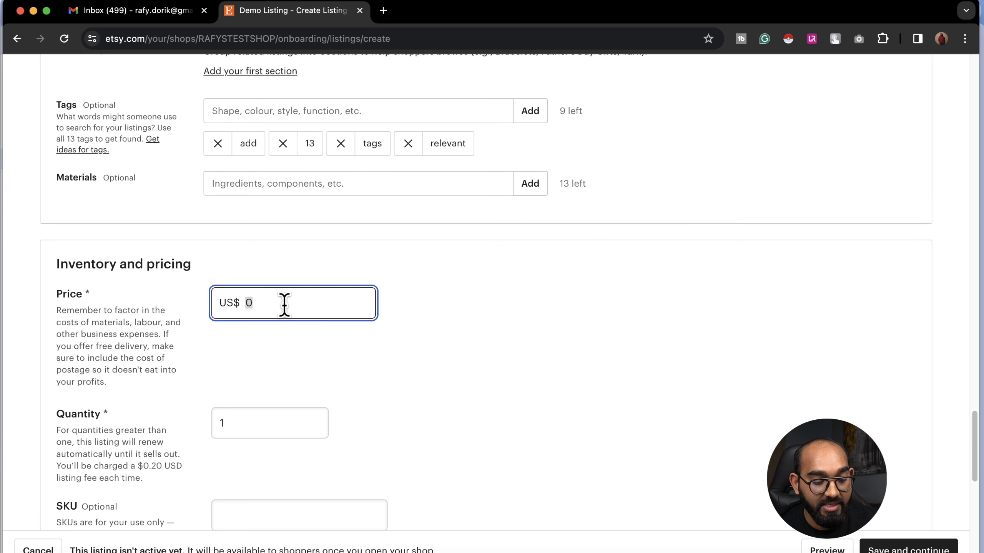
{"action": "type", "text": "2"}
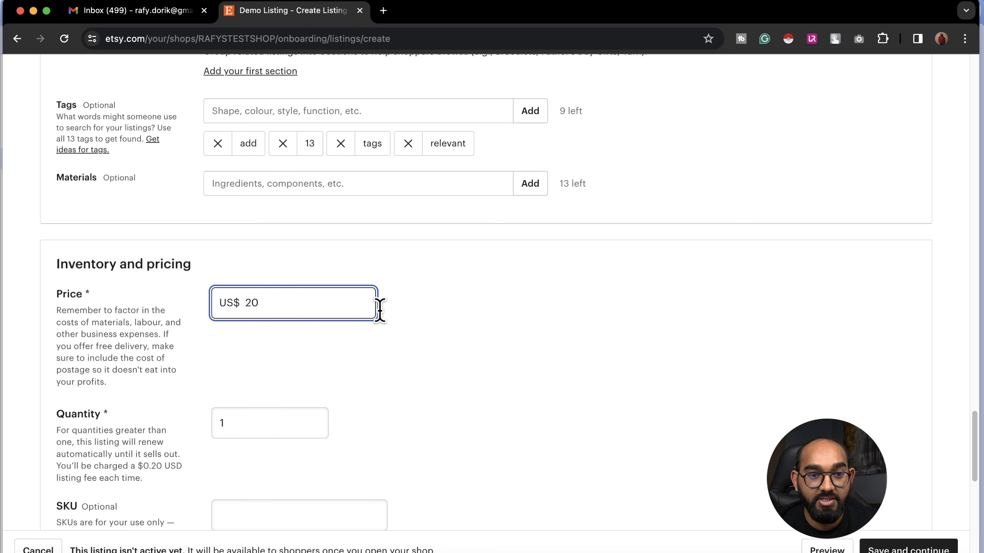
{"action": "left_click", "coordinate": [466, 321]}
{"action": "scroll", "coordinate": [466, 321], "scroll_direction": "down", "scroll_amount": 6}
{"action": "left_click", "coordinate": [275, 165]}
{"action": "double_click", "coordinate": [274, 167]}
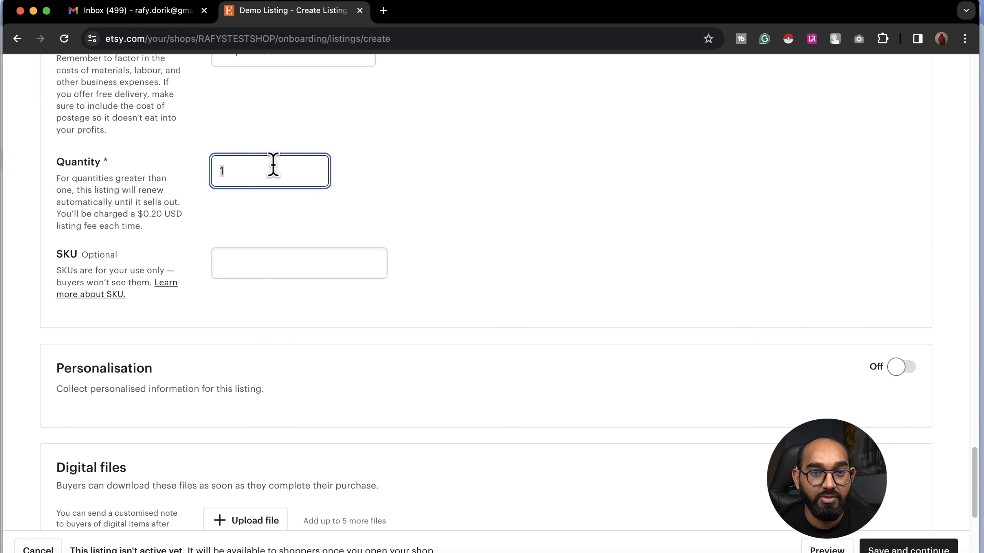
{"action": "key", "text": "Tab"}
{"action": "scroll", "coordinate": [639, 185], "scroll_direction": "down", "scroll_amount": 5}
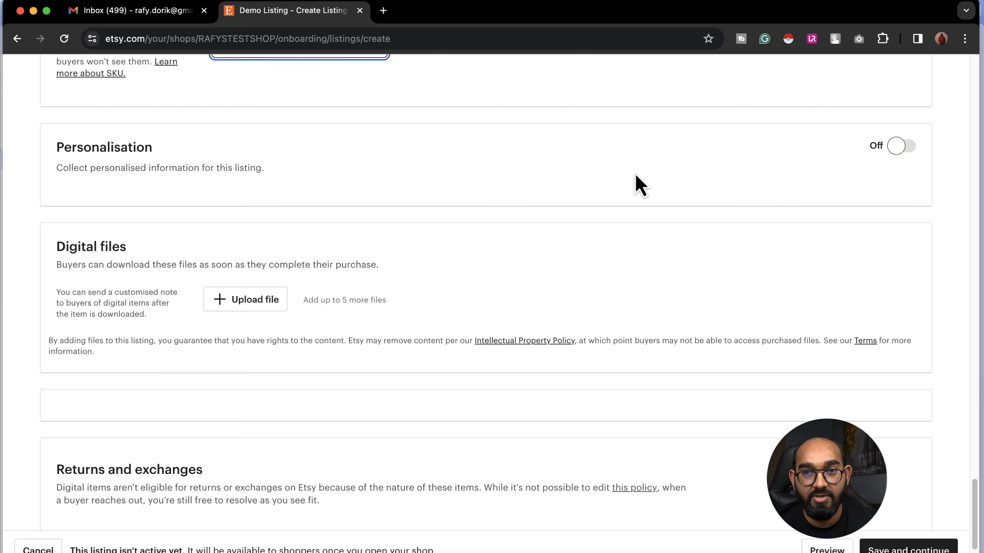
{"action": "scroll", "coordinate": [847, 167], "scroll_direction": "down", "scroll_amount": 1}
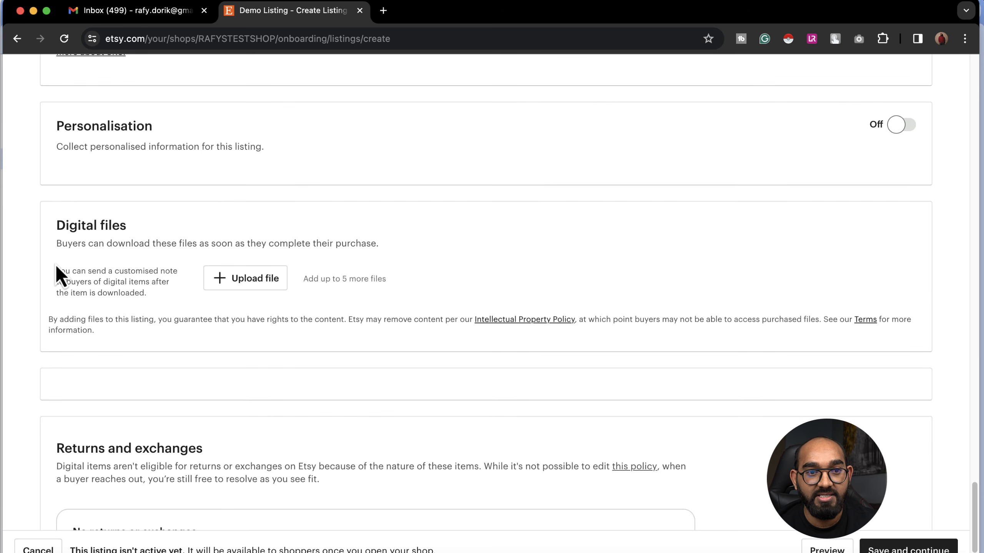
Step: Try uploading the t-shirt mockup image as the listing's digital file
{"action": "left_click", "coordinate": [260, 283]}
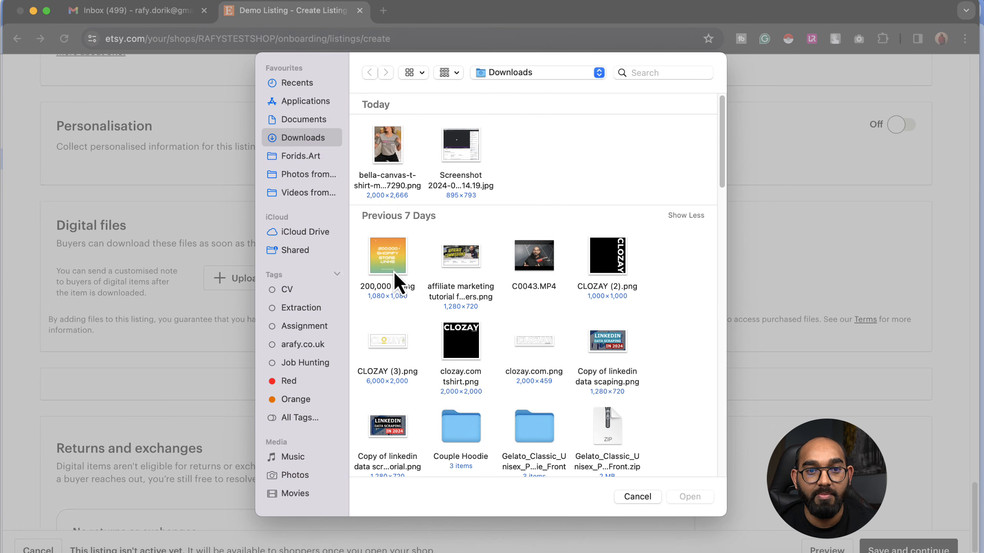
{"action": "left_click", "coordinate": [386, 165]}
{"action": "left_click", "coordinate": [689, 497]}
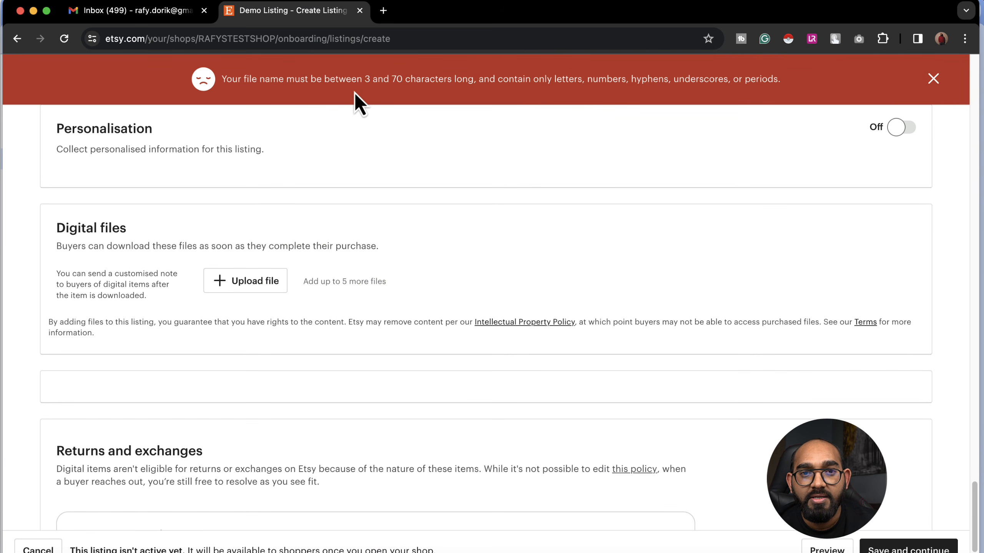
Step: Rename the mockup image to test.png, upload it, and save the listing
{"action": "left_click", "coordinate": [253, 287]}
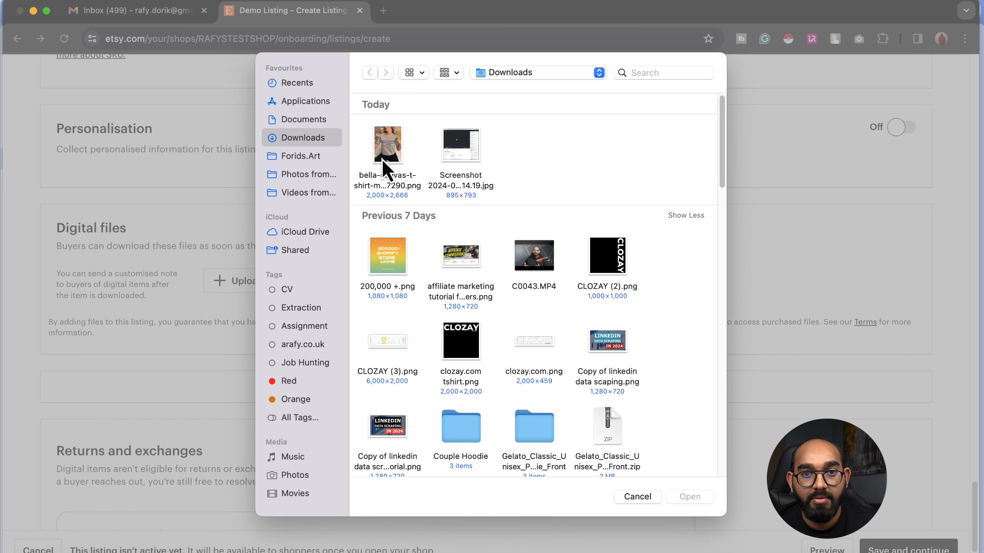
{"action": "right_click", "coordinate": [379, 160]}
{"action": "left_click", "coordinate": [409, 177]}
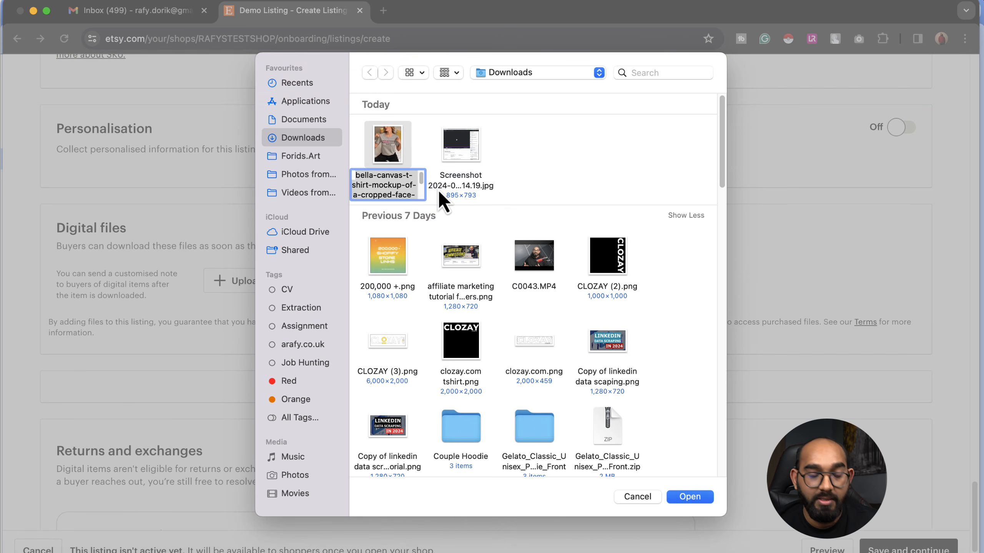
{"action": "type", "text": "test.png"}
{"action": "key", "text": "Return"}
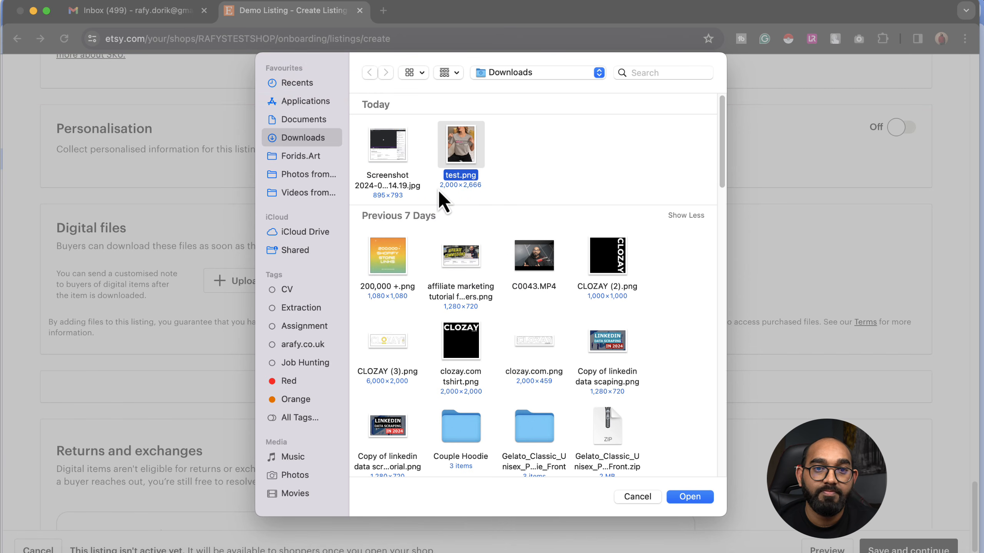
{"action": "left_click", "coordinate": [695, 500]}
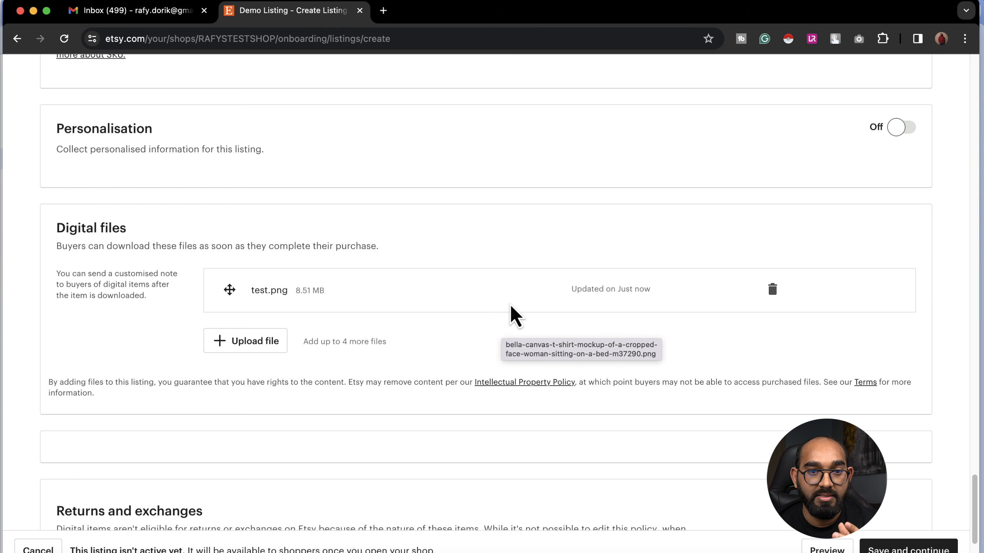
{"action": "scroll", "coordinate": [509, 329], "scroll_direction": "down", "scroll_amount": 5}
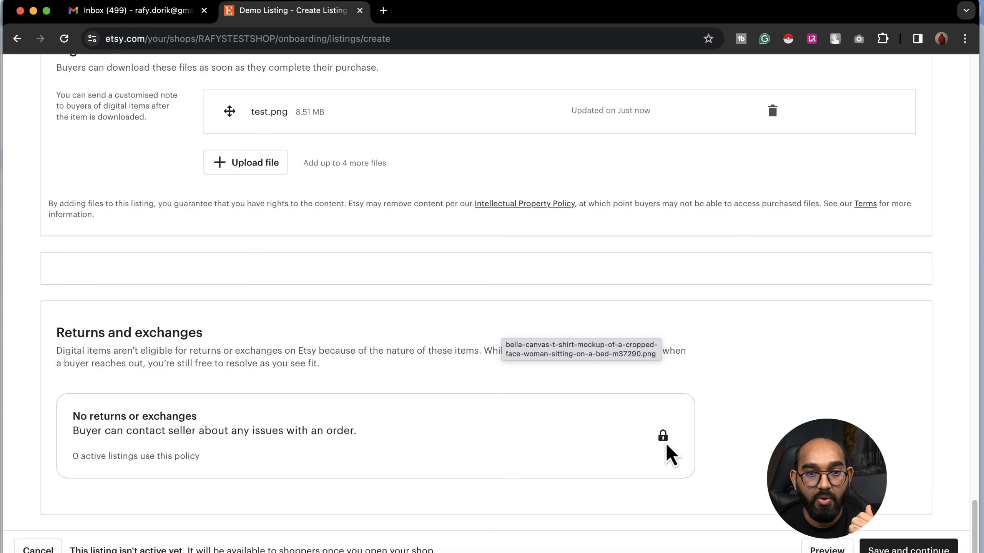
{"action": "left_click", "coordinate": [908, 549]}
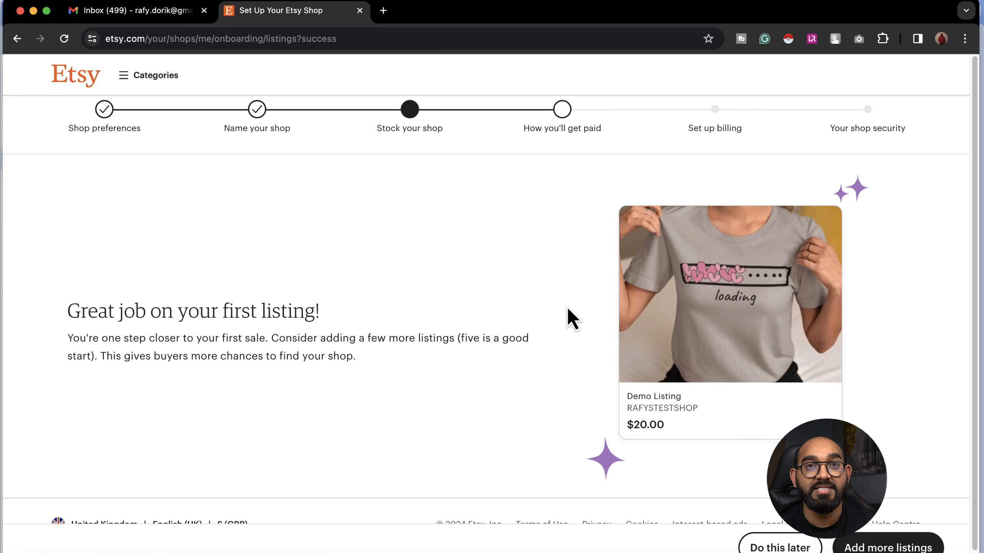
Step: Skip adding more listings with Do this later on the first-listing success page
{"action": "left_click", "coordinate": [756, 546]}
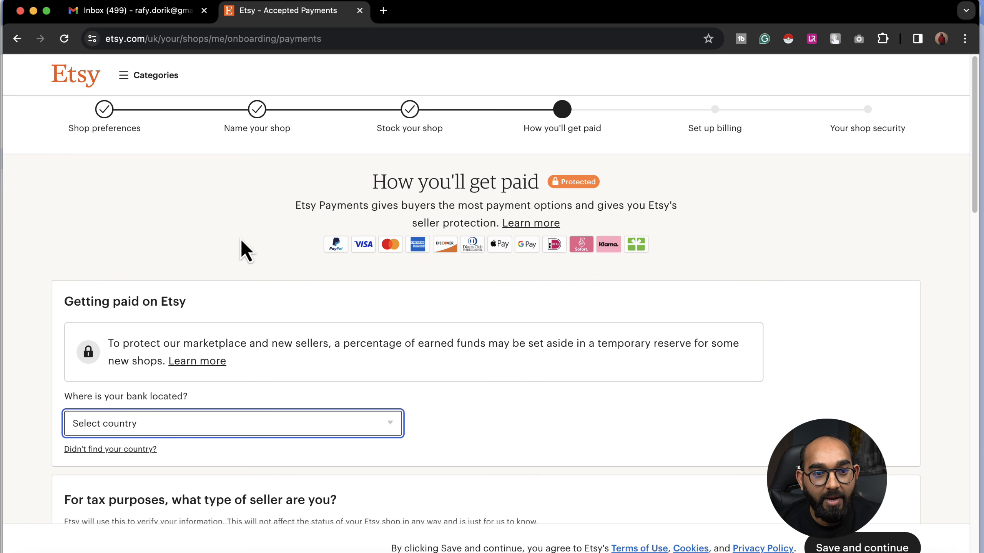
Step: Choose United Kingdom as the bank location in the payments form
{"action": "scroll", "coordinate": [244, 255], "scroll_direction": "down", "scroll_amount": 1}
{"action": "scroll", "coordinate": [194, 372], "scroll_direction": "down", "scroll_amount": 4}
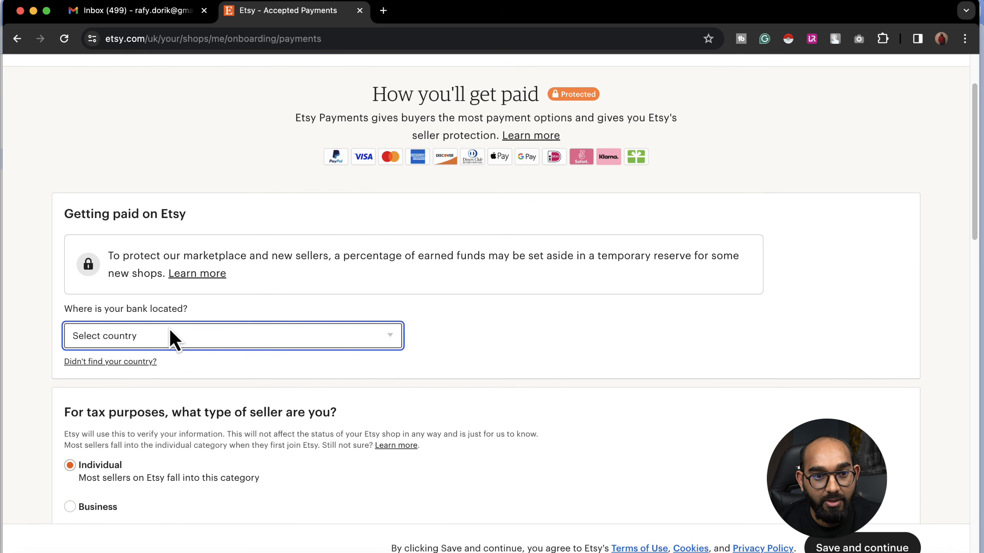
{"action": "scroll", "coordinate": [216, 341], "scroll_direction": "down", "scroll_amount": 10}
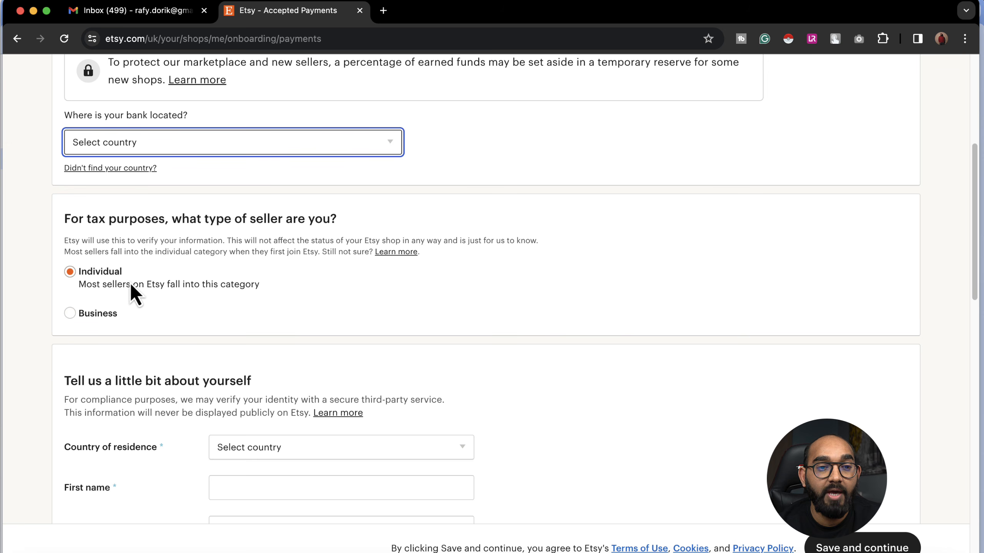
{"action": "scroll", "coordinate": [138, 321], "scroll_direction": "down", "scroll_amount": 14}
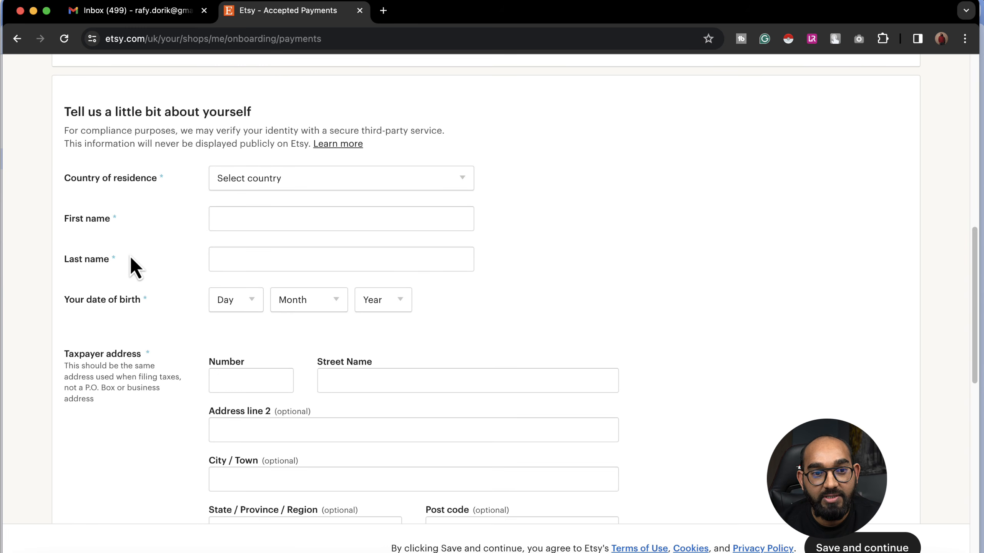
{"action": "scroll", "coordinate": [139, 304], "scroll_direction": "down", "scroll_amount": 4}
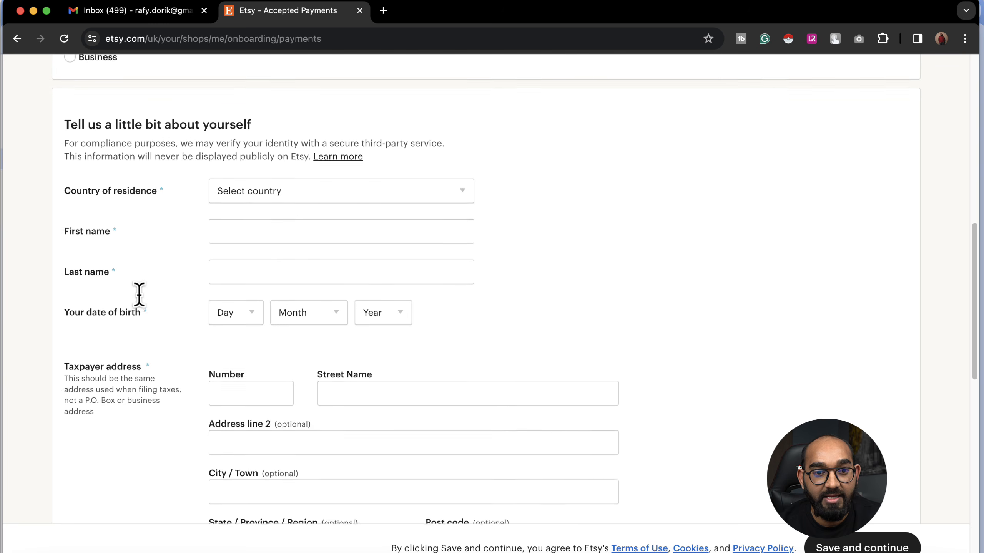
{"action": "scroll", "coordinate": [137, 299], "scroll_direction": "up", "scroll_amount": 20}
{"action": "scroll", "coordinate": [305, 320], "scroll_direction": "down", "scroll_amount": 6}
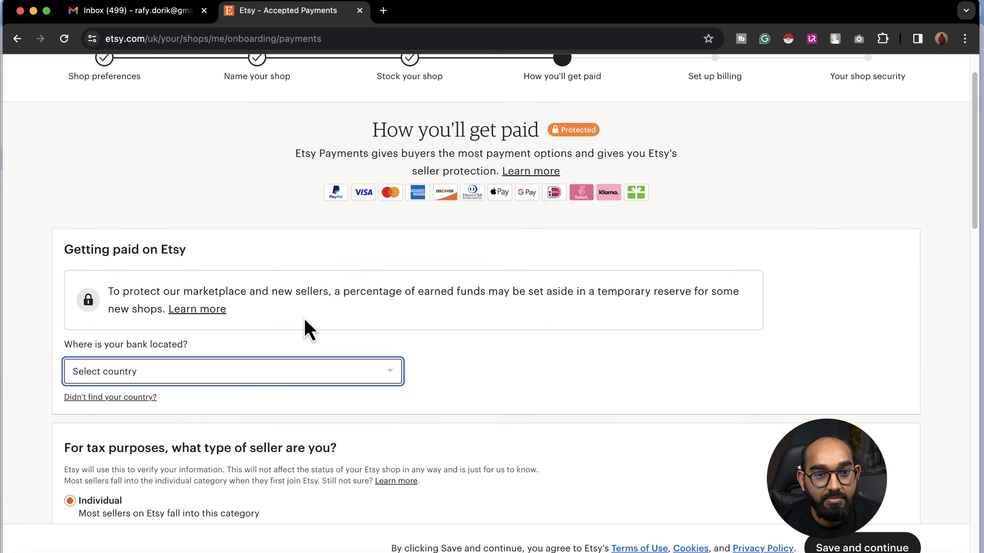
{"action": "left_click", "coordinate": [155, 285]}
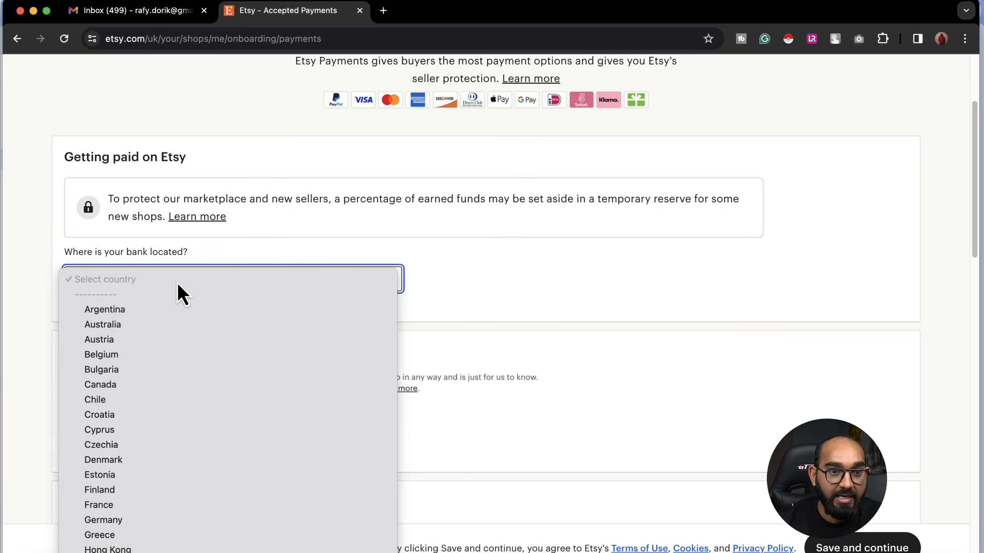
{"action": "type", "text": "un"}
{"action": "key", "text": "Return"}
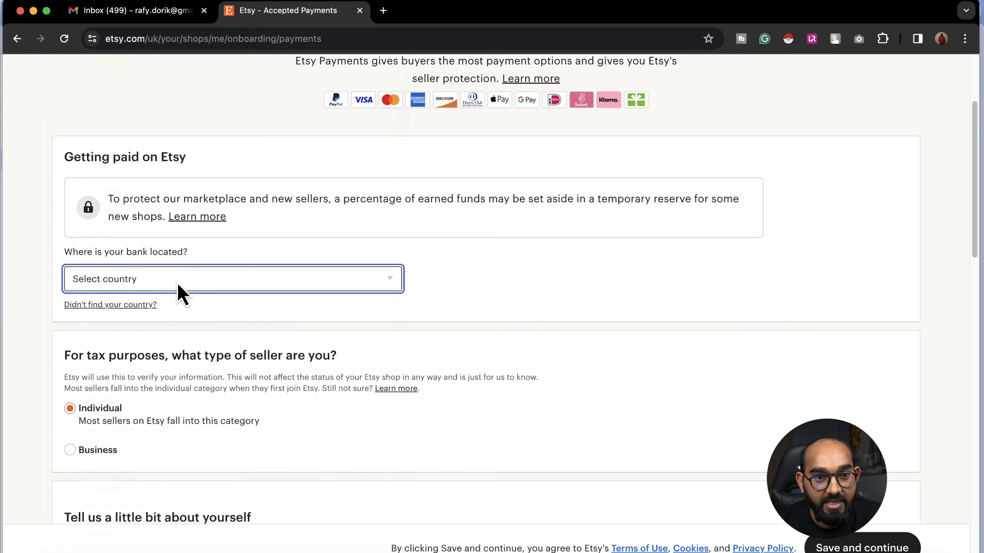
{"action": "scroll", "coordinate": [330, 280], "scroll_direction": "down", "scroll_amount": 3}
{"action": "scroll", "coordinate": [310, 296], "scroll_direction": "down", "scroll_amount": 3}
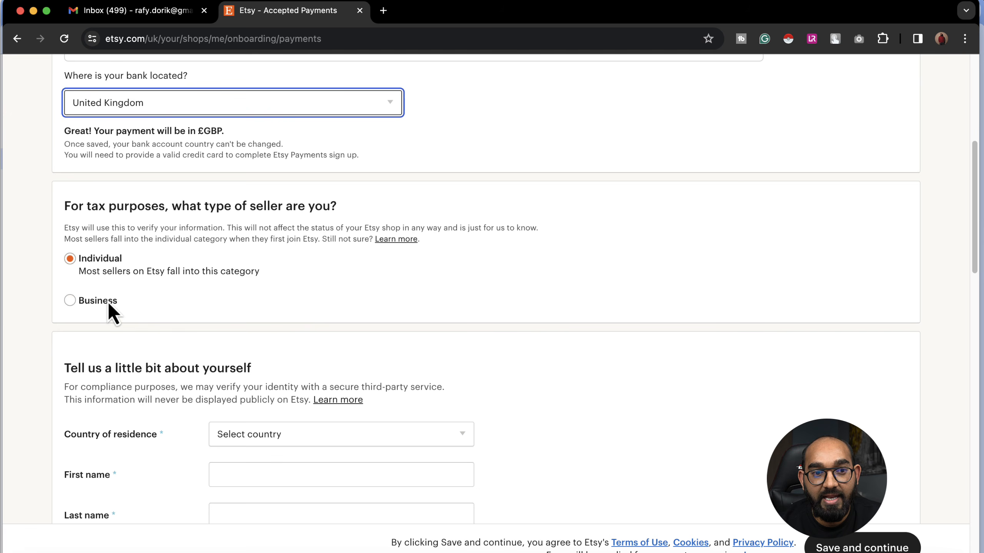
{"action": "left_click", "coordinate": [97, 276]}
{"action": "scroll", "coordinate": [216, 318], "scroll_direction": "down", "scroll_amount": 6}
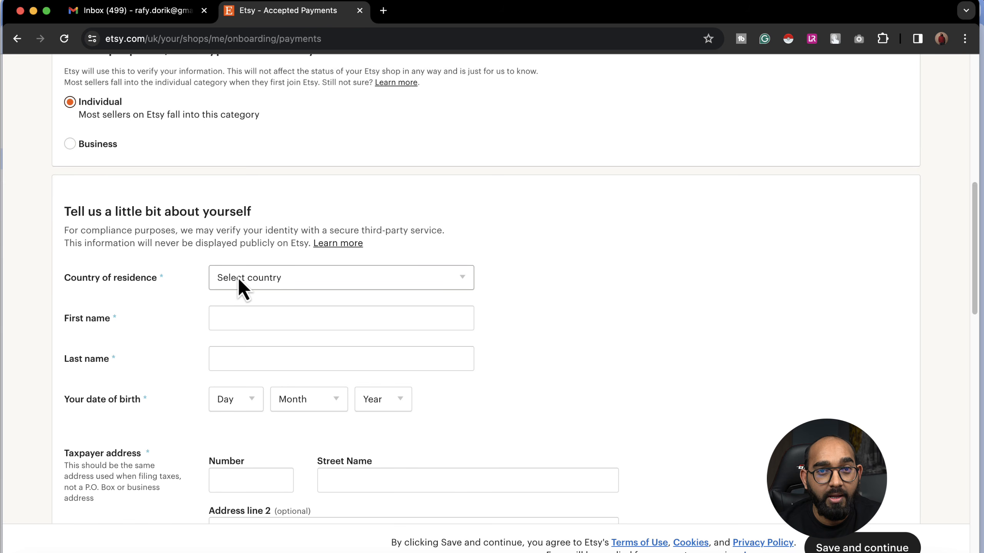
Step: Set country of residence to United Kingdom and autofill the seller's first and last name
{"action": "left_click", "coordinate": [238, 277]}
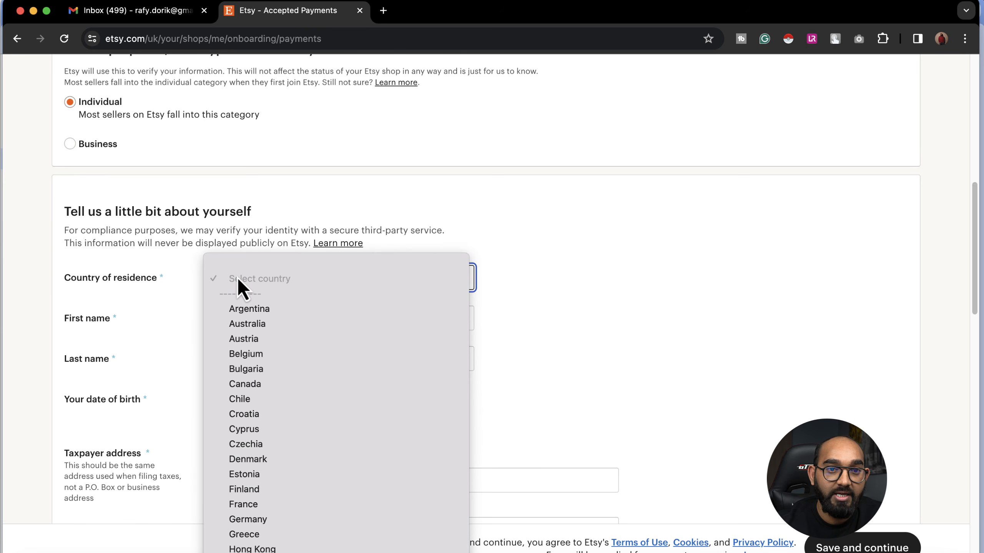
{"action": "type", "text": "un"}
{"action": "key", "text": "Return"}
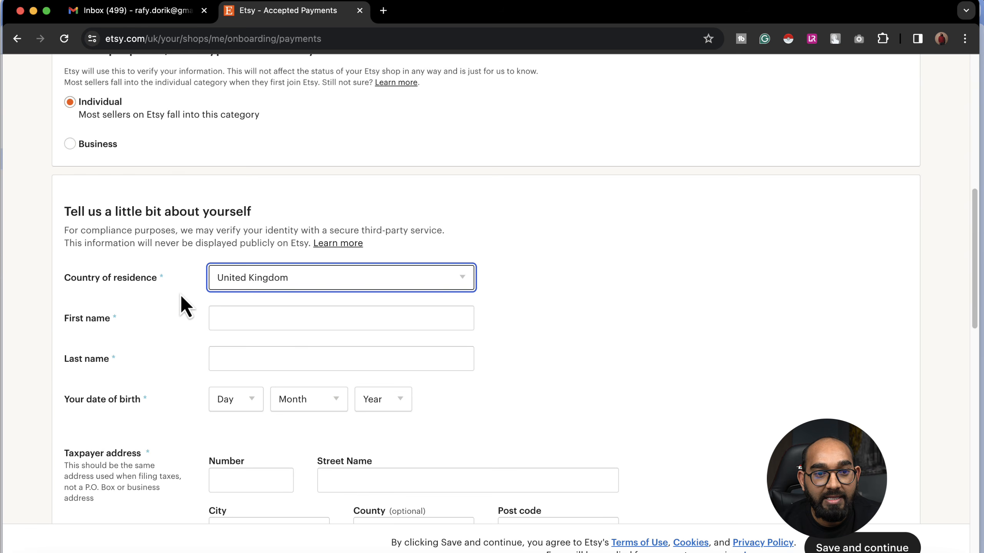
{"action": "scroll", "coordinate": [190, 298], "scroll_direction": "down", "scroll_amount": 1}
{"action": "left_click", "coordinate": [225, 302]}
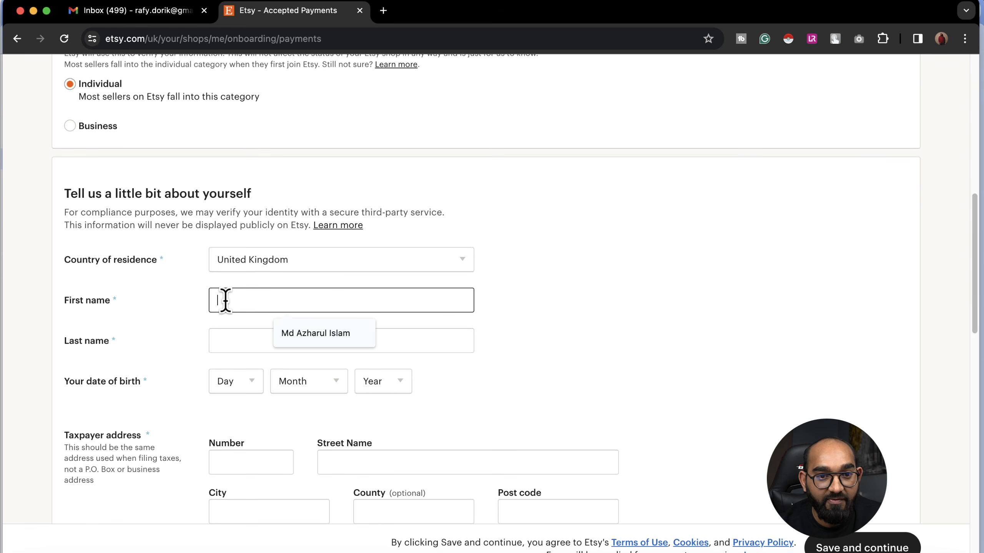
{"action": "left_click", "coordinate": [308, 334]}
{"action": "left_click", "coordinate": [292, 340]}
{"action": "left_click", "coordinate": [248, 373]}
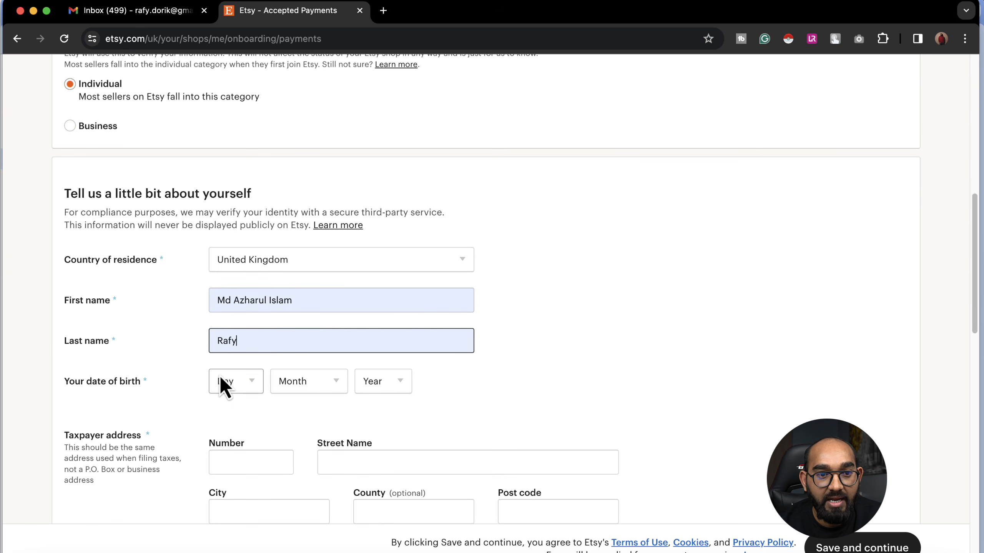
Step: Pick the seller's day, month and year of birth from the dropdowns
{"action": "scroll", "coordinate": [161, 360], "scroll_direction": "down", "scroll_amount": 1}
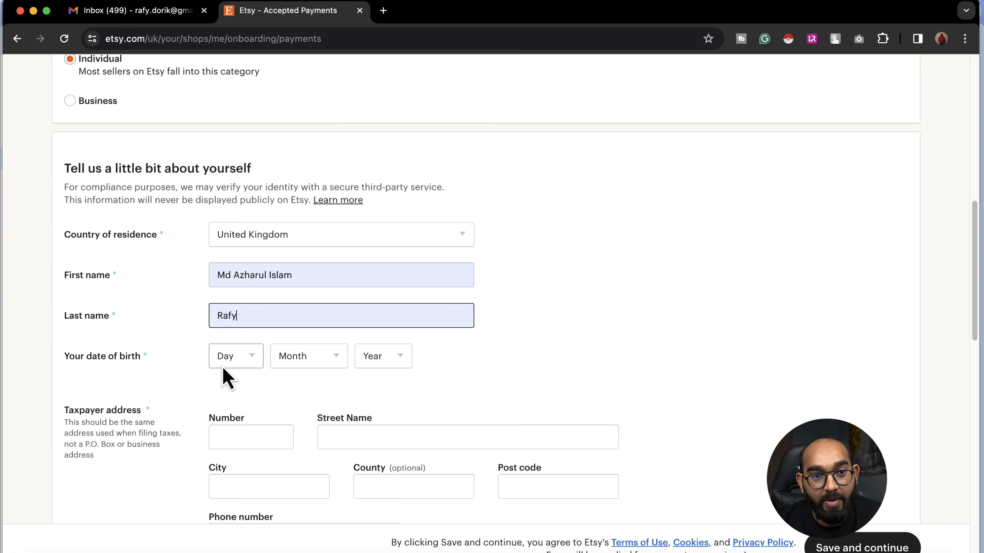
{"action": "left_click", "coordinate": [258, 357]}
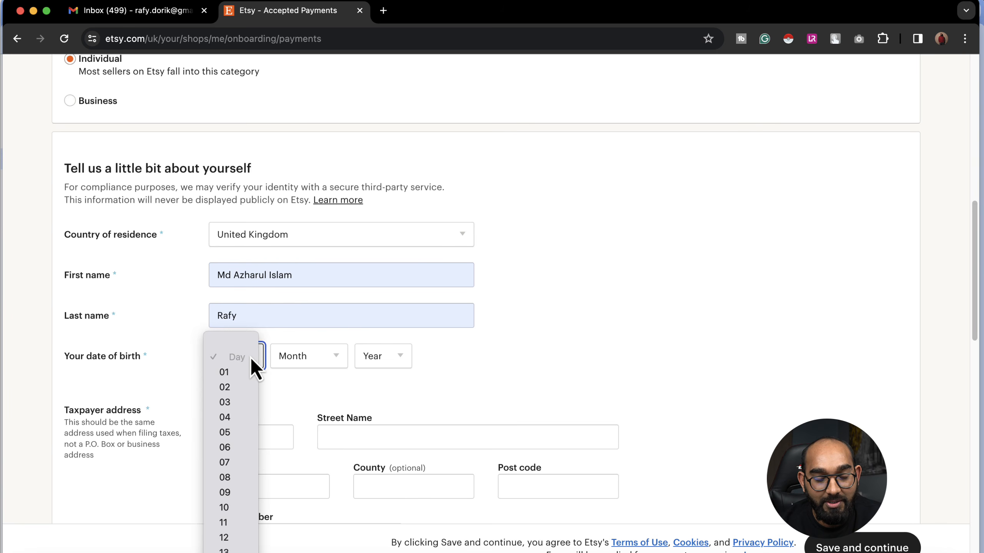
{"action": "scroll", "coordinate": [253, 364], "scroll_direction": "down", "scroll_amount": 5}
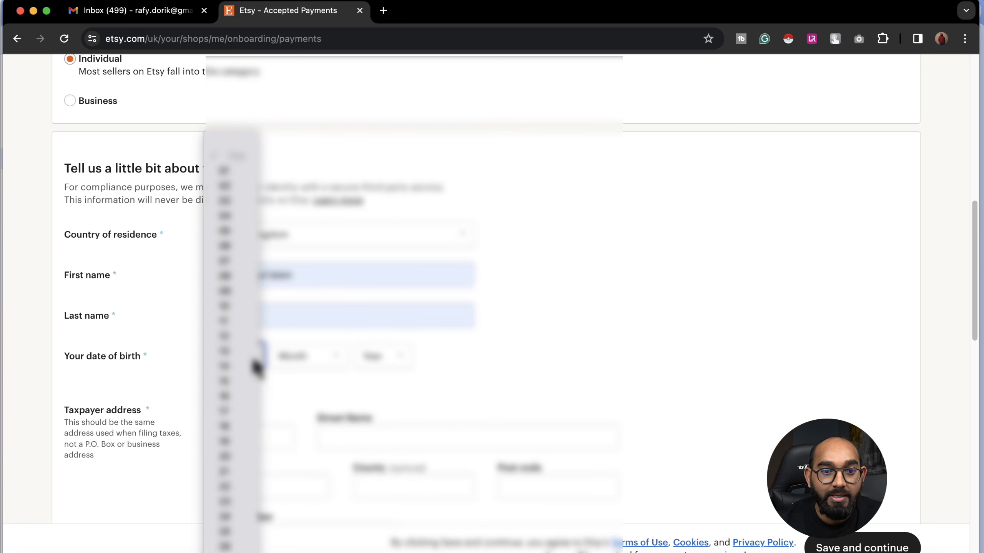
{"action": "left_click", "coordinate": [252, 365]}
{"action": "left_click", "coordinate": [297, 370]}
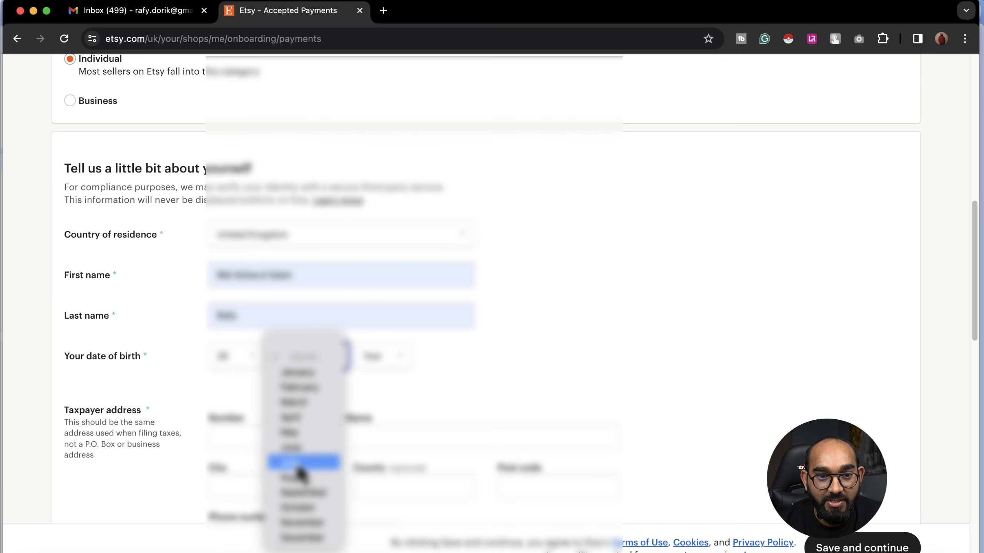
{"action": "left_click", "coordinate": [307, 461]}
{"action": "left_click", "coordinate": [379, 371]}
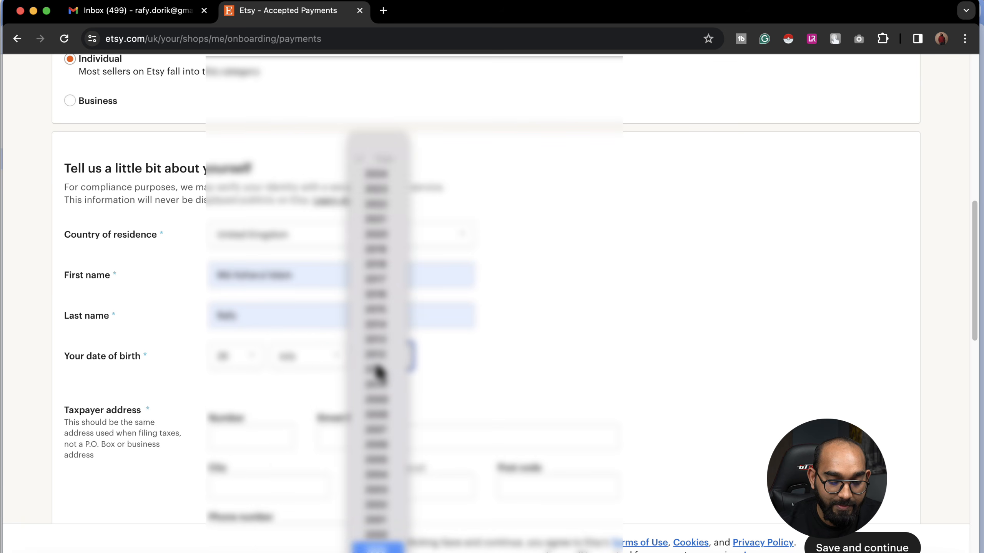
{"action": "scroll", "coordinate": [378, 372], "scroll_direction": "up", "scroll_amount": 5}
{"action": "left_click", "coordinate": [378, 372]}
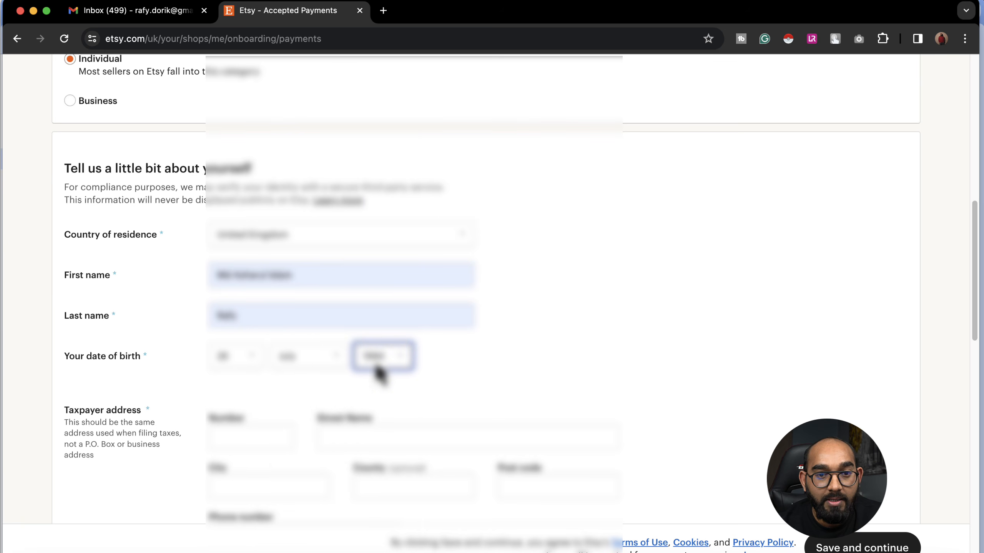
{"action": "left_click", "coordinate": [478, 373]}
Step: Type the taxpayer's house number, street name and city
{"action": "scroll", "coordinate": [170, 390], "scroll_direction": "down", "scroll_amount": 3}
{"action": "scroll", "coordinate": [128, 316], "scroll_direction": "down", "scroll_amount": 3}
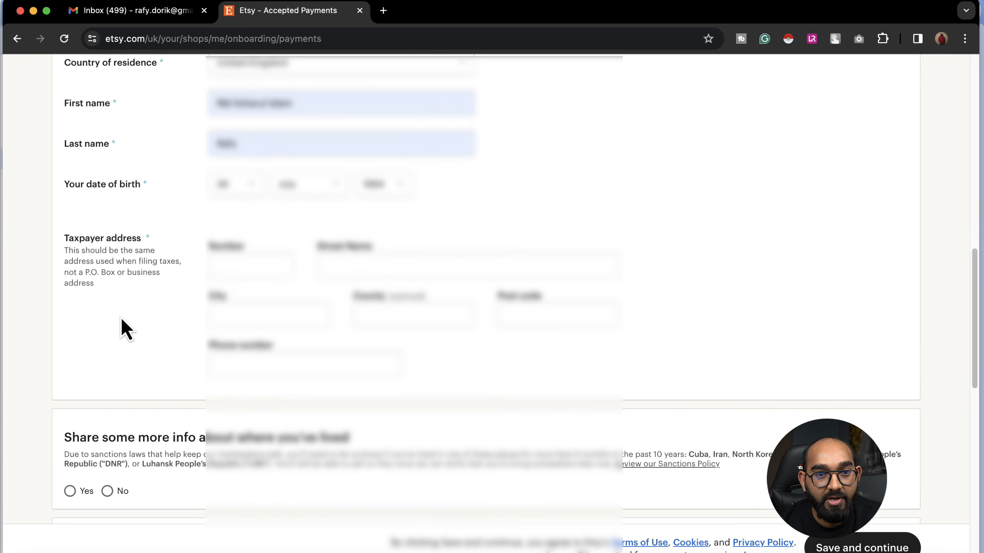
{"action": "left_click", "coordinate": [244, 201]}
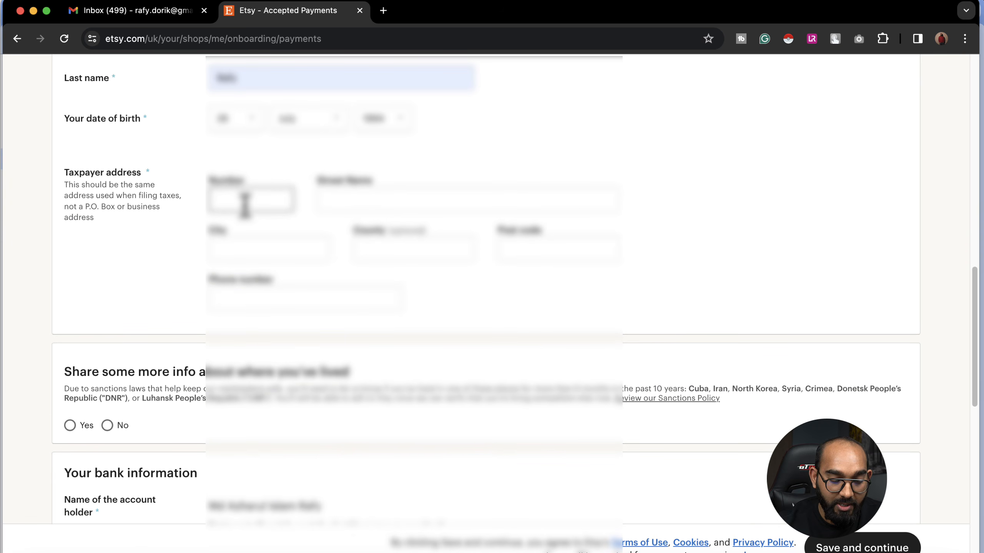
{"action": "key", "text": "Tab"}
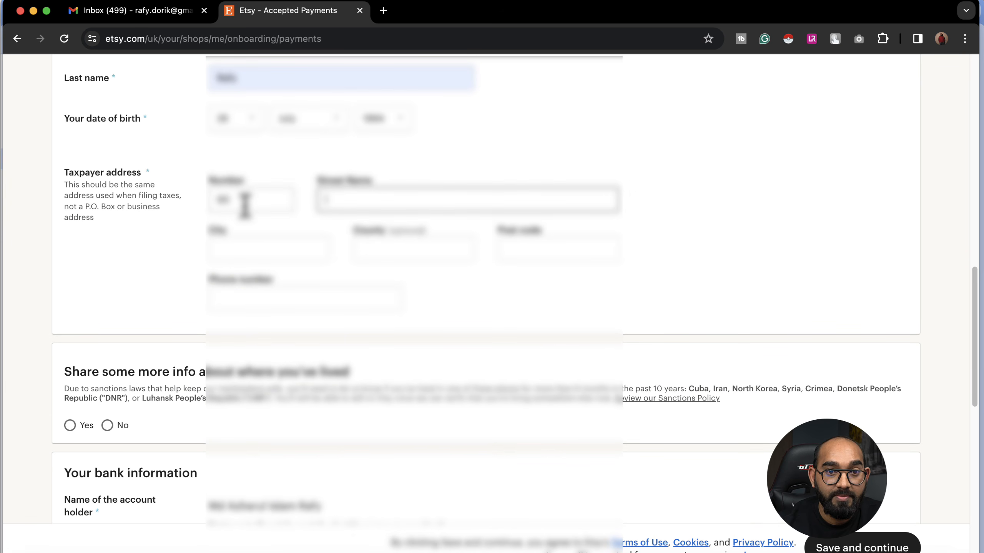
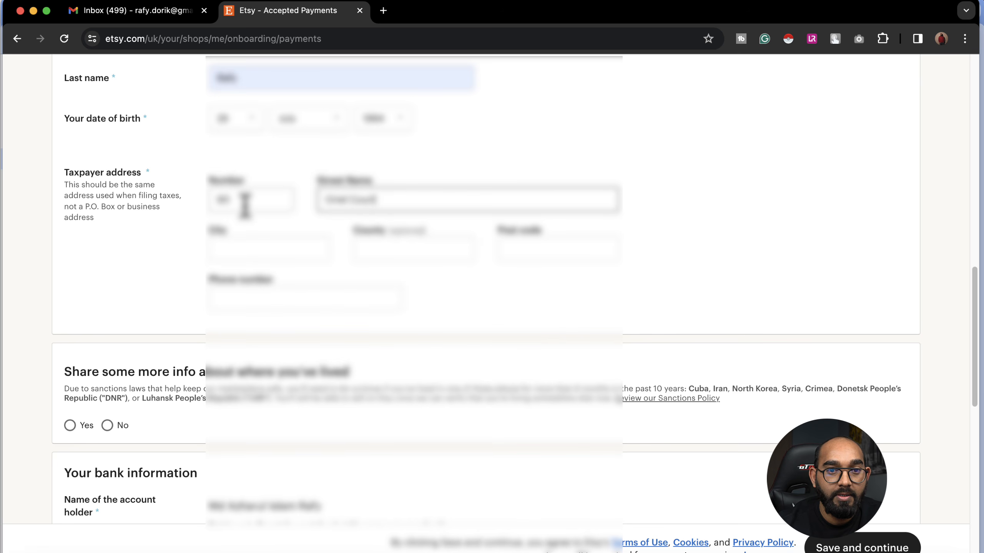
{"action": "left_click", "coordinate": [224, 247]}
{"action": "type", "text": "Der"}
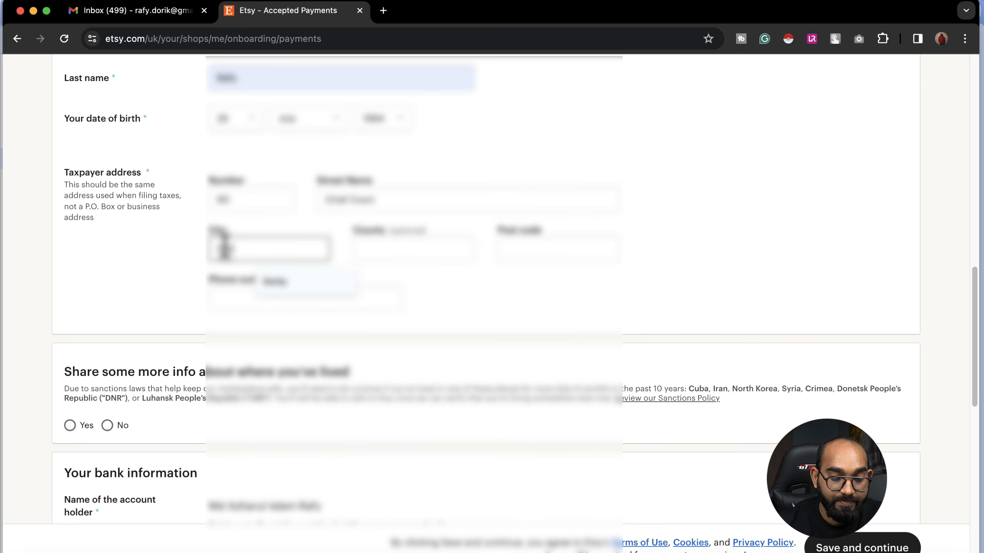
{"action": "type", "text": "by"}
Step: Fill the post code and phone number from the saved autofill suggestions
{"action": "left_click", "coordinate": [540, 248]}
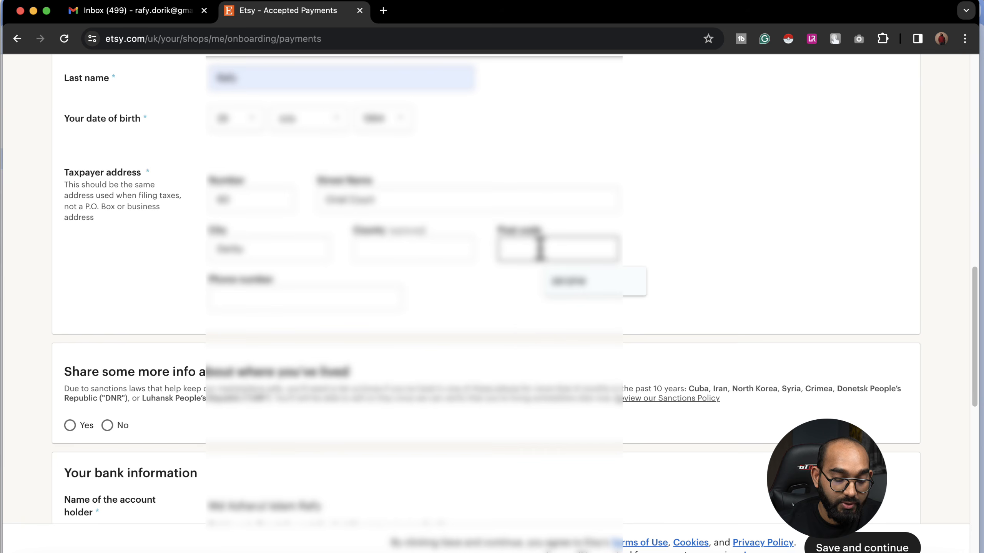
{"action": "left_click", "coordinate": [567, 285]}
{"action": "left_click", "coordinate": [315, 304]}
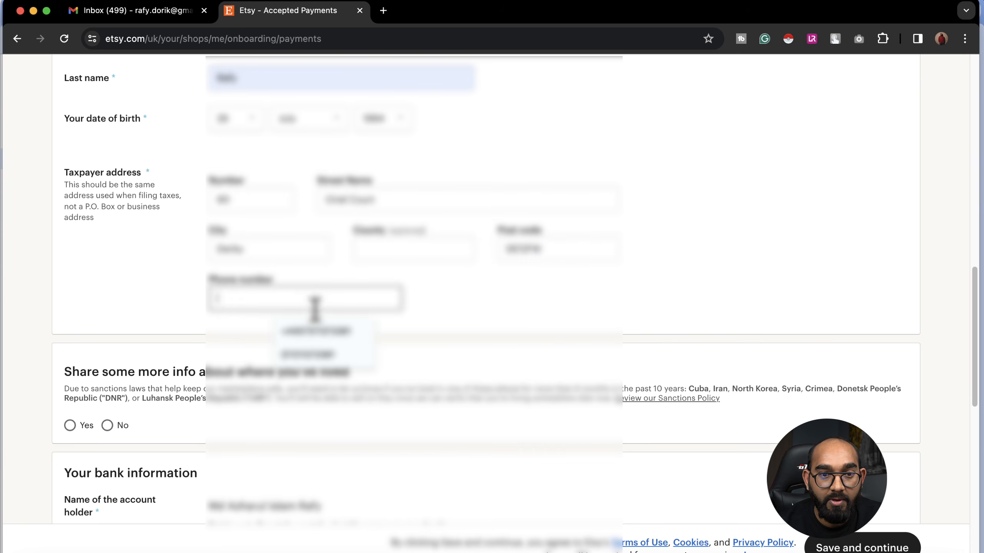
{"action": "left_click", "coordinate": [323, 356]}
Step: Answer No to the sanctioned-places question and point out the account holder's name
{"action": "scroll", "coordinate": [397, 333], "scroll_direction": "down", "scroll_amount": 7}
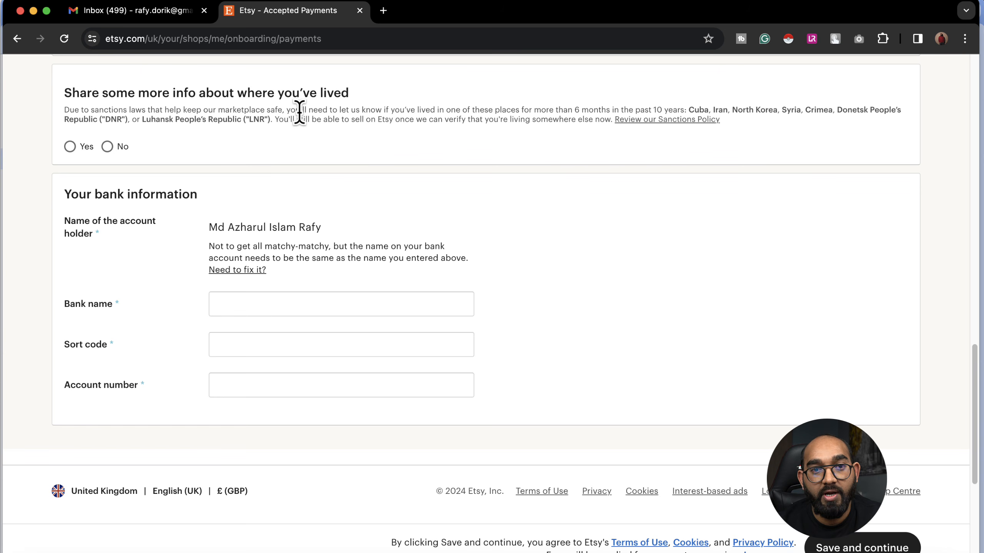
{"action": "left_click", "coordinate": [124, 146]}
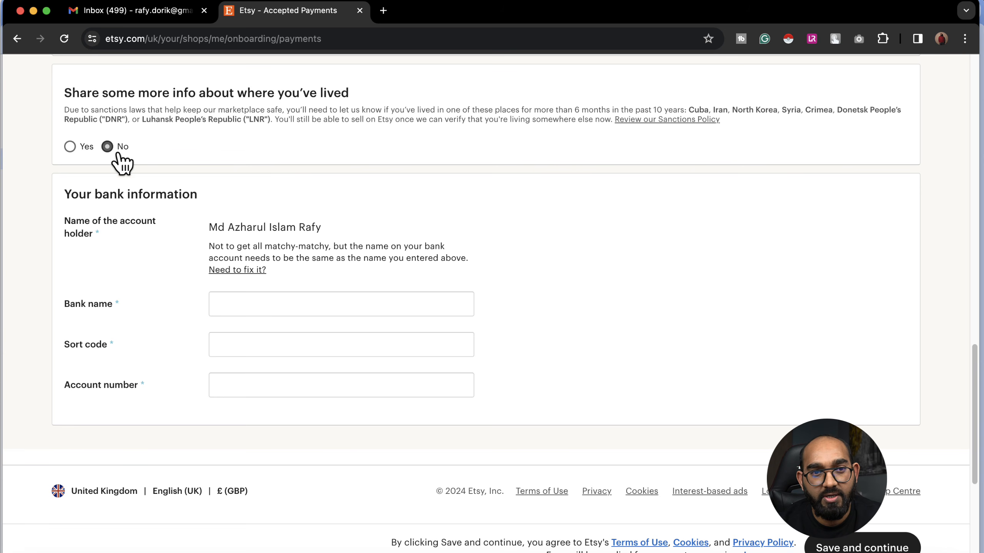
{"action": "scroll", "coordinate": [141, 206], "scroll_direction": "down", "scroll_amount": 1}
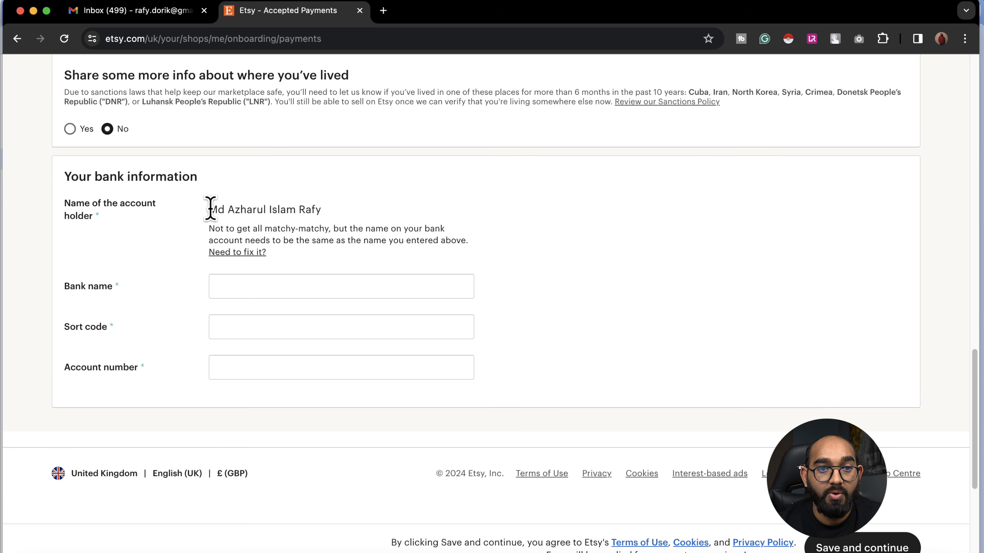
{"action": "left_click_drag", "start_coordinate": [210, 210], "coordinate": [315, 209]}
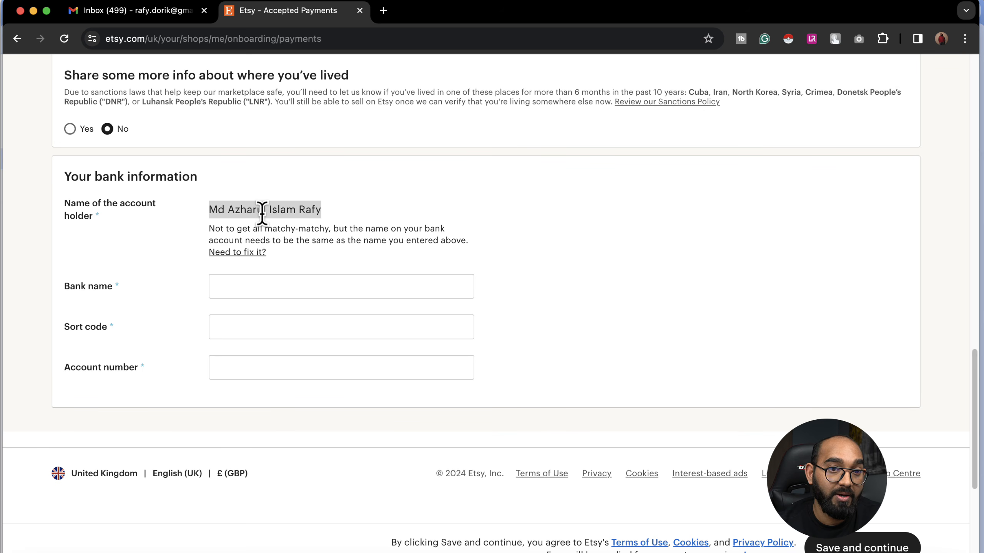
Step: Enter bank name LLOYDS Bank, the sort code and account number, then save
{"action": "left_click", "coordinate": [246, 288]}
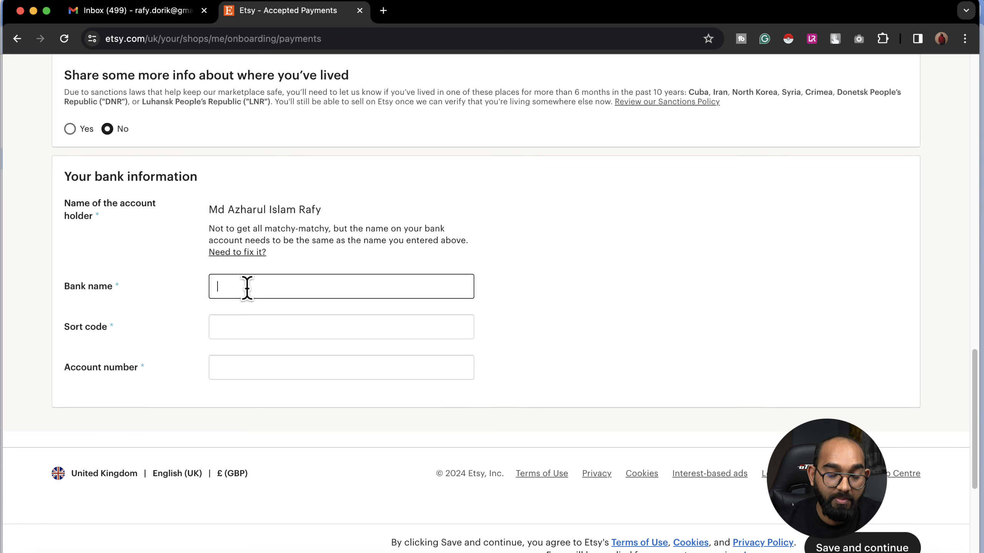
{"action": "type", "text": "LLOY"}
{"action": "type", "text": "DS Bank"}
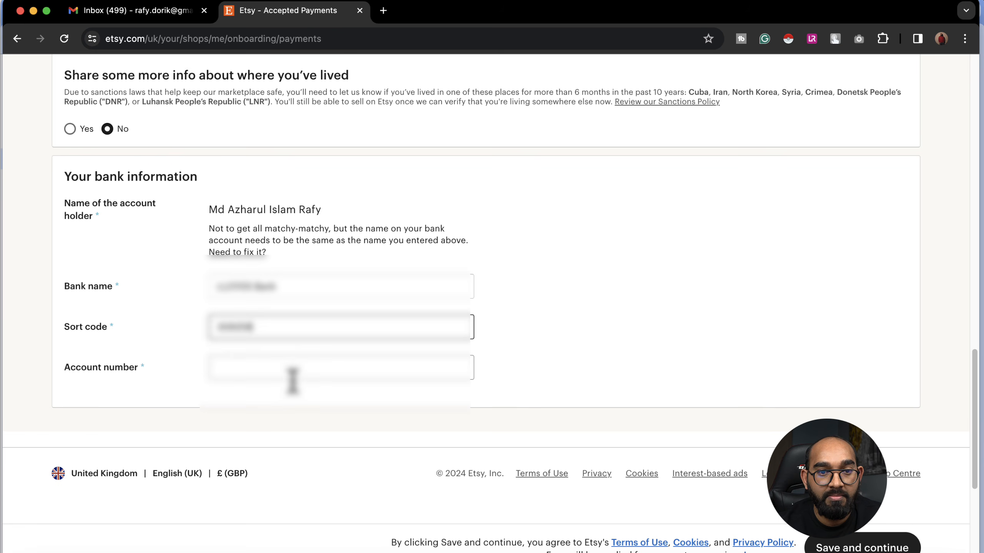
{"action": "left_click", "coordinate": [293, 368]}
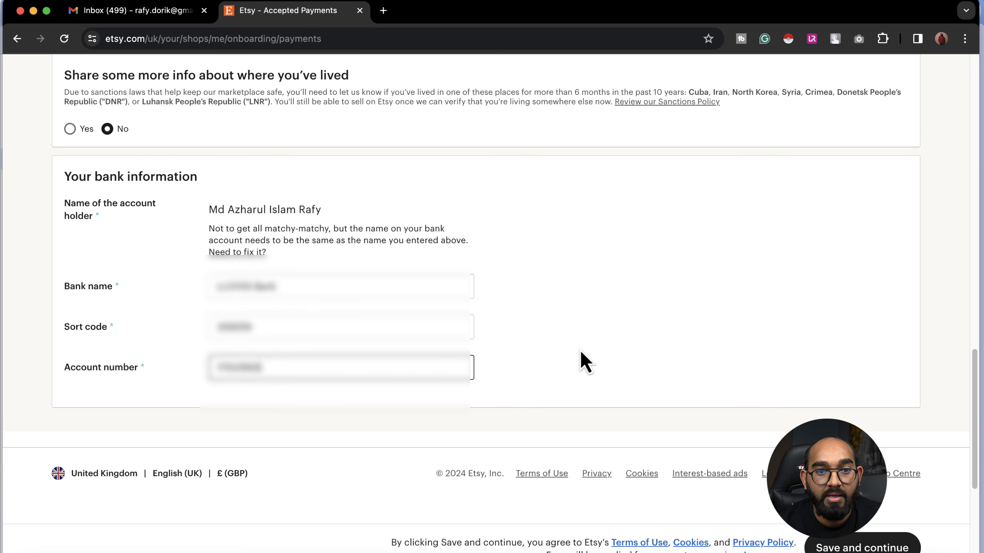
{"action": "left_click", "coordinate": [649, 344]}
{"action": "scroll", "coordinate": [721, 361], "scroll_direction": "down", "scroll_amount": 1}
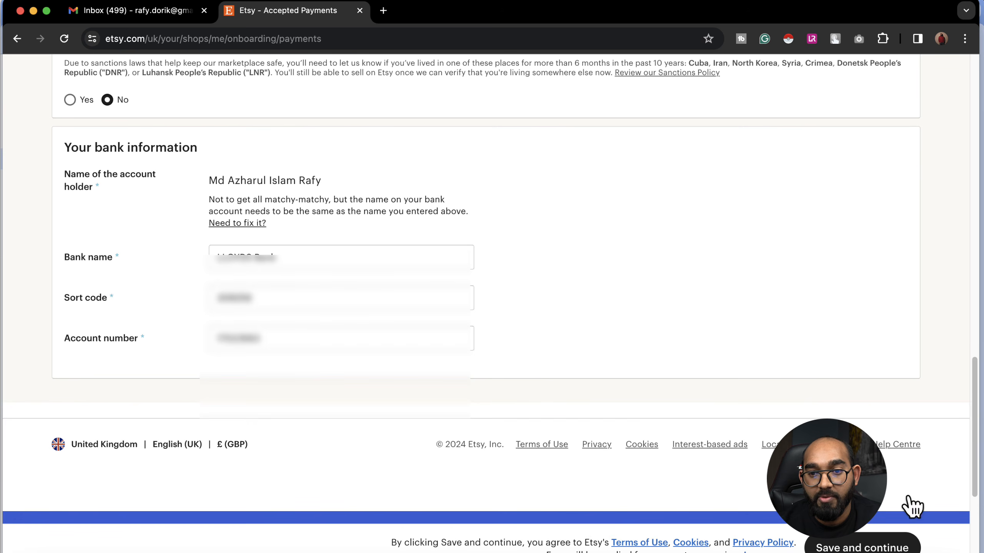
{"action": "left_click", "coordinate": [864, 548]}
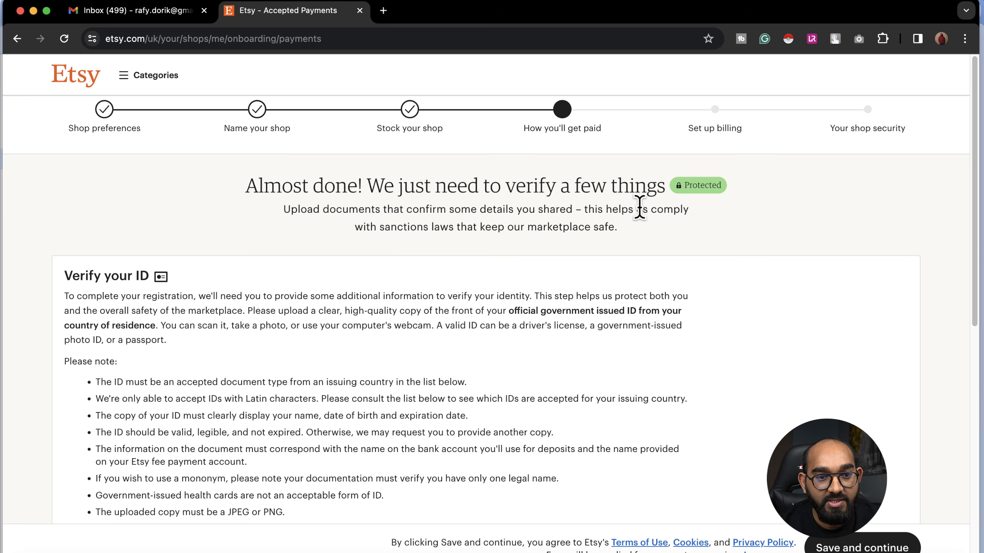
Step: Set the ID issuing country to United Kingdom and document type to Residence Permit
{"action": "scroll", "coordinate": [327, 321], "scroll_direction": "down", "scroll_amount": 2}
{"action": "scroll", "coordinate": [273, 279], "scroll_direction": "down", "scroll_amount": 3}
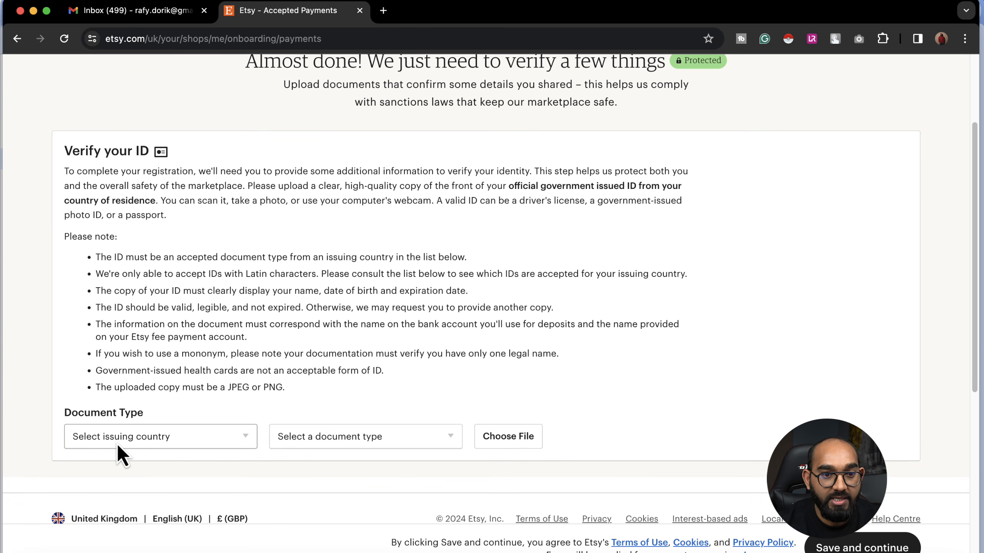
{"action": "left_click", "coordinate": [117, 443]}
{"action": "type", "text": "un"}
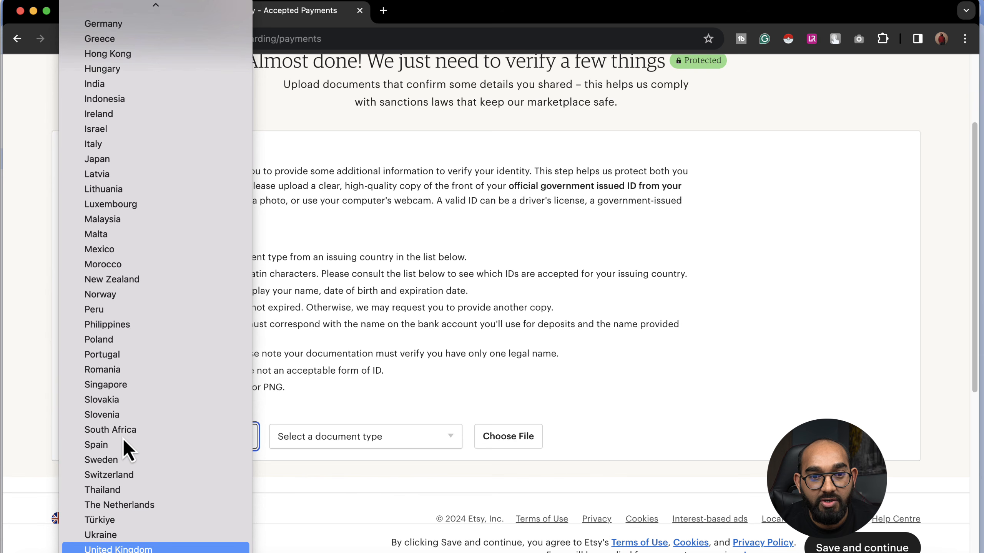
{"action": "key", "text": "Return"}
{"action": "scroll", "coordinate": [382, 375], "scroll_direction": "down", "scroll_amount": 3}
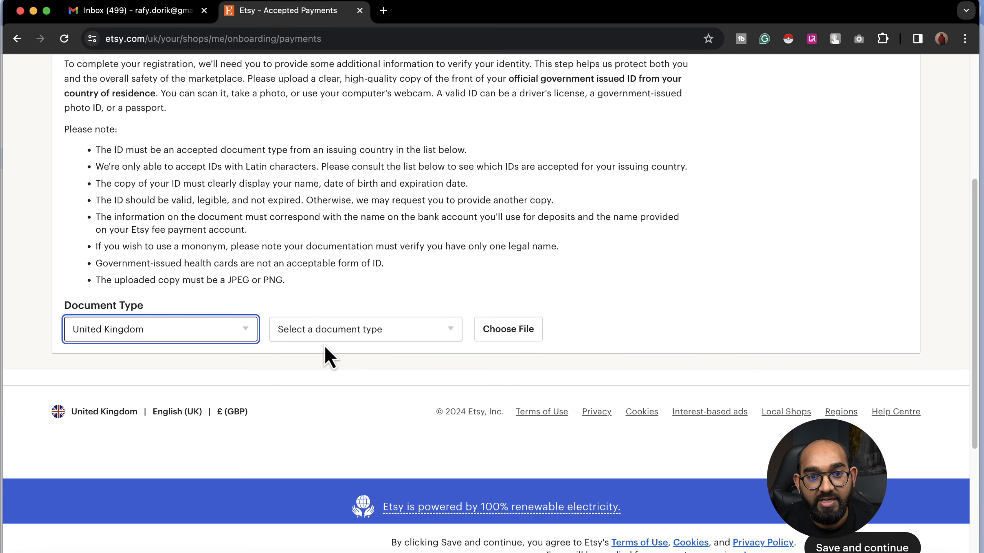
{"action": "left_click", "coordinate": [319, 335]}
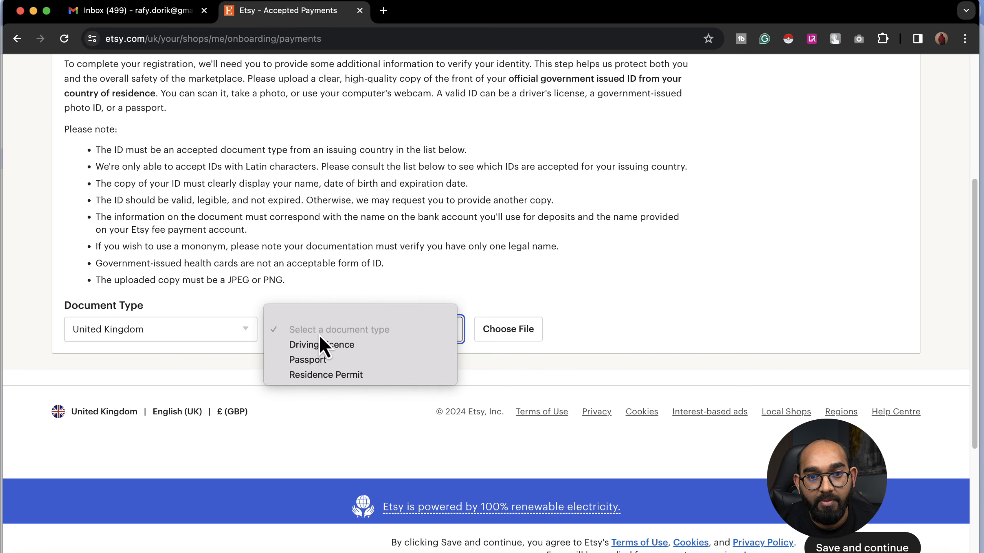
{"action": "left_click", "coordinate": [365, 375]}
Step: Upload IMG_5561.JPG as the identity document and save it
{"action": "left_click", "coordinate": [511, 336]}
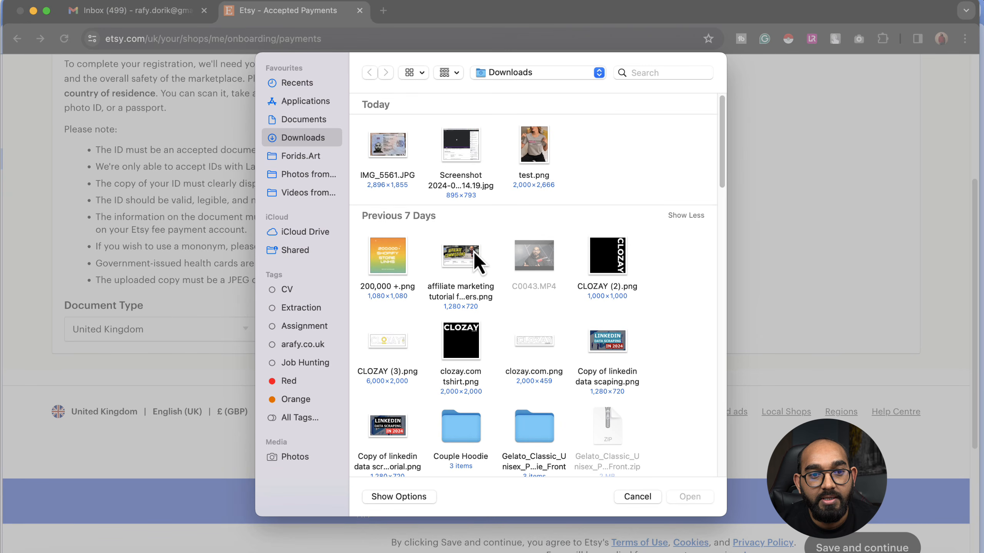
{"action": "left_click", "coordinate": [388, 156]}
{"action": "double_click", "coordinate": [387, 159]}
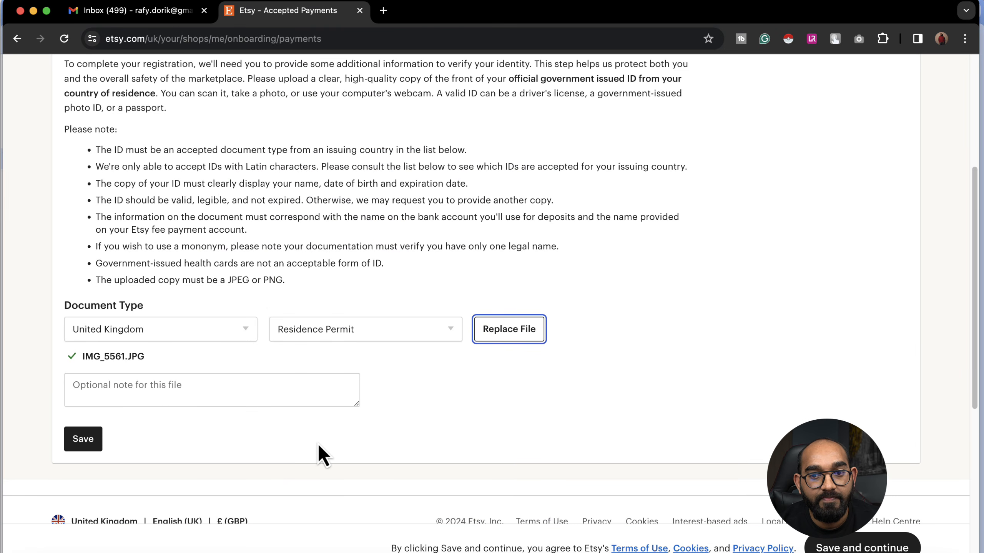
{"action": "left_click", "coordinate": [95, 444]}
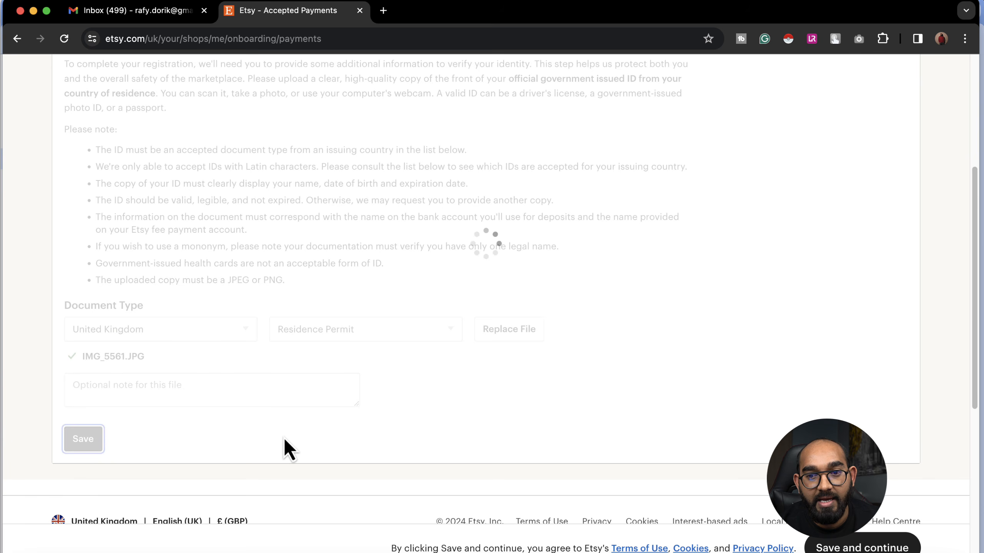
{"action": "scroll", "coordinate": [294, 430], "scroll_direction": "down", "scroll_amount": 5}
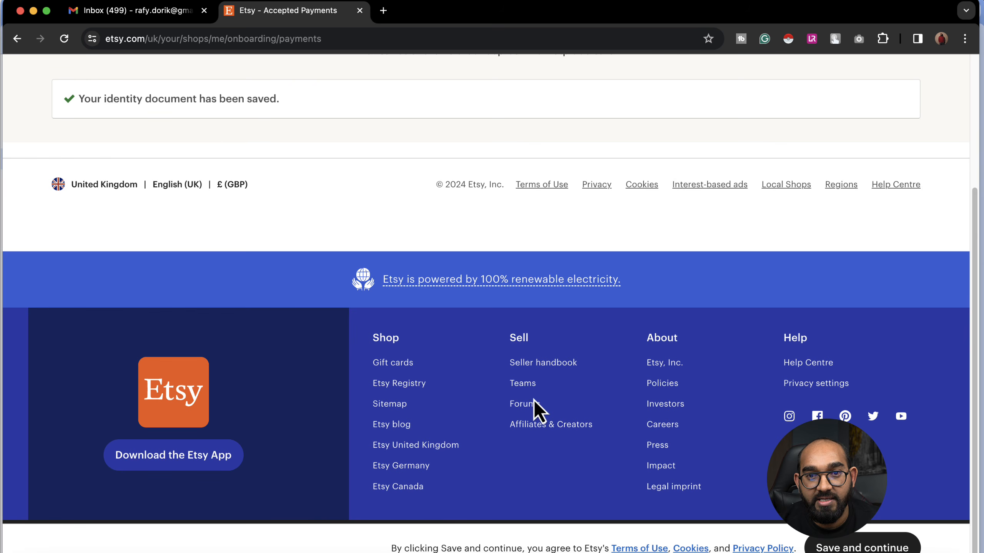
{"action": "scroll", "coordinate": [715, 332], "scroll_direction": "up", "scroll_amount": 5}
{"action": "scroll", "coordinate": [725, 362], "scroll_direction": "down", "scroll_amount": 3}
Step: Fill in the credit card and billing address details for the shop's bill and save
{"action": "left_click", "coordinate": [848, 546]}
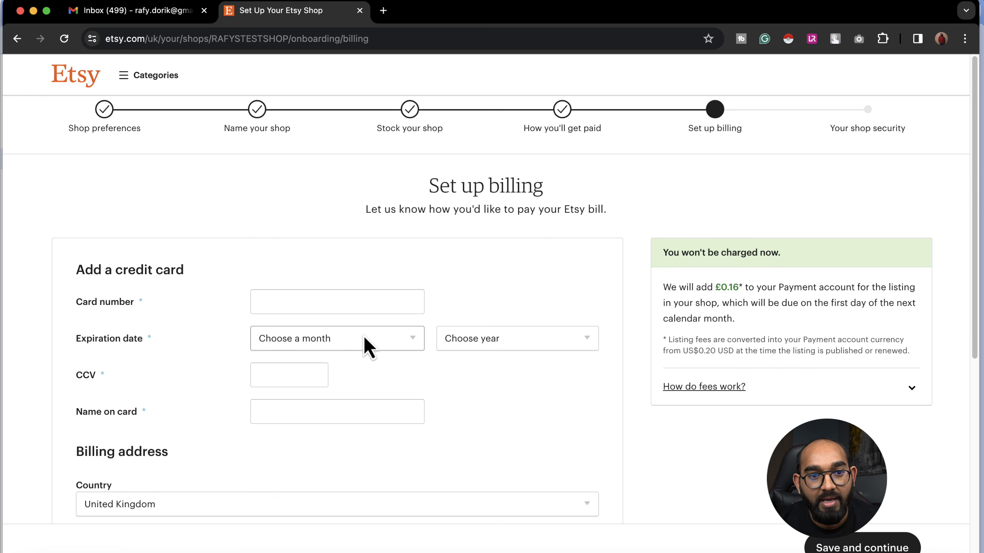
{"action": "scroll", "coordinate": [226, 302], "scroll_direction": "down", "scroll_amount": 1}
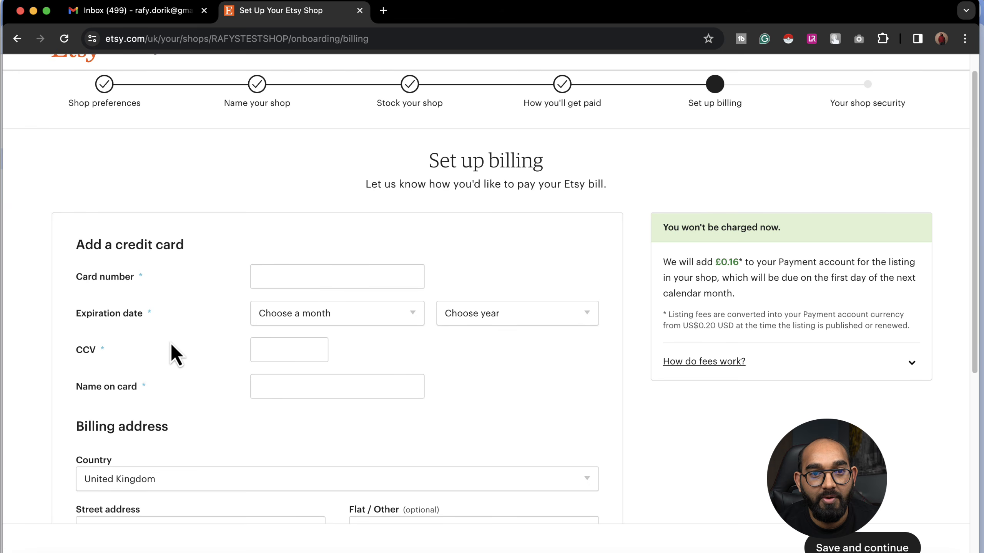
{"action": "scroll", "coordinate": [208, 362], "scroll_direction": "down", "scroll_amount": 5}
{"action": "scroll", "coordinate": [242, 352], "scroll_direction": "up", "scroll_amount": 2}
{"action": "left_click", "coordinate": [290, 159]}
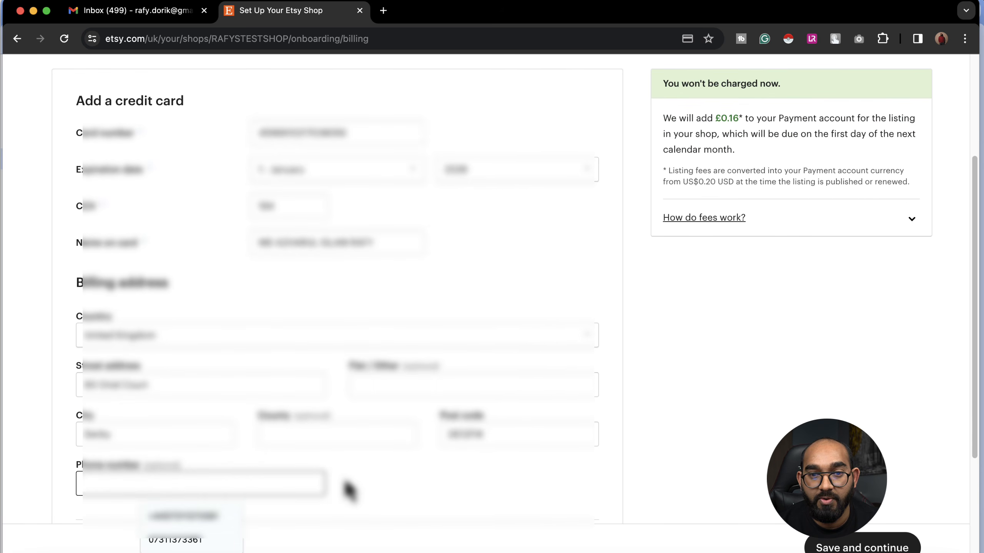
{"action": "left_click", "coordinate": [388, 488]}
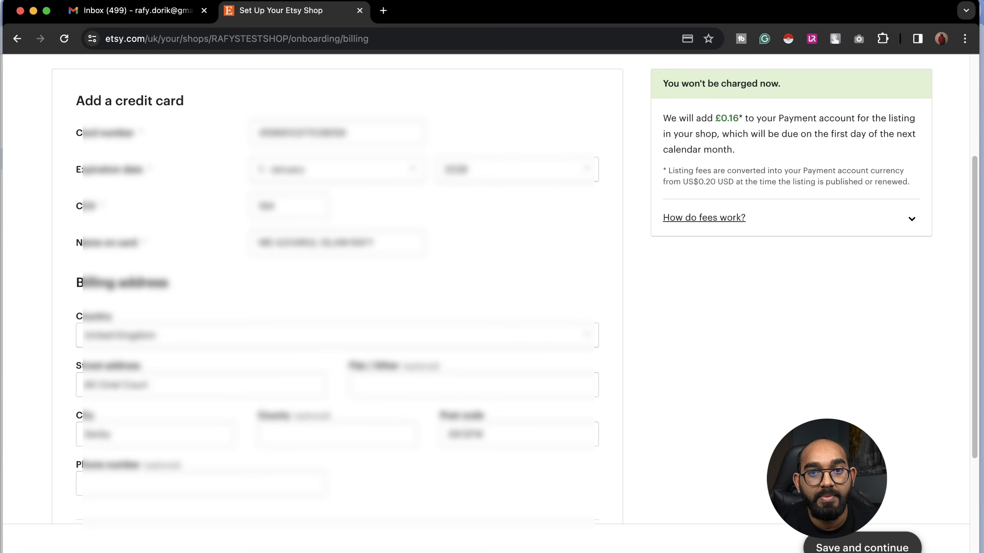
{"action": "left_click", "coordinate": [862, 547]}
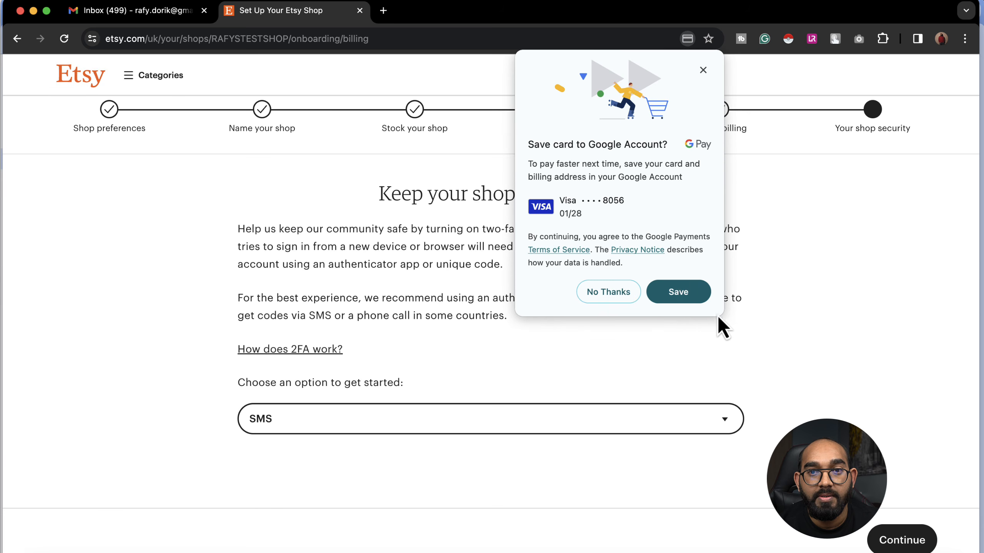
Step: Decline saving the card to Google Pay and keep SMS as the two-factor method
{"action": "left_click", "coordinate": [624, 297]}
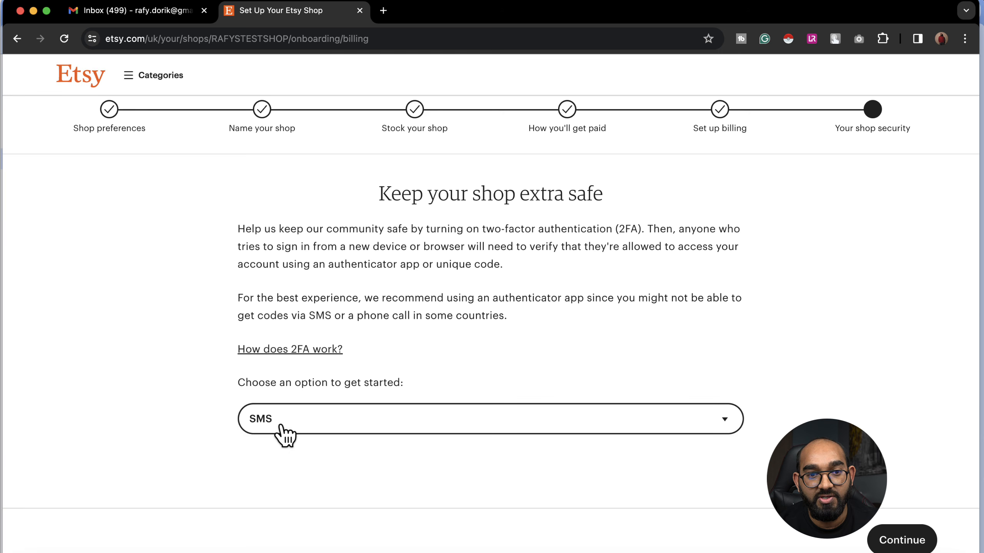
{"action": "left_click", "coordinate": [321, 429]}
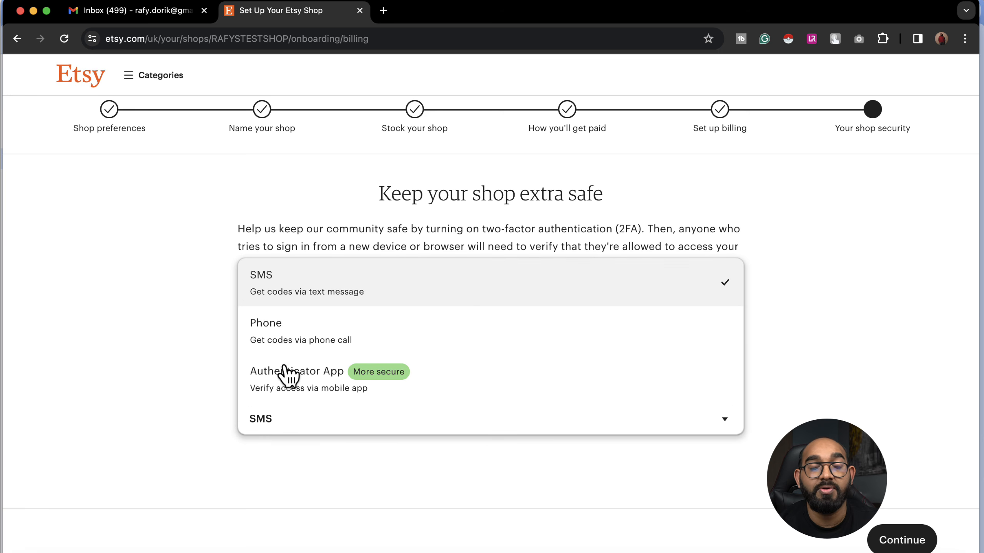
{"action": "left_click", "coordinate": [282, 285]}
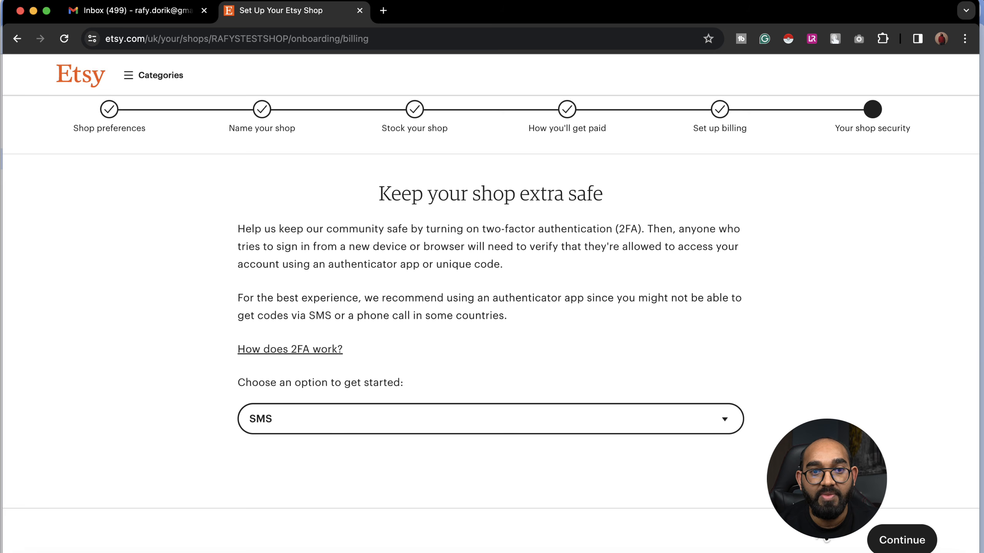
{"action": "left_click", "coordinate": [887, 540]}
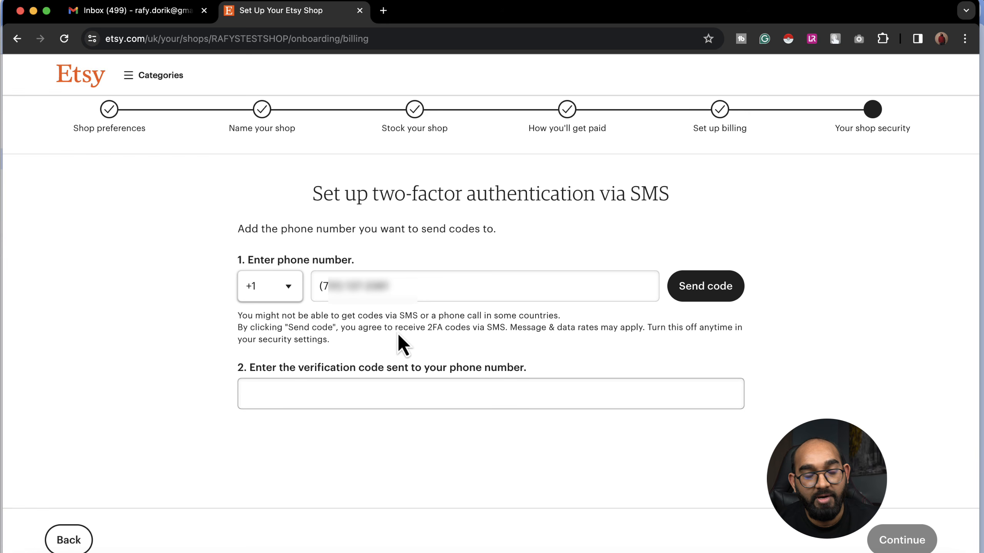
Step: Select the +44 United Kingdom country code and send the verification code
{"action": "left_click", "coordinate": [285, 293]}
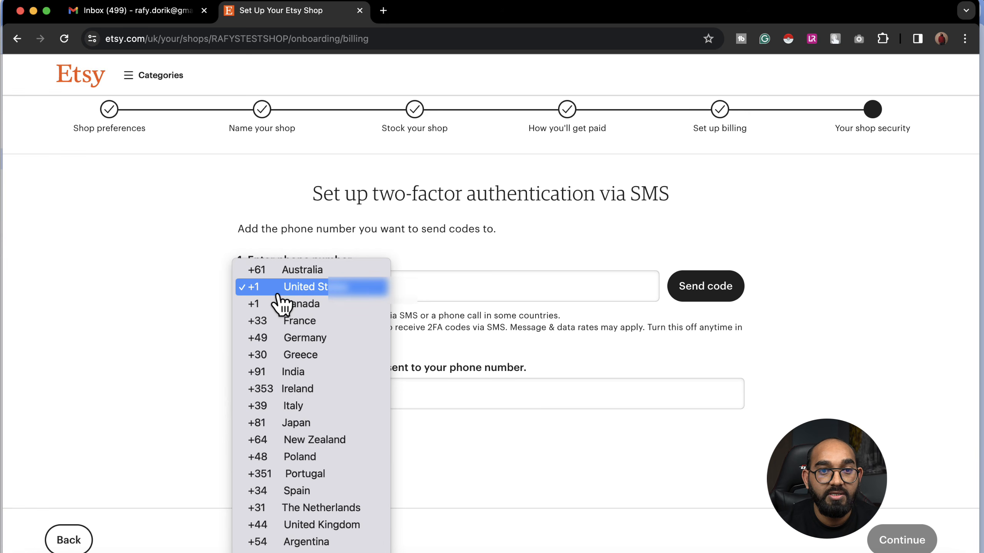
{"action": "key", "text": "b"}
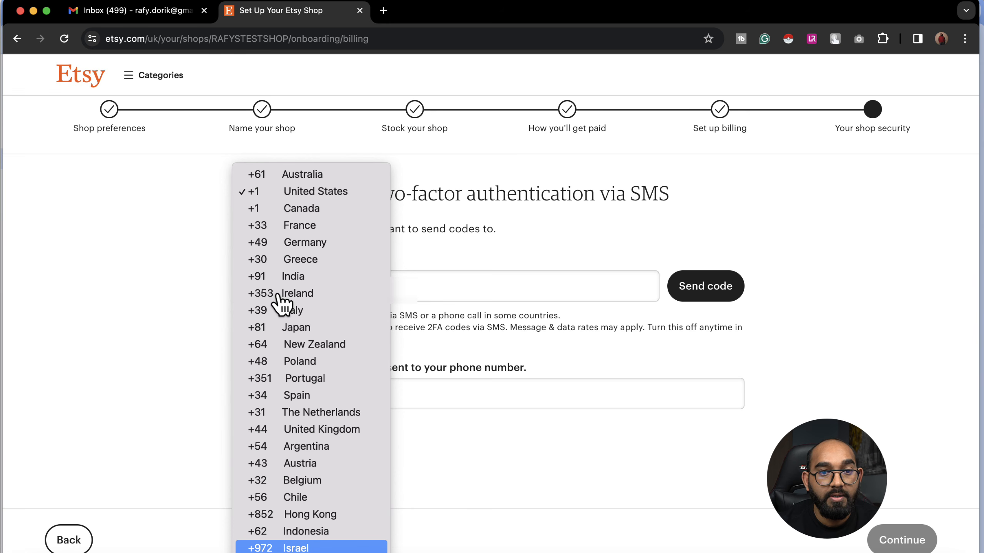
{"action": "key", "text": "Return"}
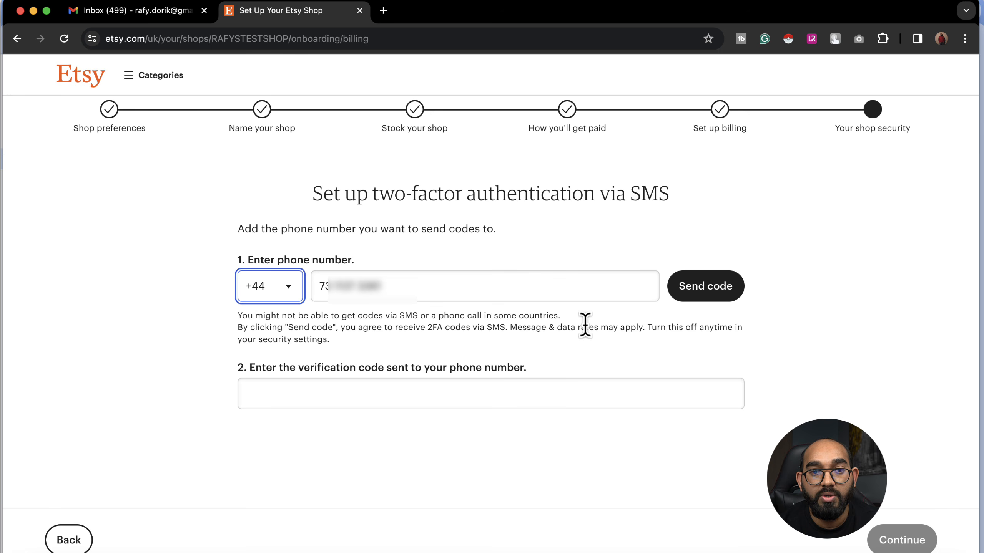
{"action": "left_click", "coordinate": [694, 297]}
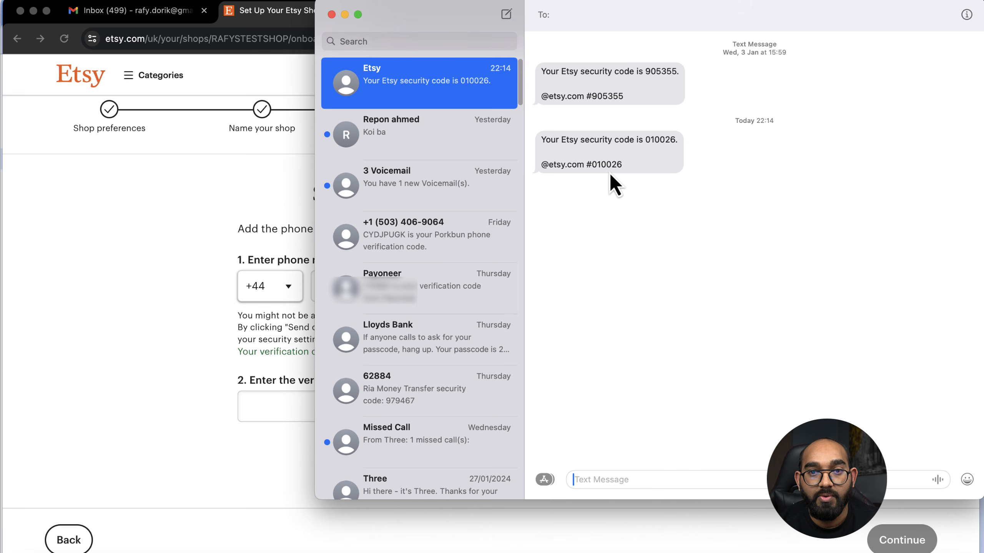
Step: Copy the latest Etsy security code from Messages and paste it into the verification field
{"action": "left_click_drag", "start_coordinate": [593, 168], "coordinate": [621, 168]}
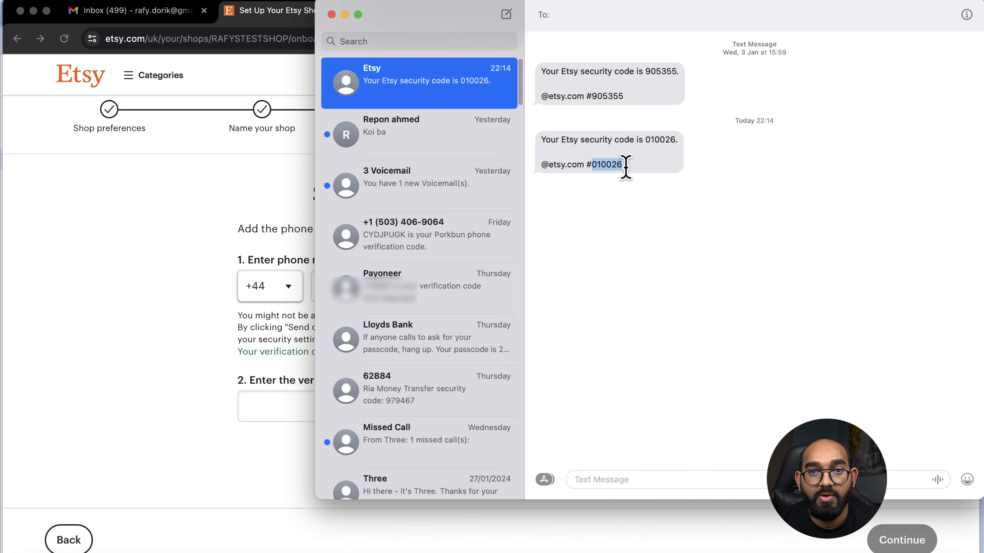
{"action": "double_click", "coordinate": [654, 140]}
{"action": "right_click", "coordinate": [658, 133]}
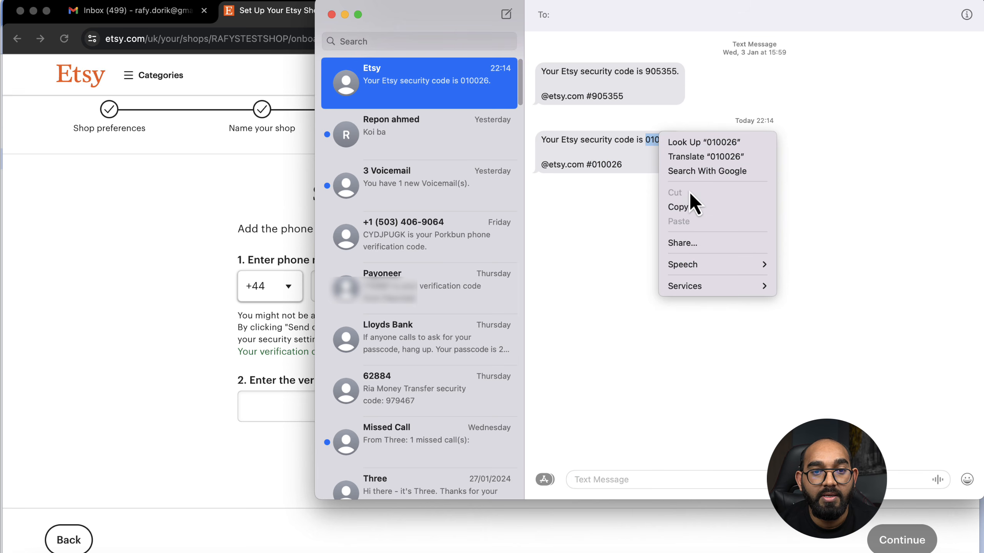
{"action": "left_click", "coordinate": [684, 206]}
{"action": "left_click", "coordinate": [238, 217]}
{"action": "left_click", "coordinate": [370, 403]}
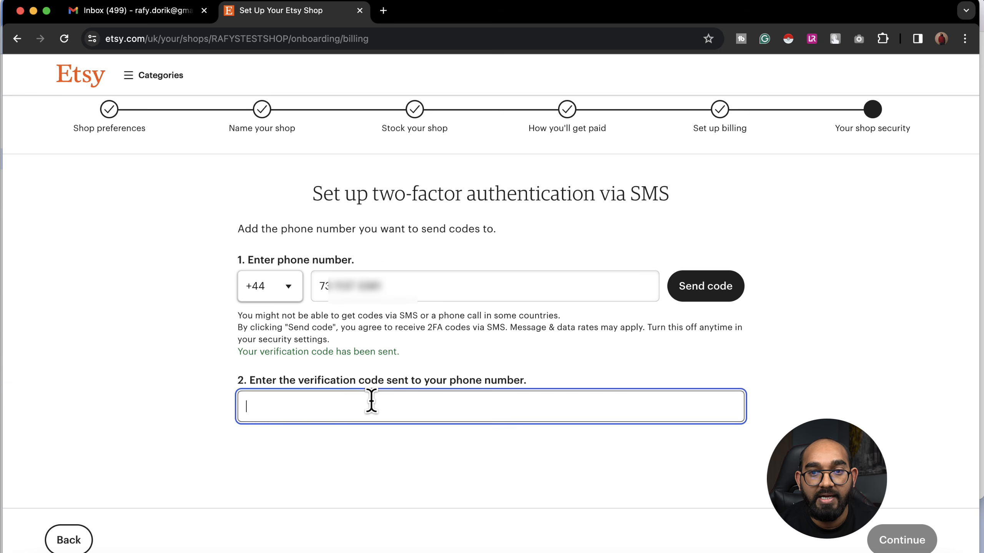
{"action": "key", "text": "super+v"}
Step: Verify the SMS code to finish two-factor setup
{"action": "left_click", "coordinate": [901, 540]}
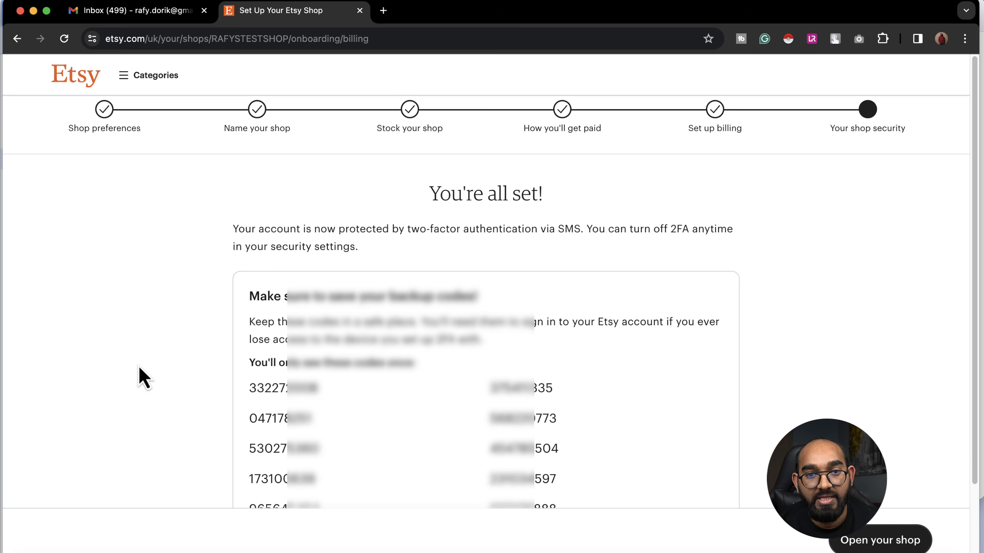
{"action": "scroll", "coordinate": [140, 368], "scroll_direction": "down", "scroll_amount": 1}
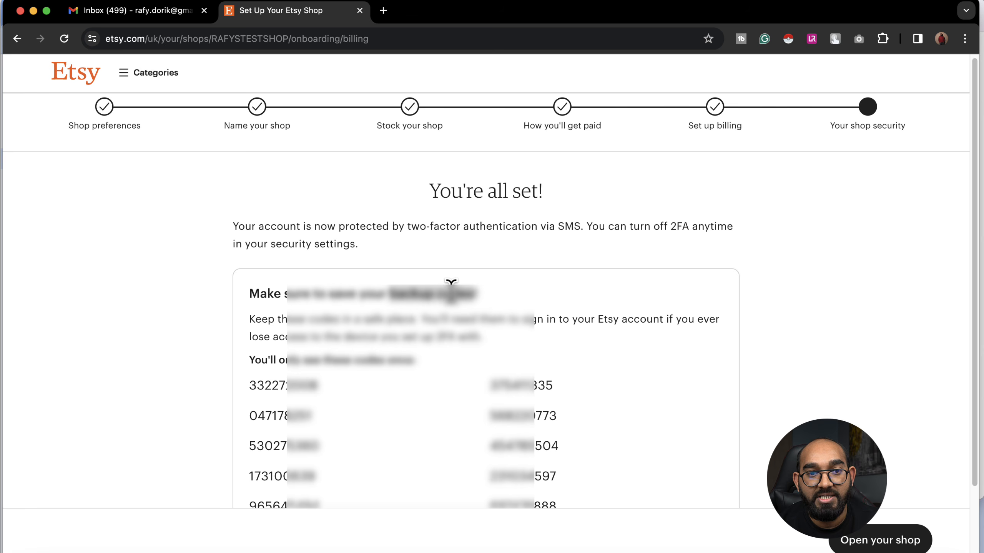
{"action": "scroll", "coordinate": [426, 367], "scroll_direction": "down", "scroll_amount": 1}
Step: Copy all of the shop's two-factor backup codes
{"action": "left_click_drag", "start_coordinate": [250, 316], "coordinate": [479, 336]}
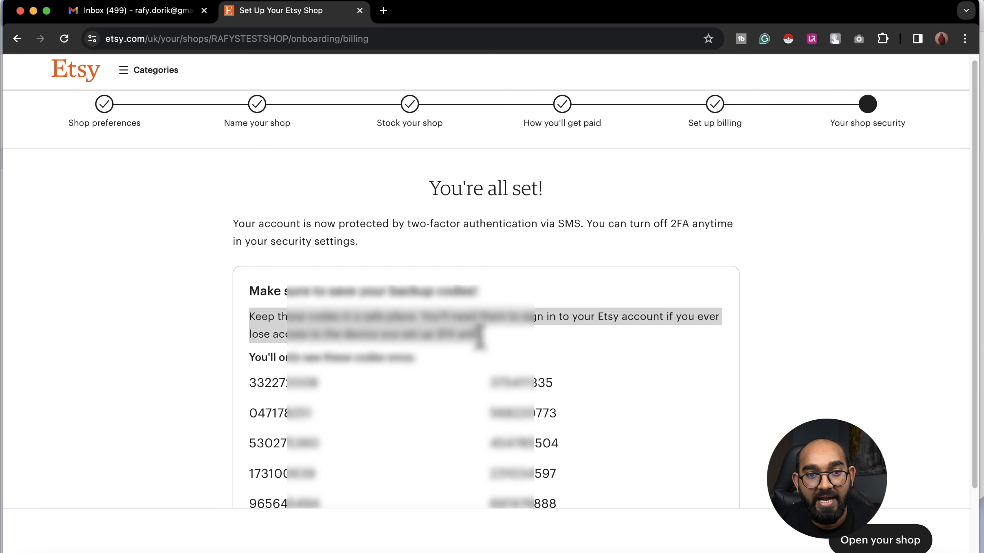
{"action": "scroll", "coordinate": [439, 374], "scroll_direction": "down", "scroll_amount": 3}
{"action": "left_click_drag", "start_coordinate": [255, 328], "coordinate": [525, 431]}
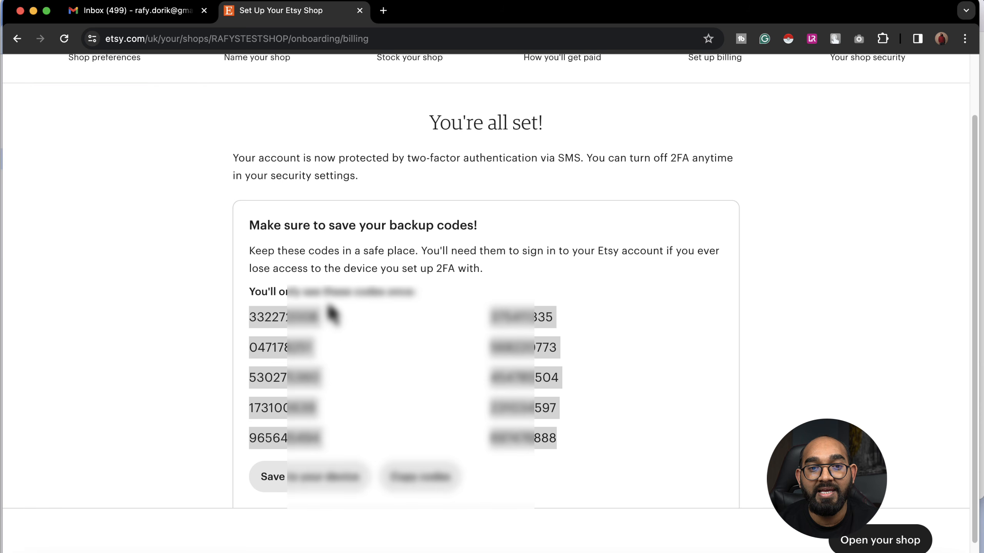
{"action": "left_click_drag", "start_coordinate": [329, 315], "coordinate": [567, 443]}
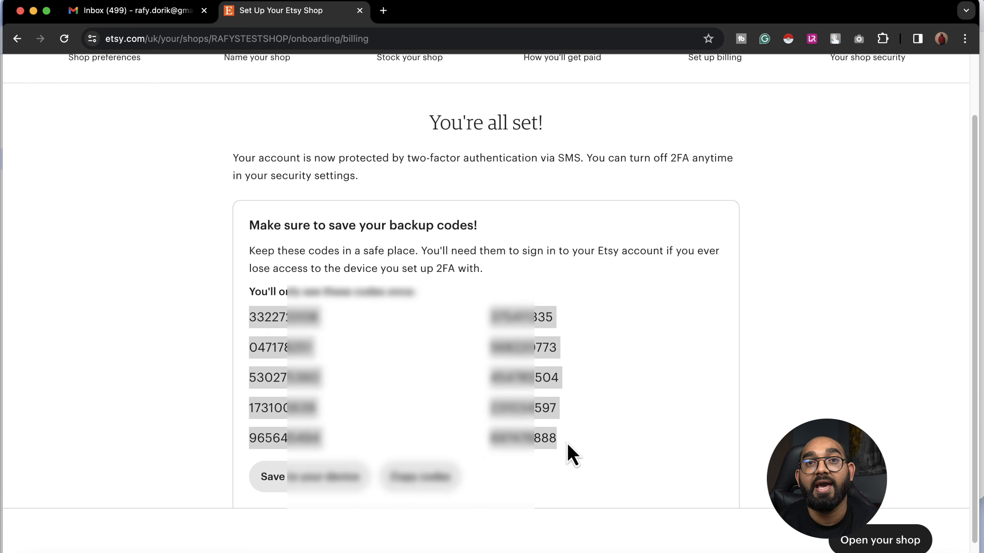
{"action": "left_click", "coordinate": [434, 371]}
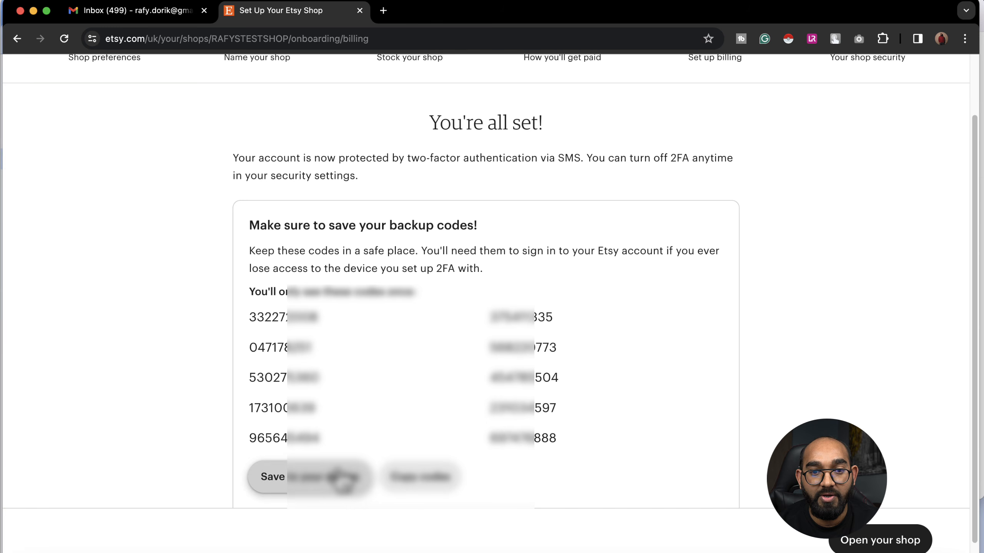
{"action": "left_click", "coordinate": [408, 484]}
{"action": "scroll", "coordinate": [466, 403], "scroll_direction": "up", "scroll_amount": 2}
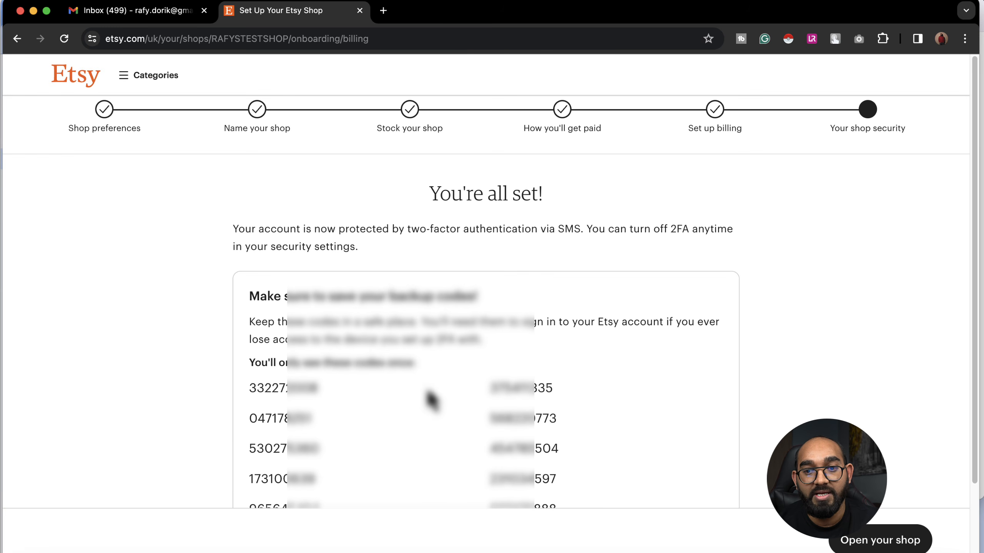
{"action": "scroll", "coordinate": [503, 432], "scroll_direction": "down", "scroll_amount": 1}
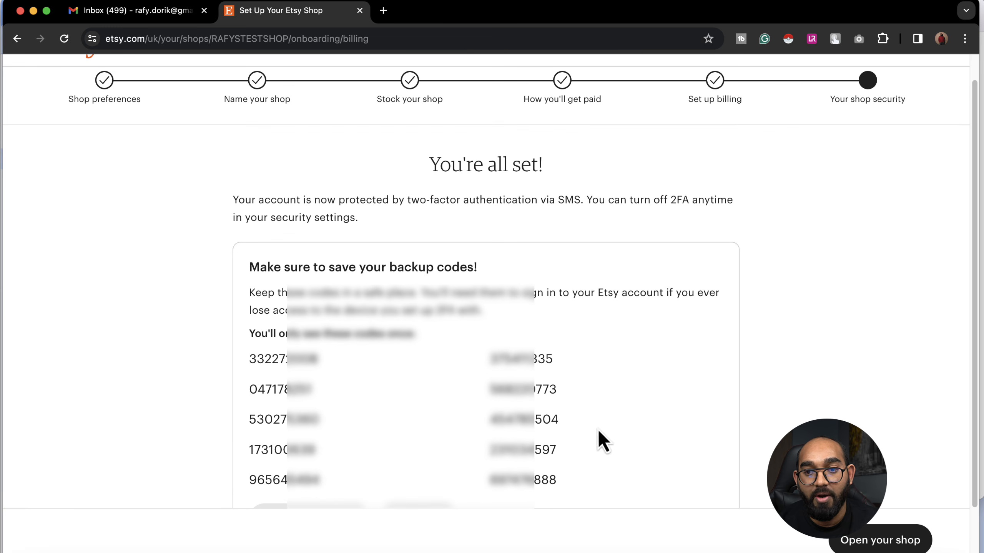
Step: Open RAFYSTESTSHOP with tips and updates opted in, reaching the Shop Dashboard
{"action": "left_click", "coordinate": [880, 547]}
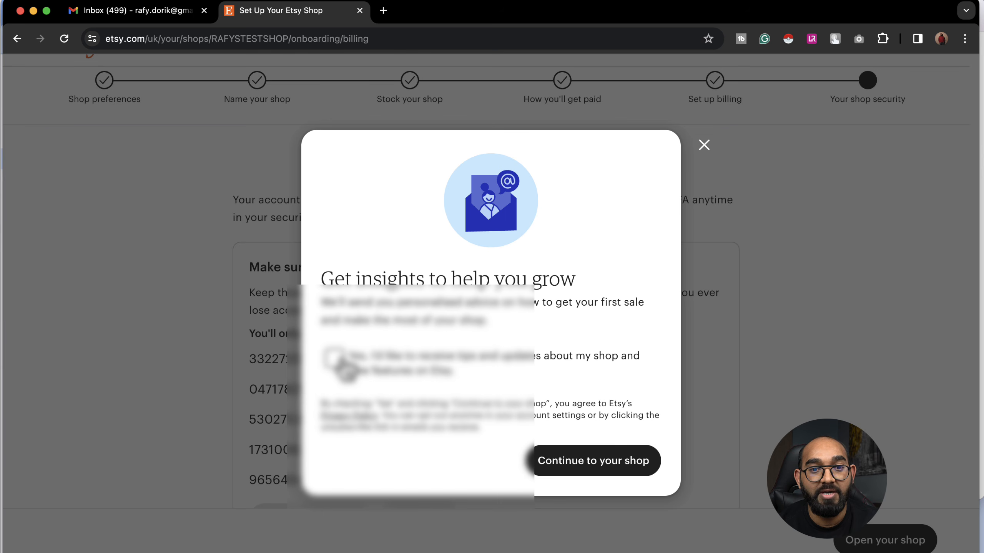
{"action": "left_click", "coordinate": [334, 360]}
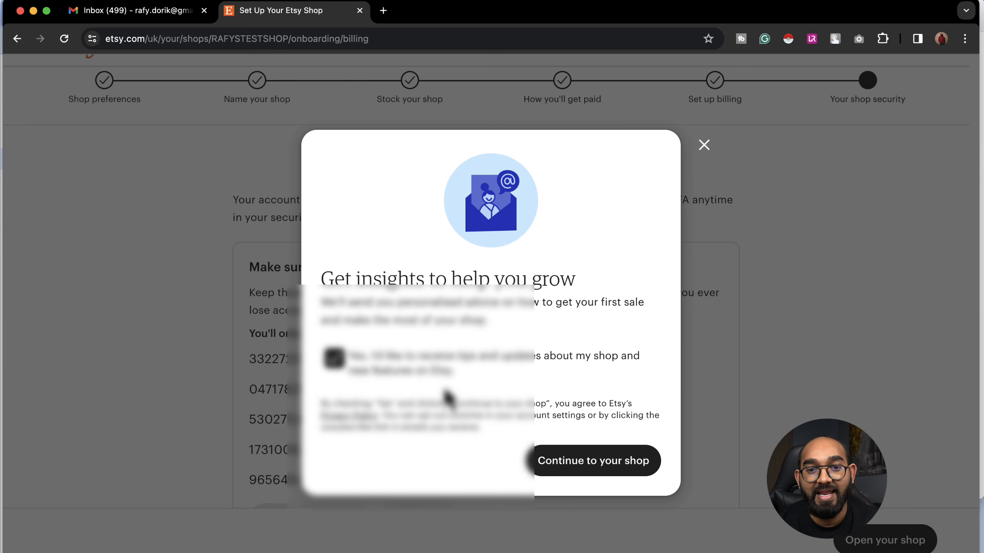
{"action": "left_click", "coordinate": [584, 478]}
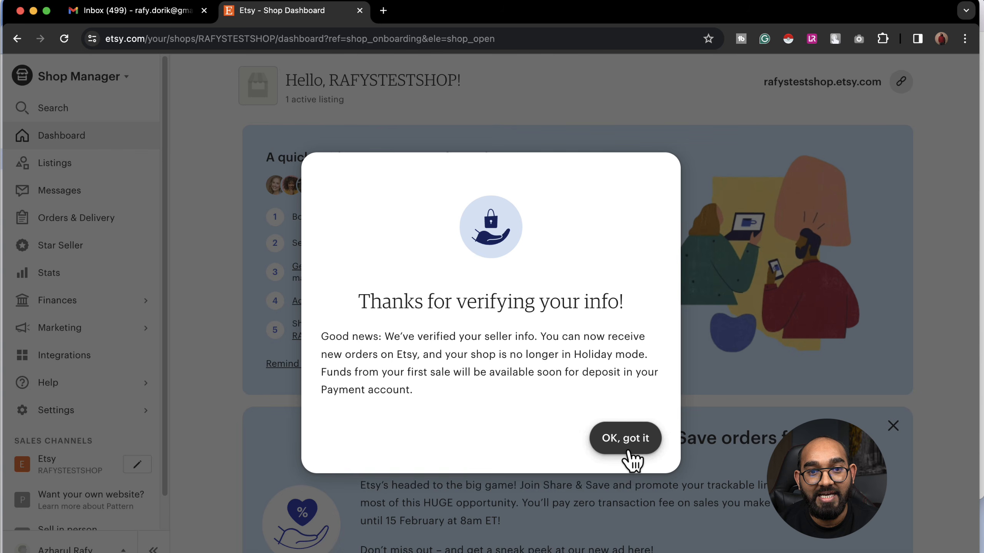
Step: Dismiss the seller verification notice and view the last 30 days of shop Stats
{"action": "left_click", "coordinate": [628, 449]}
{"action": "scroll", "coordinate": [270, 296], "scroll_direction": "down", "scroll_amount": 1}
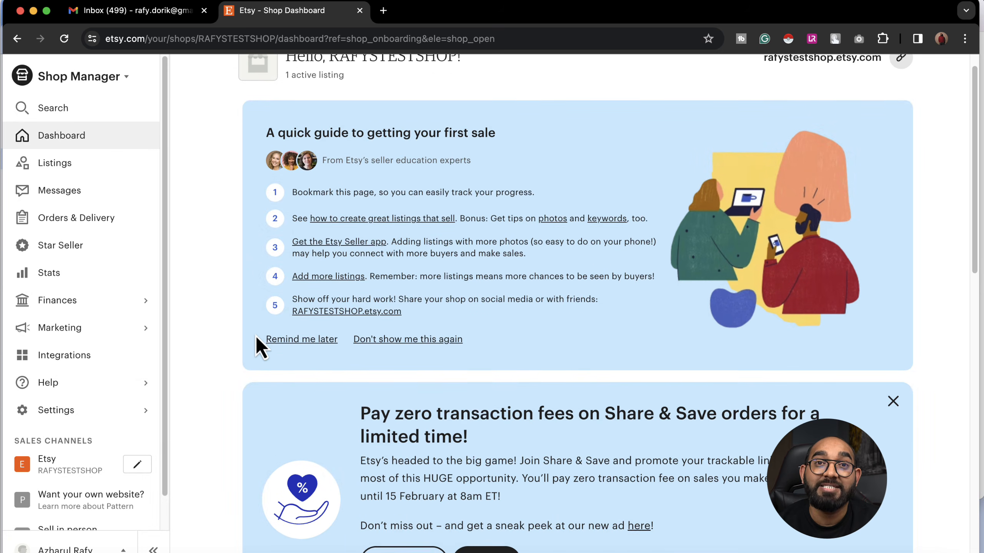
{"action": "scroll", "coordinate": [256, 335], "scroll_direction": "up", "scroll_amount": 1}
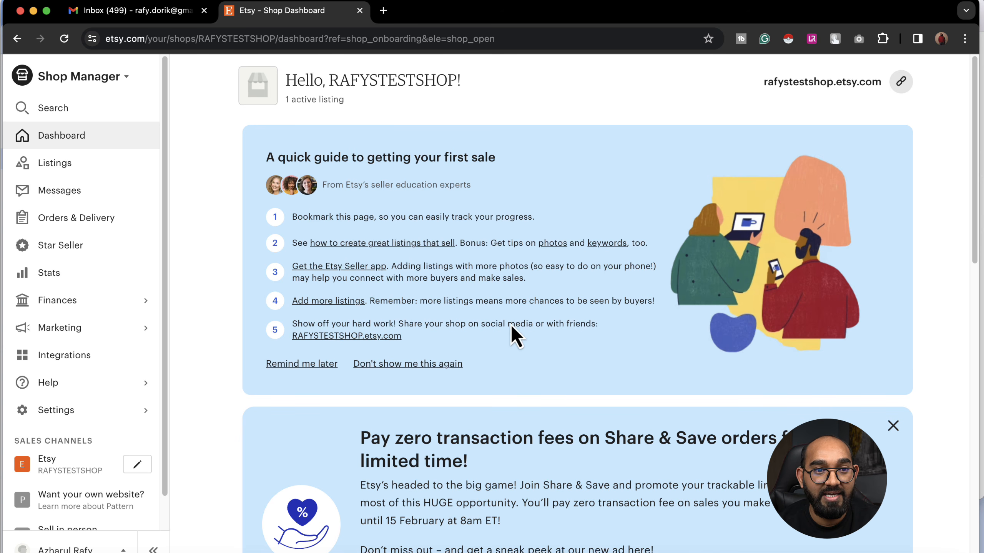
{"action": "left_click", "coordinate": [107, 272]}
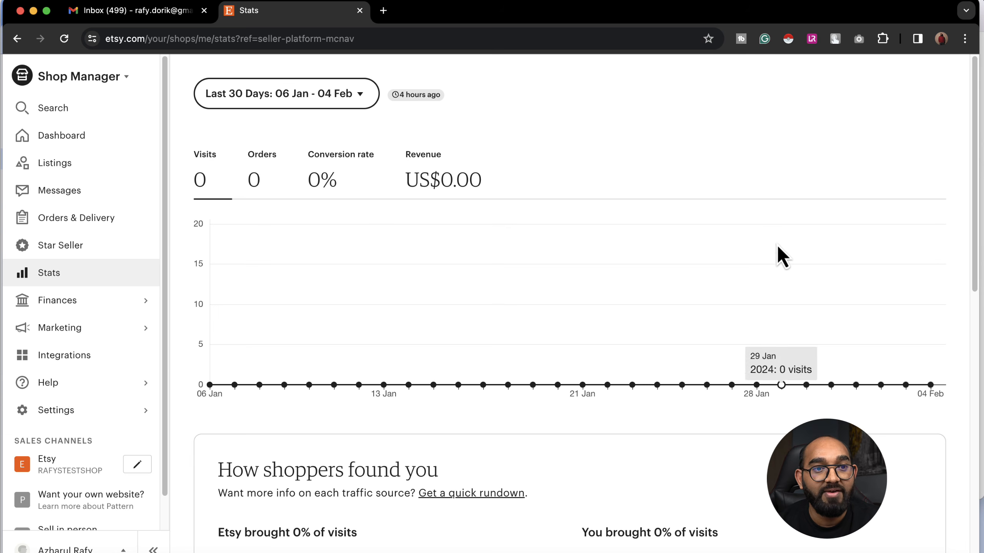
Step: Show the Listings page with the Demo Listing, closing the SKU search tip
{"action": "left_click", "coordinate": [104, 170]}
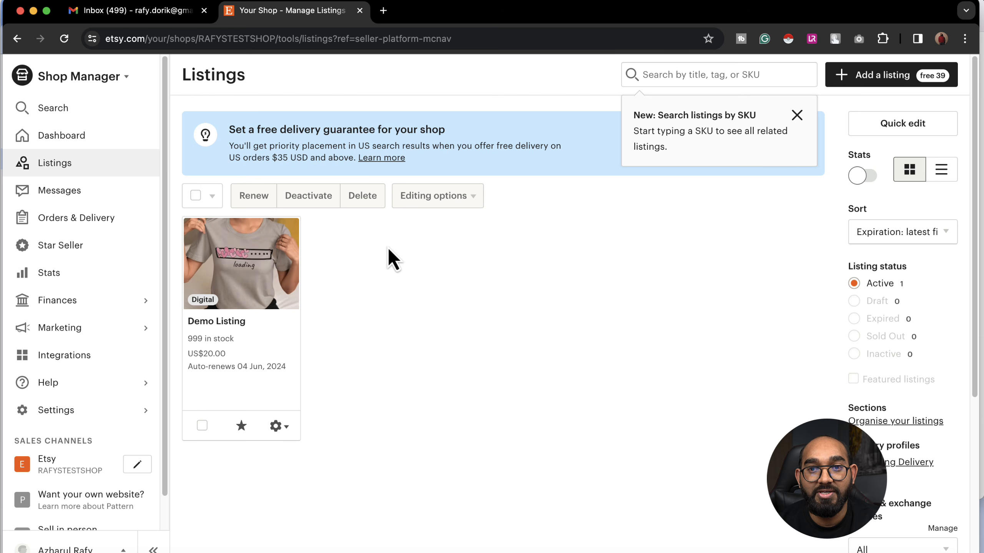
{"action": "left_click", "coordinate": [797, 116]}
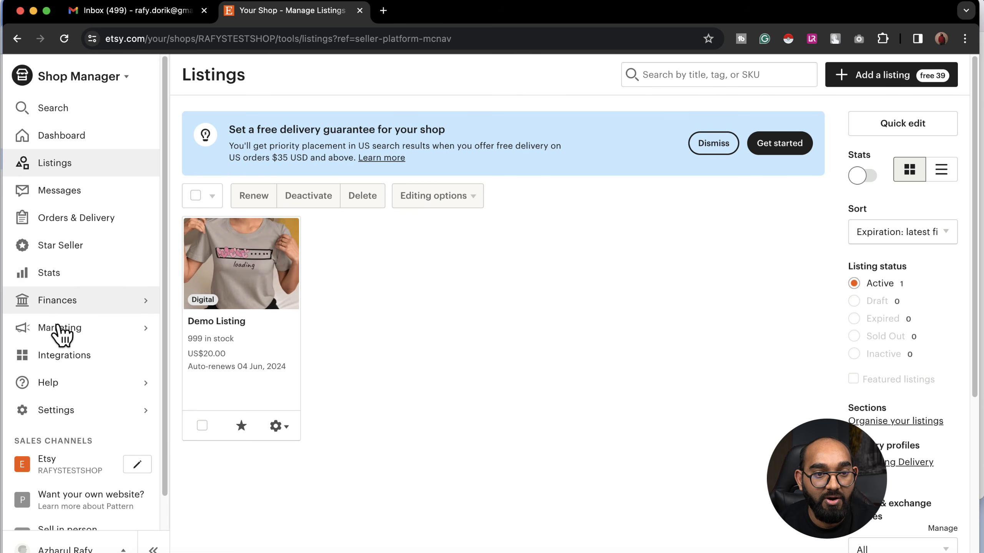
{"action": "scroll", "coordinate": [77, 403], "scroll_direction": "down", "scroll_amount": 2}
{"action": "scroll", "coordinate": [88, 333], "scroll_direction": "up", "scroll_amount": 2}
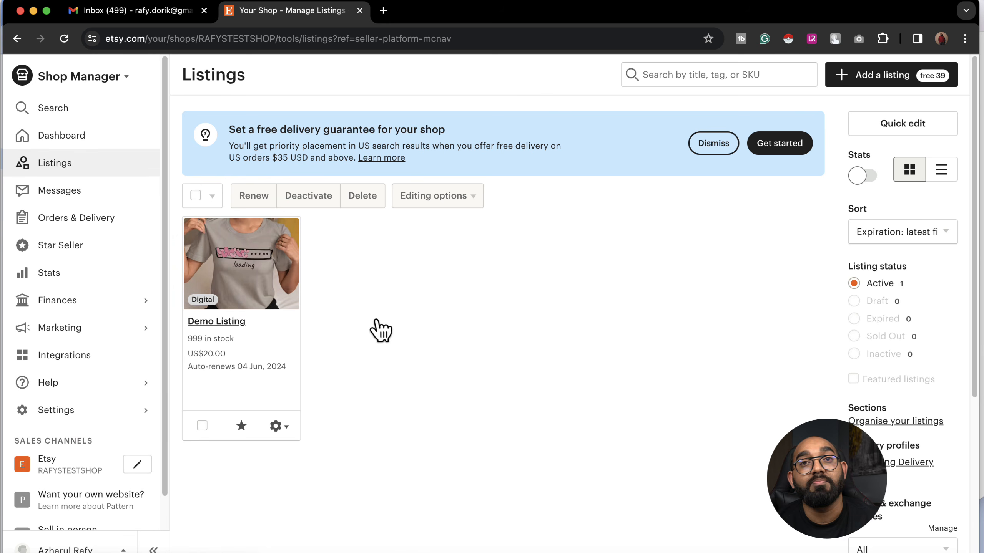
Step: Save the shop title 'THIS IS A TEST SHOP' and begin choosing a shop icon file
{"action": "left_click", "coordinate": [138, 468]}
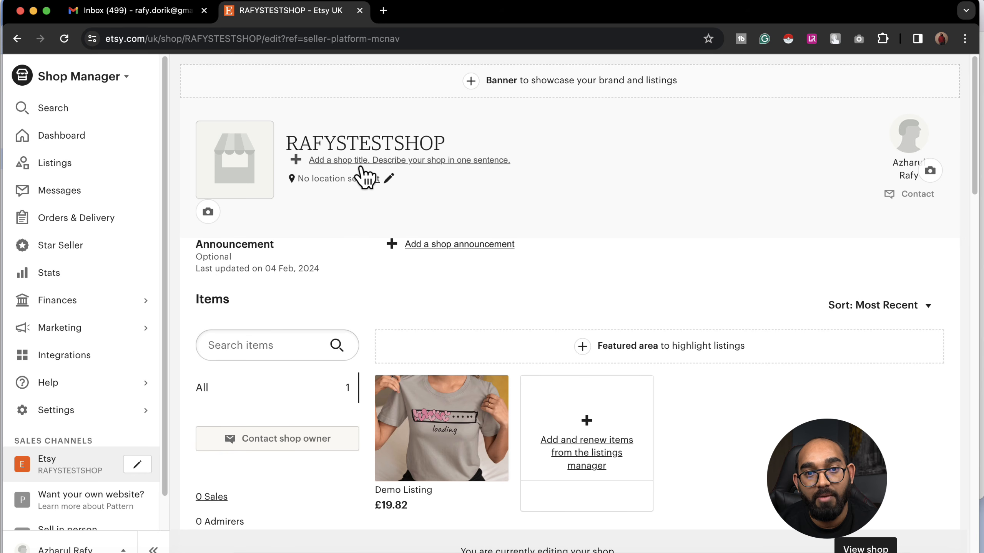
{"action": "left_click", "coordinate": [430, 163]}
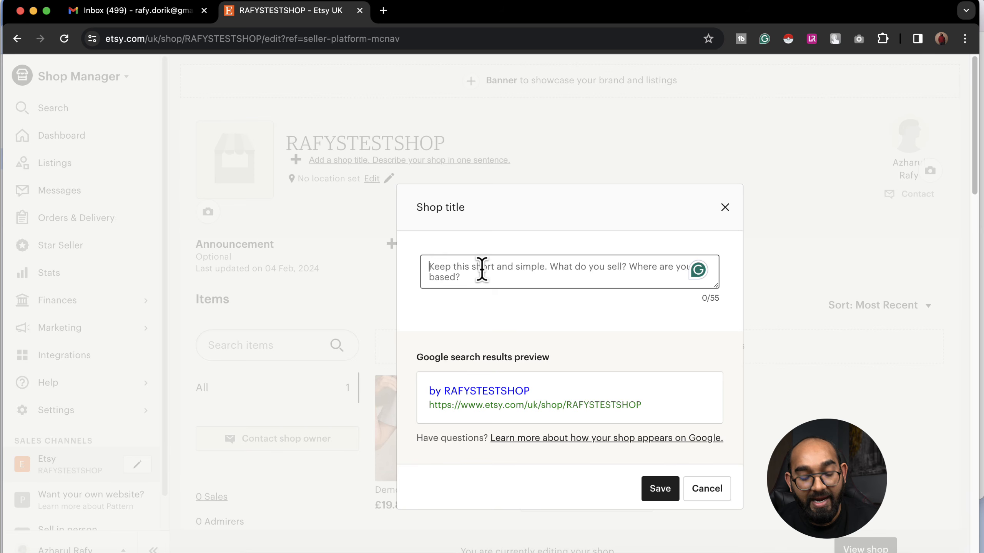
{"action": "type", "text": "TH"}
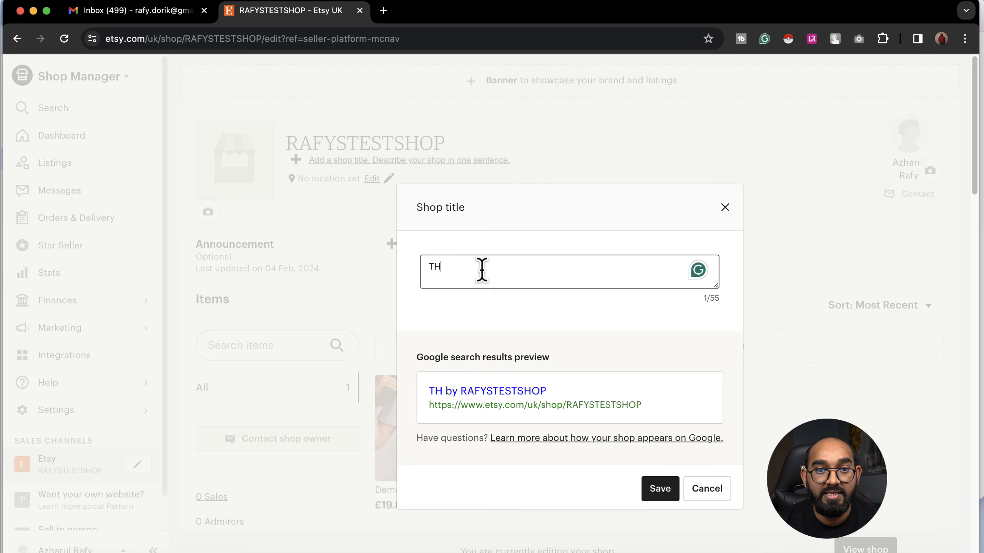
{"action": "type", "text": "IS IS A TEST SHOP"}
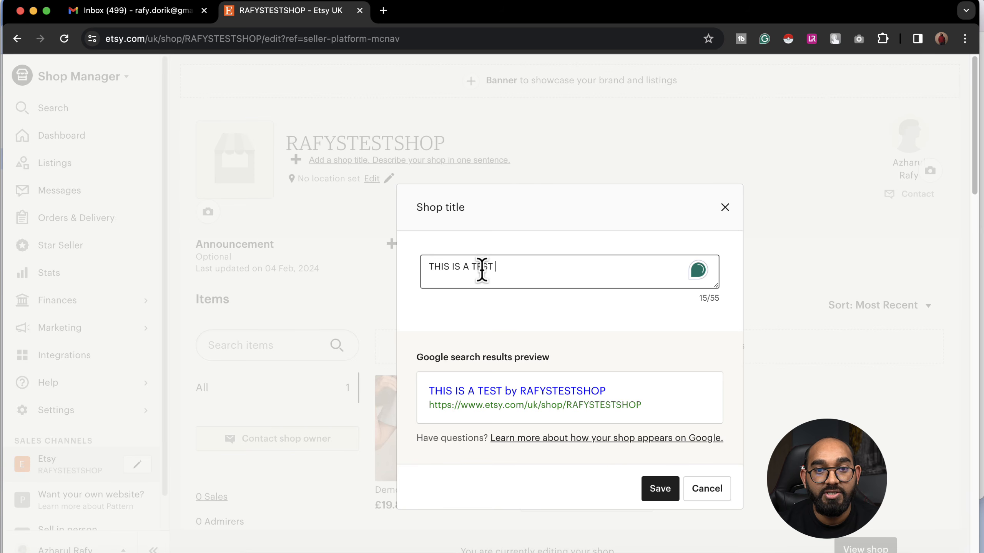
{"action": "left_click", "coordinate": [657, 493]}
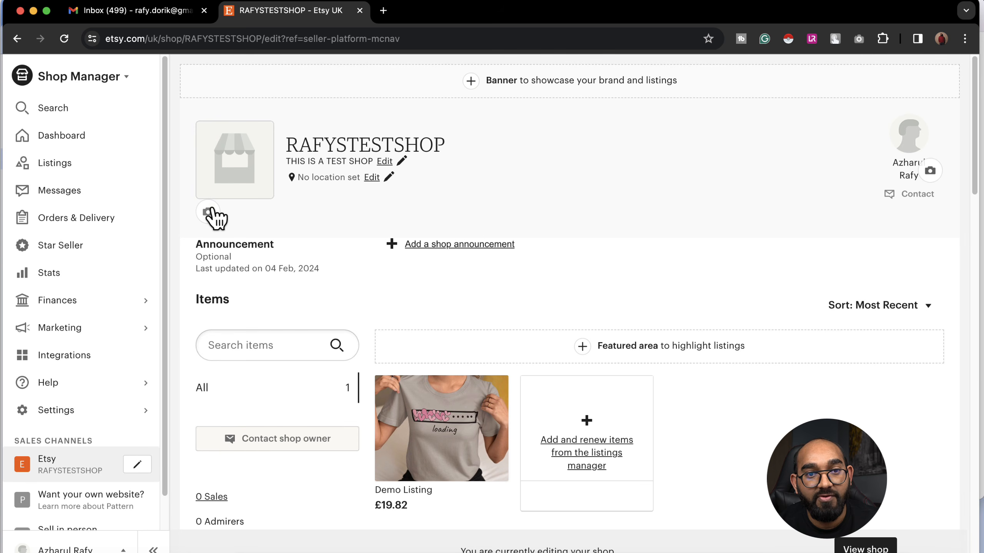
{"action": "left_click", "coordinate": [209, 212]}
{"action": "left_click", "coordinate": [503, 406]}
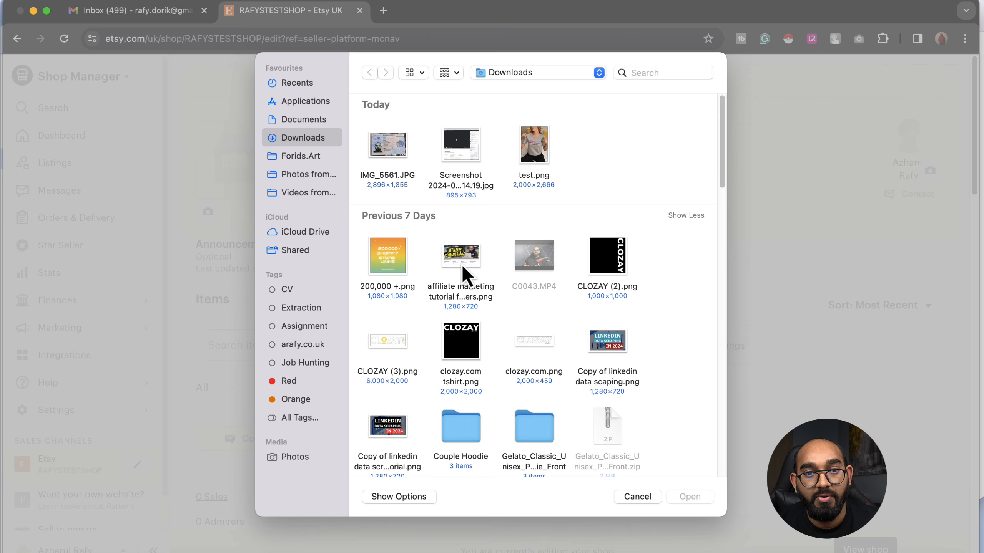
Step: Use test.png, the grey t-shirt photo, as the cropped shop icon
{"action": "double_click", "coordinate": [535, 147]}
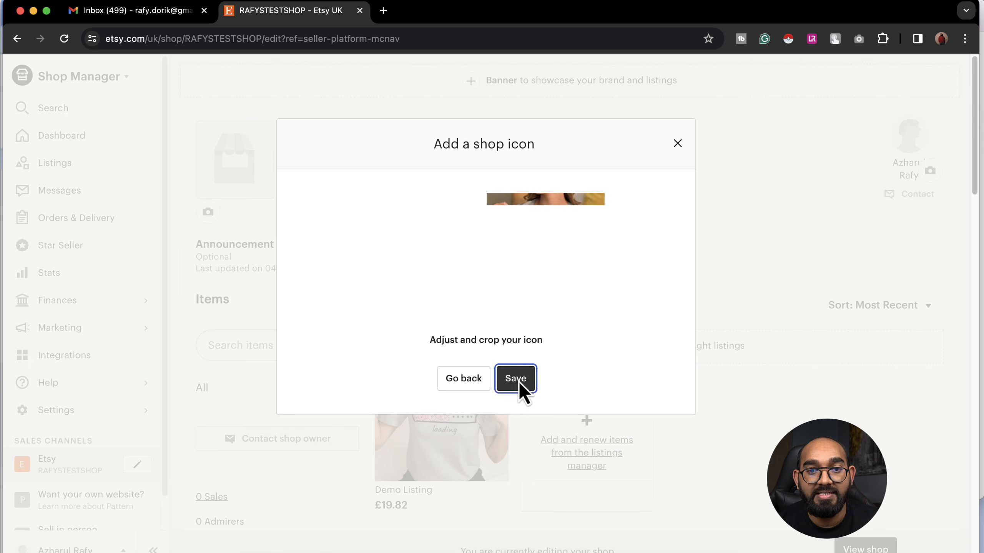
{"action": "left_click", "coordinate": [517, 382]}
{"action": "left_click", "coordinate": [516, 414]}
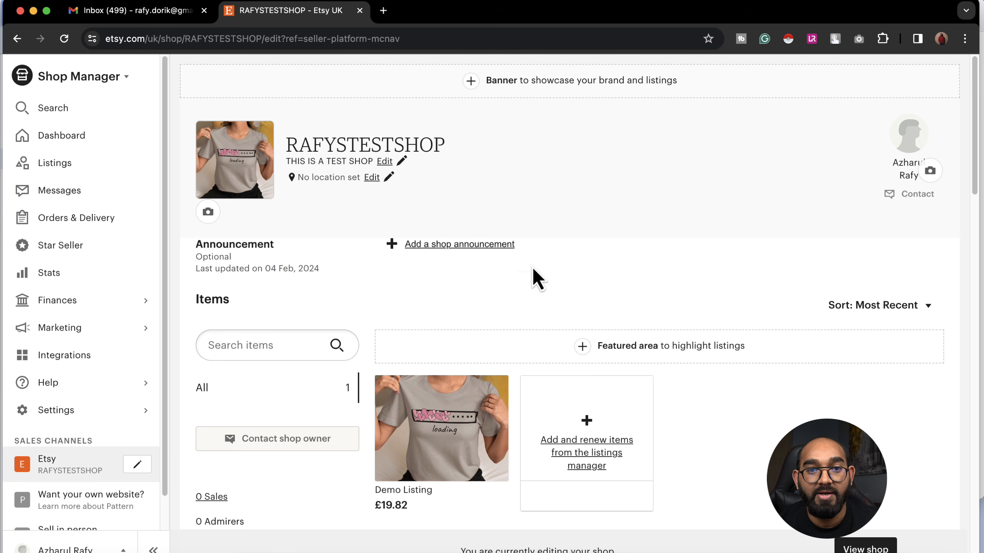
{"action": "scroll", "coordinate": [449, 322], "scroll_direction": "down", "scroll_amount": 1}
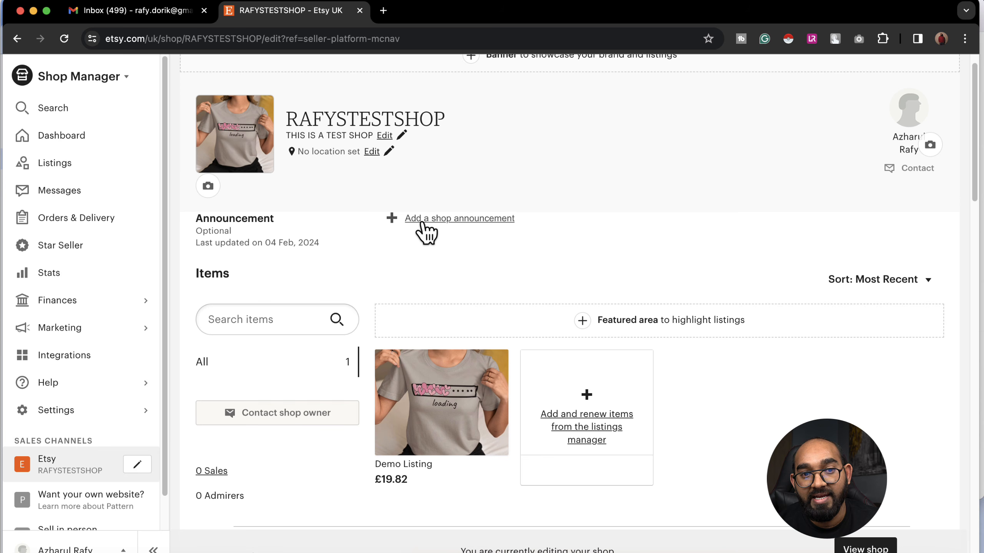
{"action": "scroll", "coordinate": [511, 294], "scroll_direction": "up", "scroll_amount": 1}
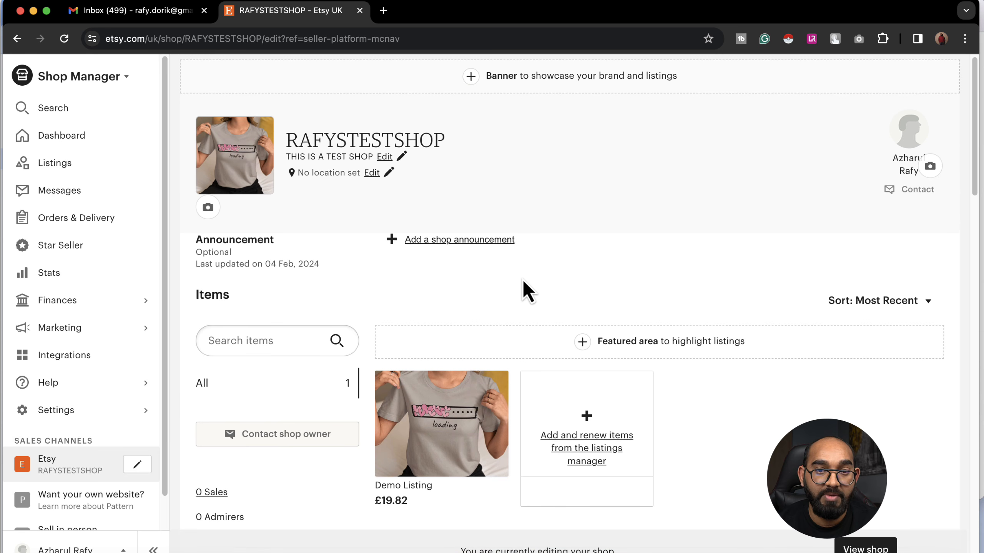
{"action": "scroll", "coordinate": [528, 292], "scroll_direction": "up", "scroll_amount": 1}
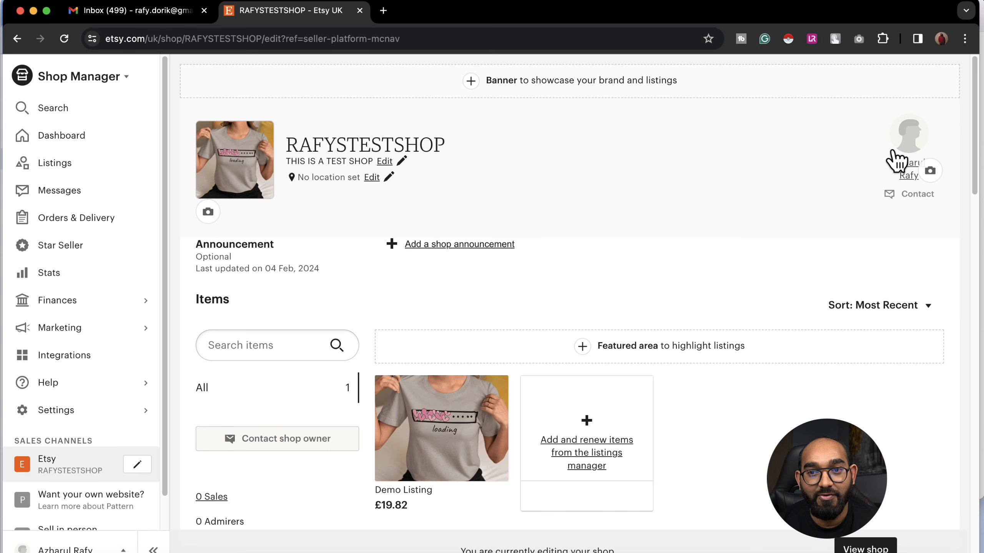
{"action": "scroll", "coordinate": [723, 266], "scroll_direction": "down", "scroll_amount": 15}
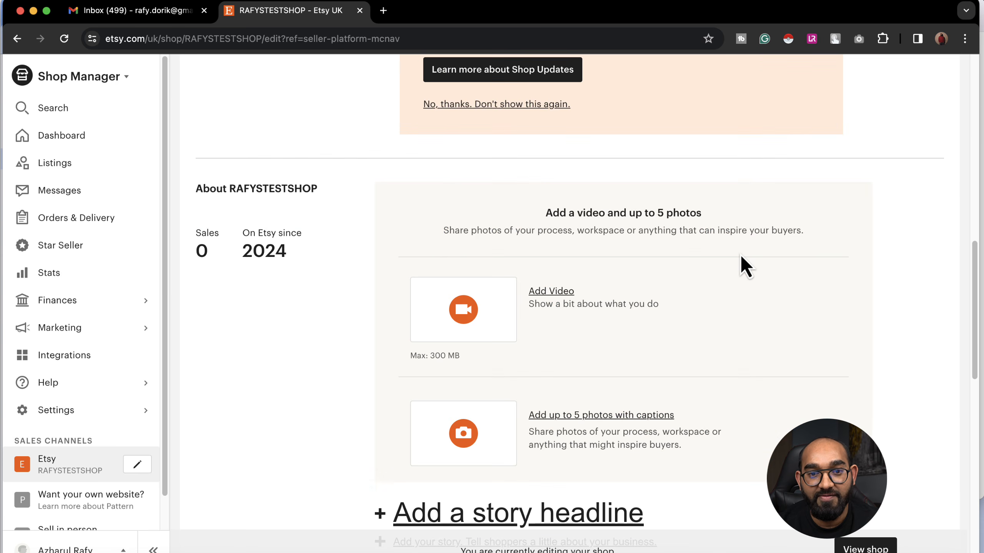
{"action": "scroll", "coordinate": [741, 256], "scroll_direction": "down", "scroll_amount": 6}
{"action": "scroll", "coordinate": [738, 264], "scroll_direction": "up", "scroll_amount": 4}
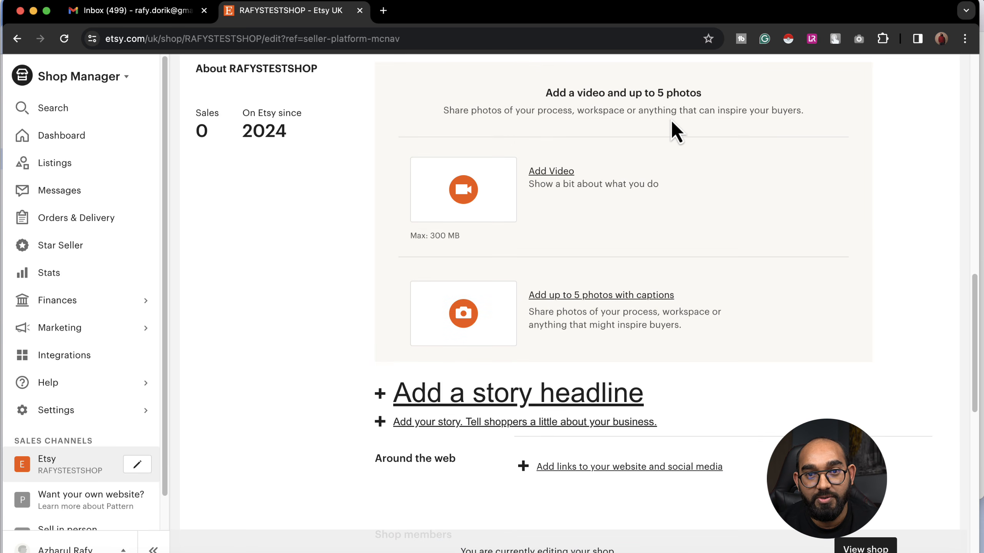
{"action": "scroll", "coordinate": [634, 109], "scroll_direction": "up", "scroll_amount": 3}
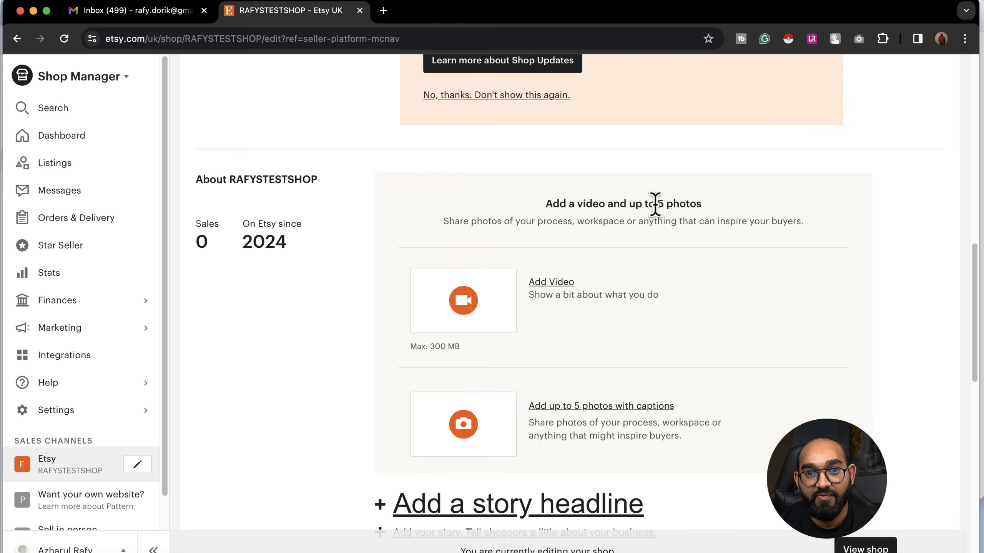
{"action": "scroll", "coordinate": [673, 358], "scroll_direction": "down", "scroll_amount": 4}
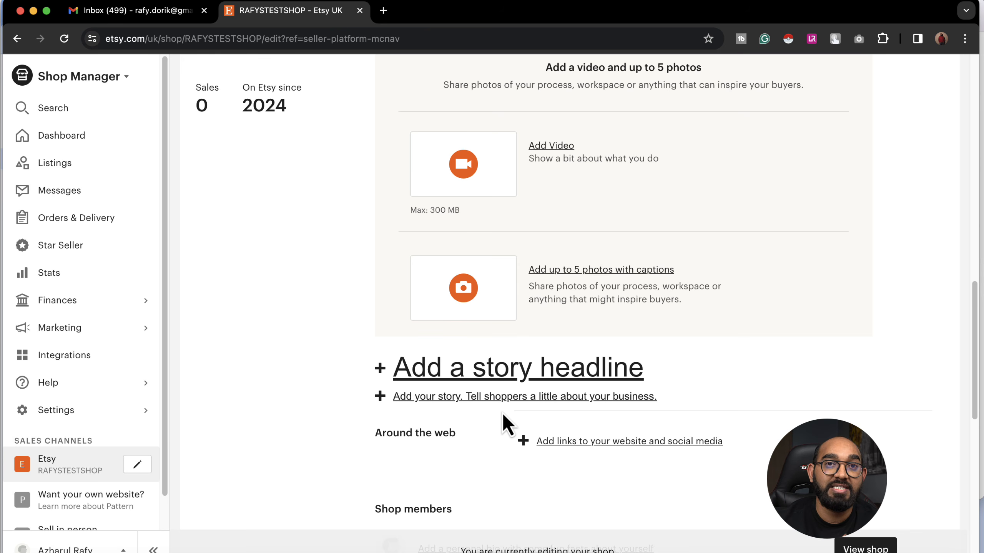
{"action": "scroll", "coordinate": [503, 415], "scroll_direction": "down", "scroll_amount": 9}
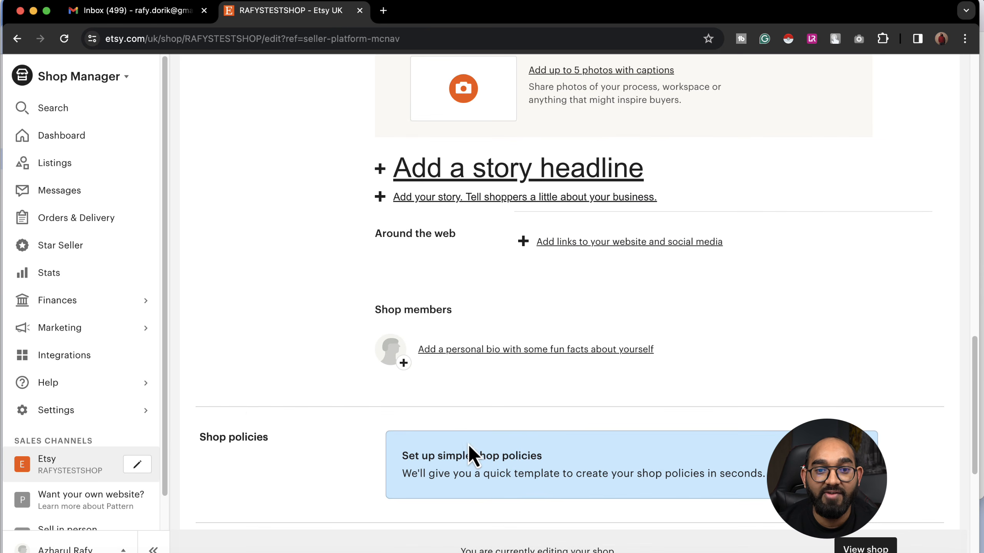
{"action": "scroll", "coordinate": [298, 393], "scroll_direction": "down", "scroll_amount": 6}
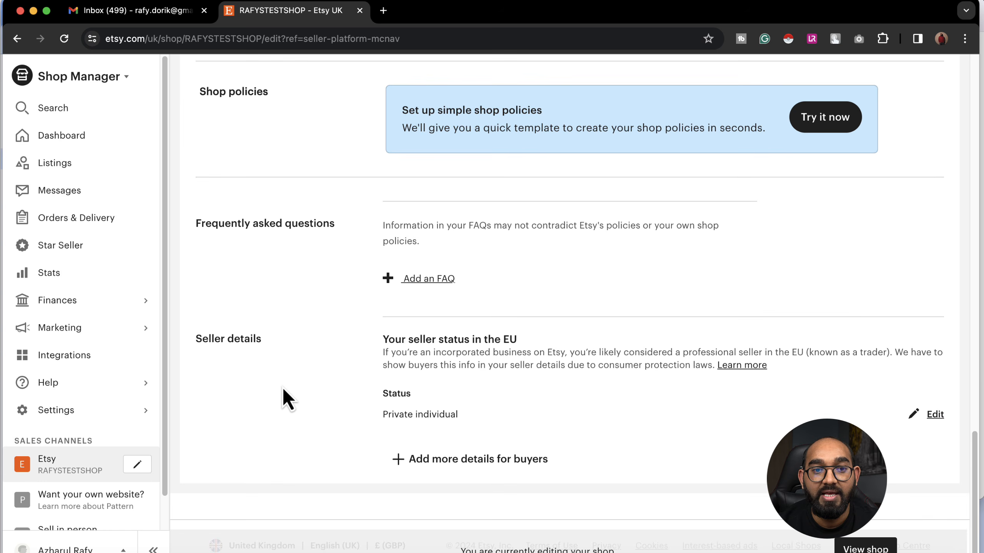
{"action": "scroll", "coordinate": [282, 388], "scroll_direction": "up", "scroll_amount": 20}
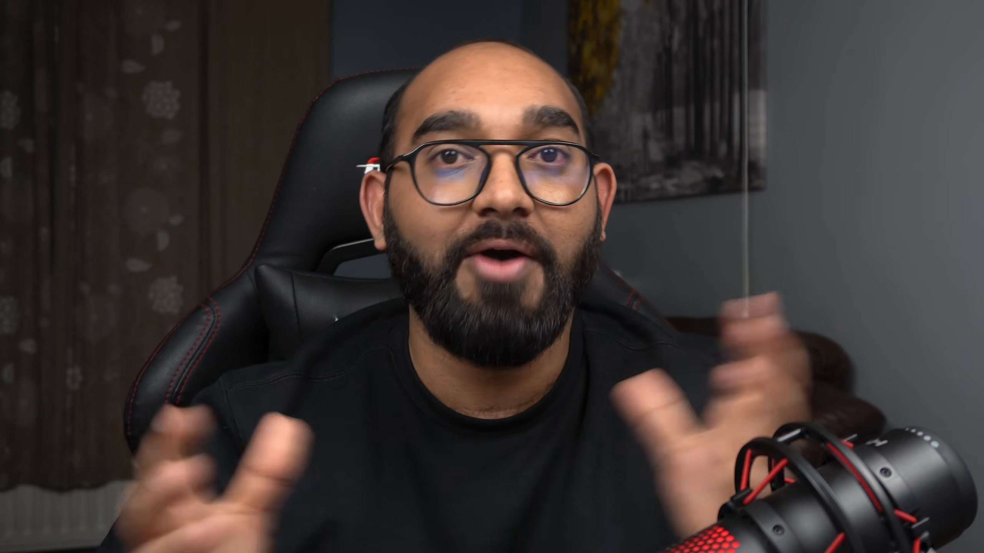